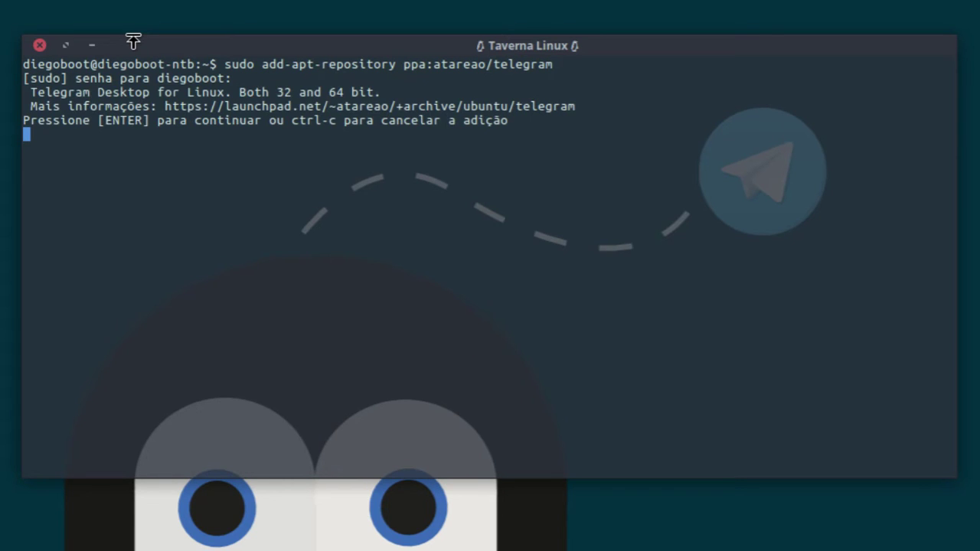
Step: Confirm adding the atareao Telegram repository and refresh the package lists with apt-get update
key("Return")
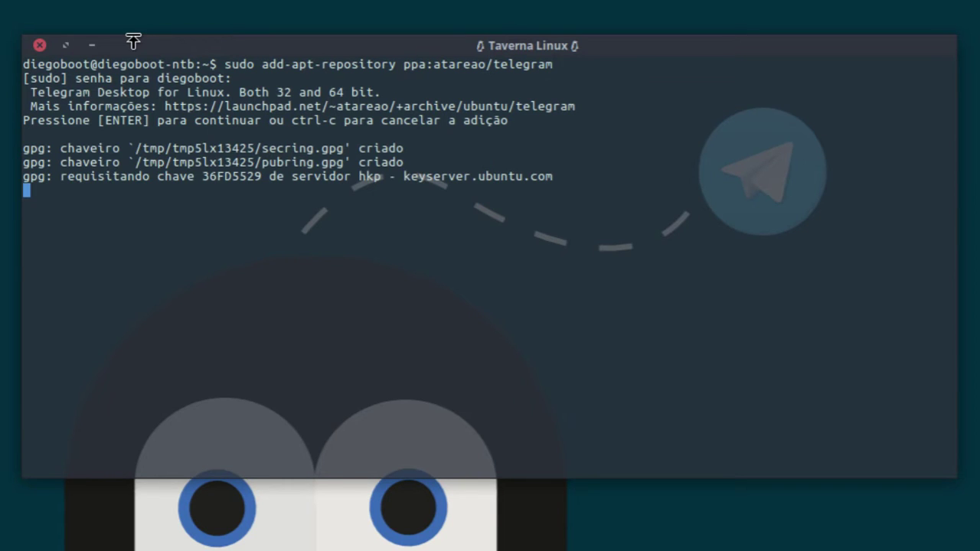
type("sudo ")
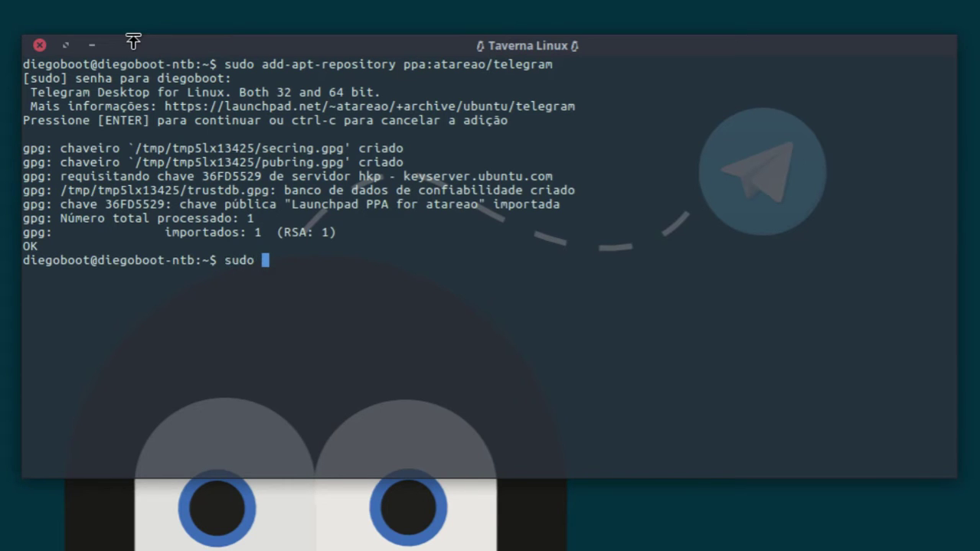
type("apt-get")
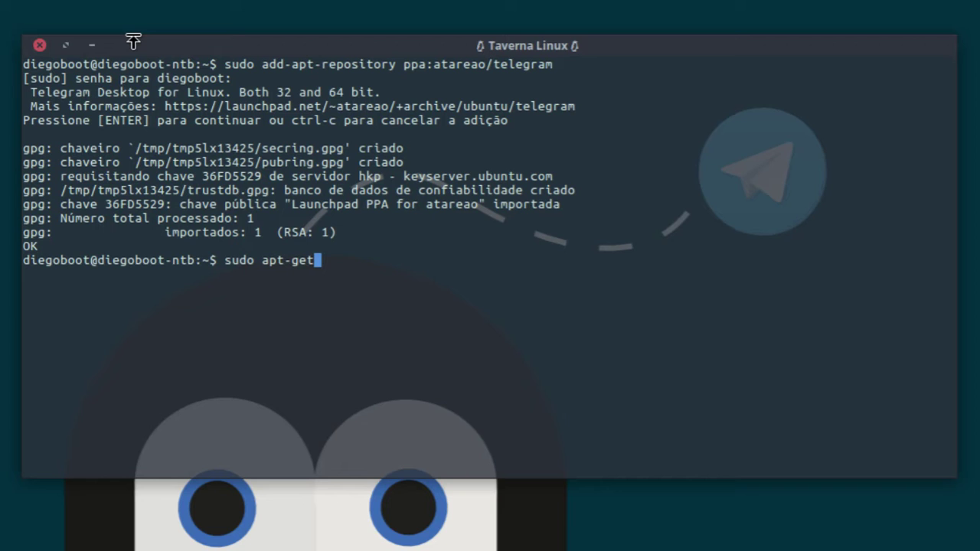
type(" update")
key("Return")
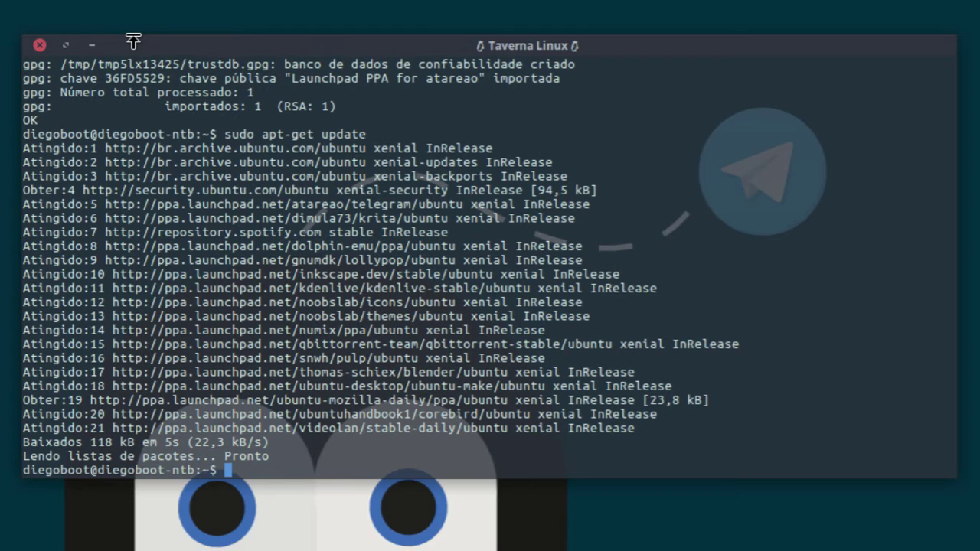
Step: Install the telegram package with apt-get install and exit the terminal
type("sudo apt-get install telegram")
key("Return")
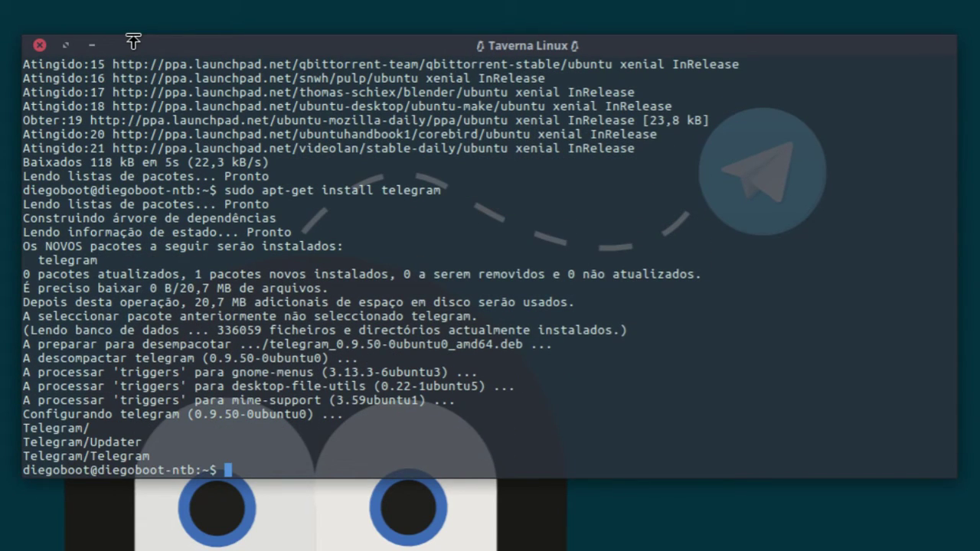
type("exit")
key("Return")
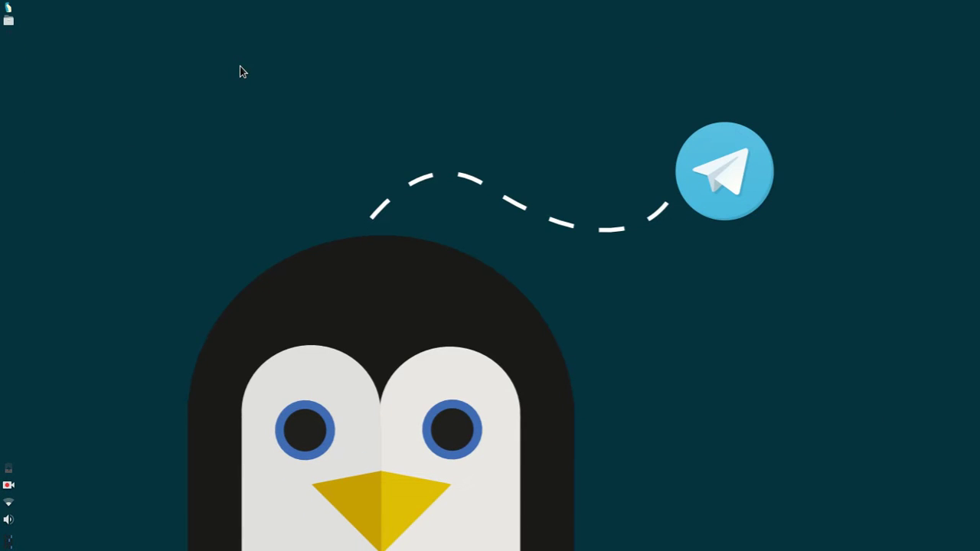
Step: Launch Telegram Desktop from the Whisker Menu's Internet category and maximize its window
left_click(9, 7)
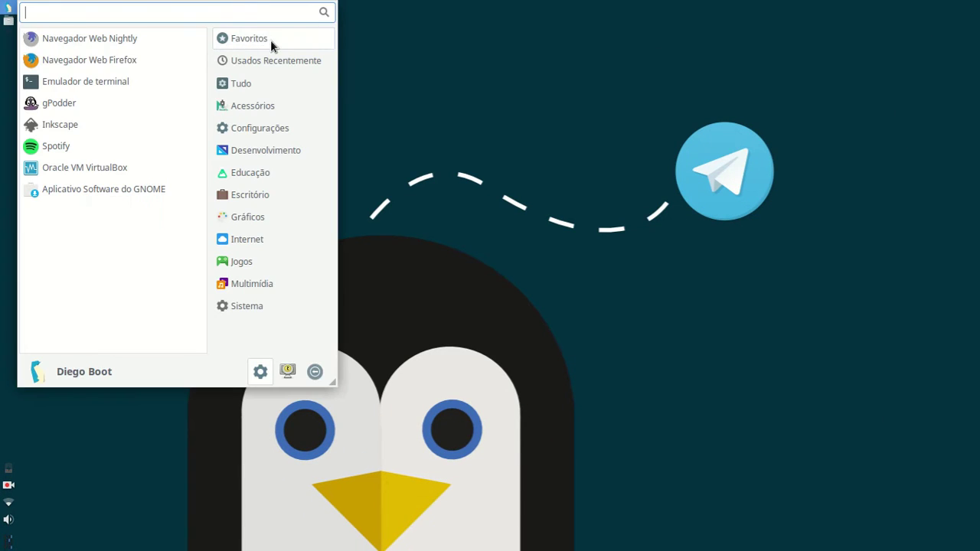
left_click(291, 240)
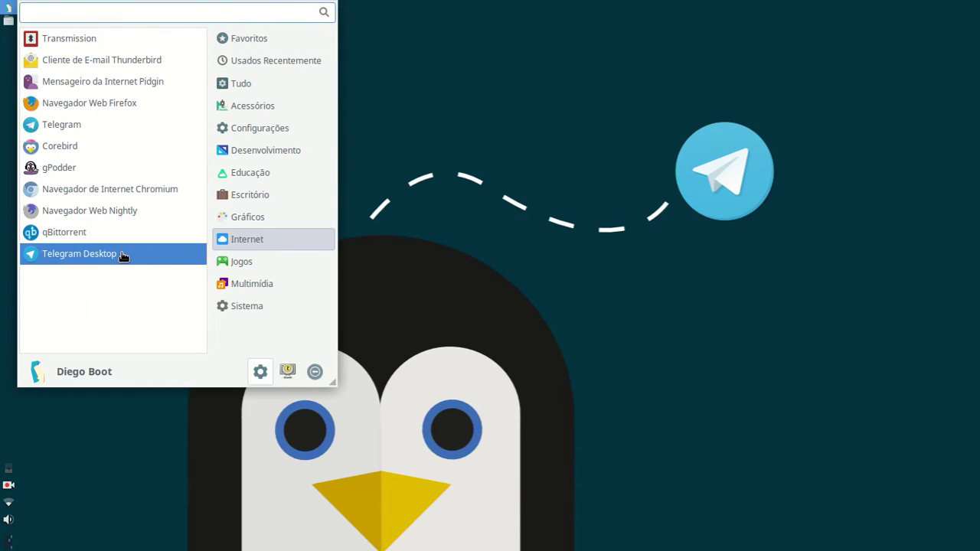
left_click(172, 258)
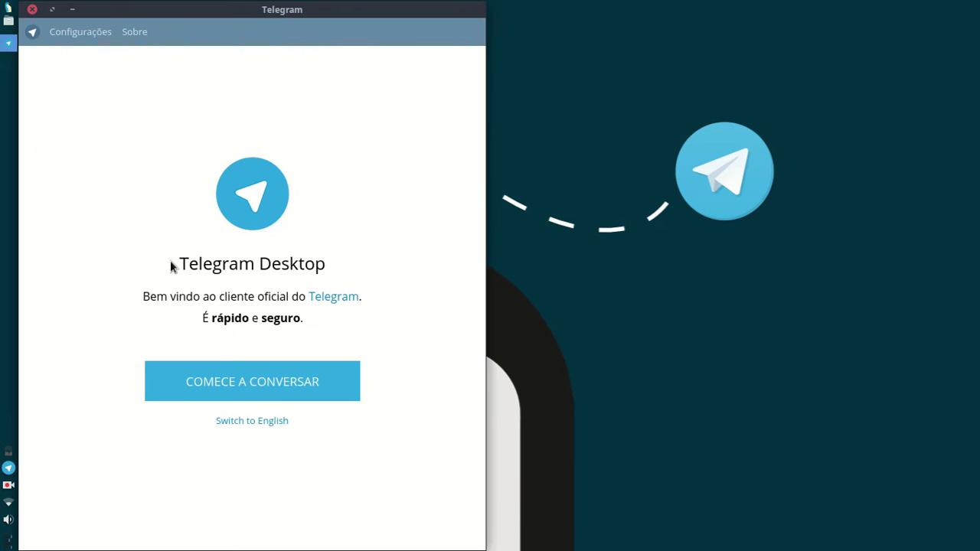
left_click(52, 9)
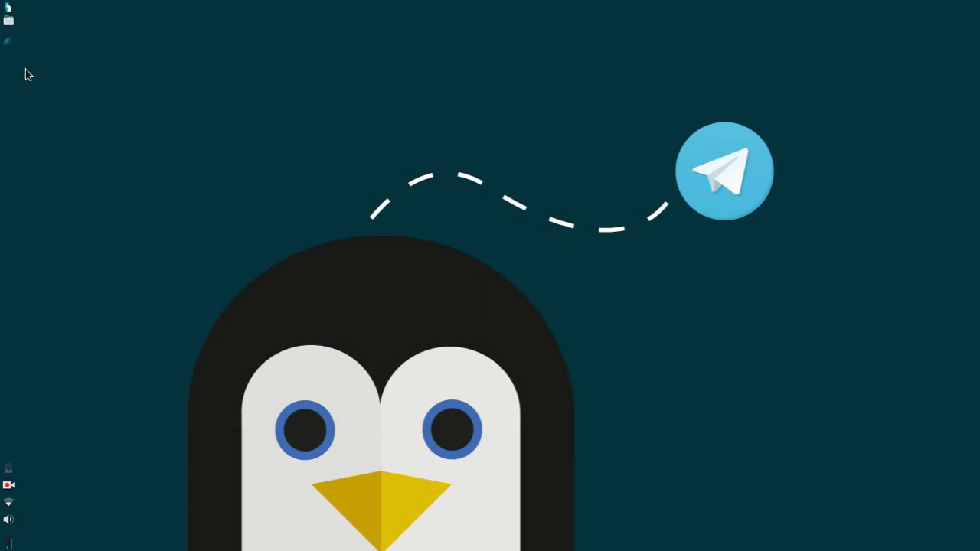
left_click(9, 43)
left_click(157, 54)
type("https:")
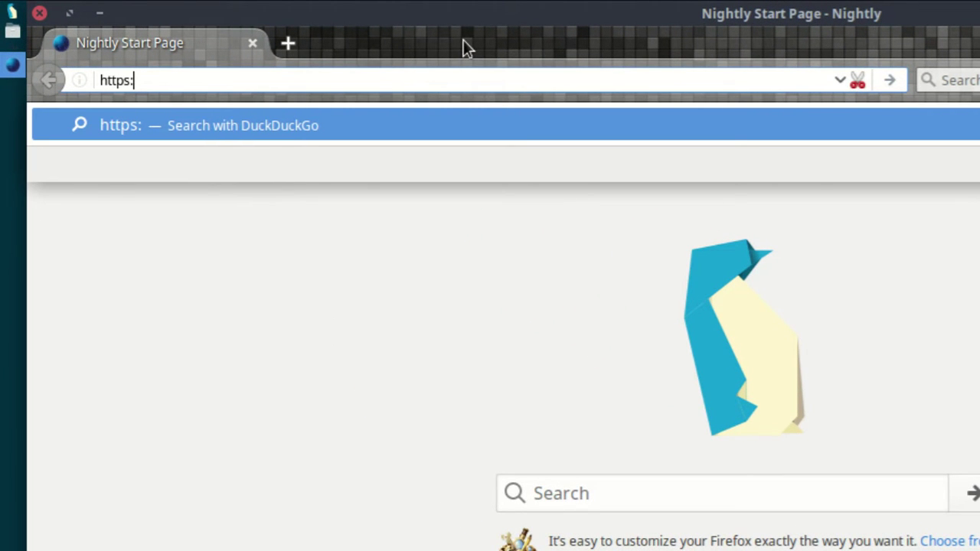
type("//launch")
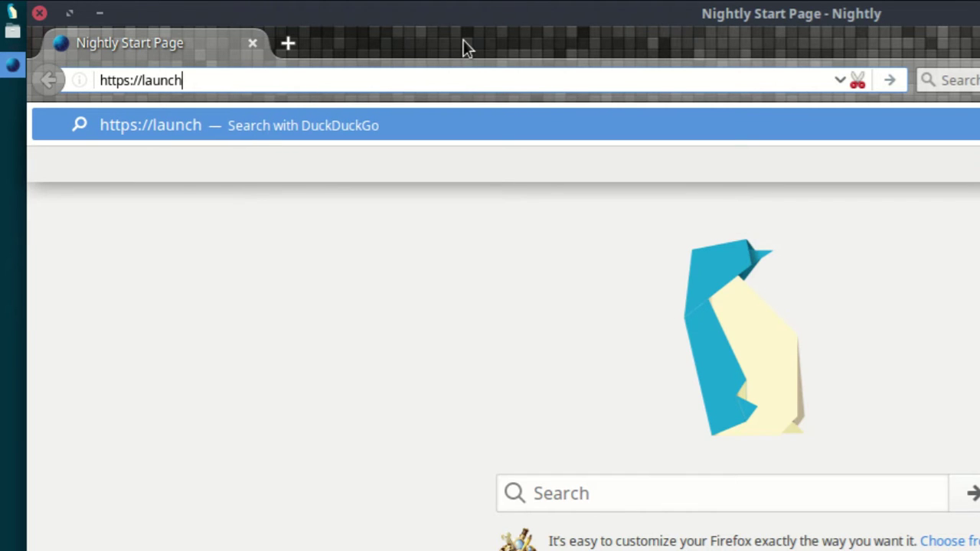
type("pad.")
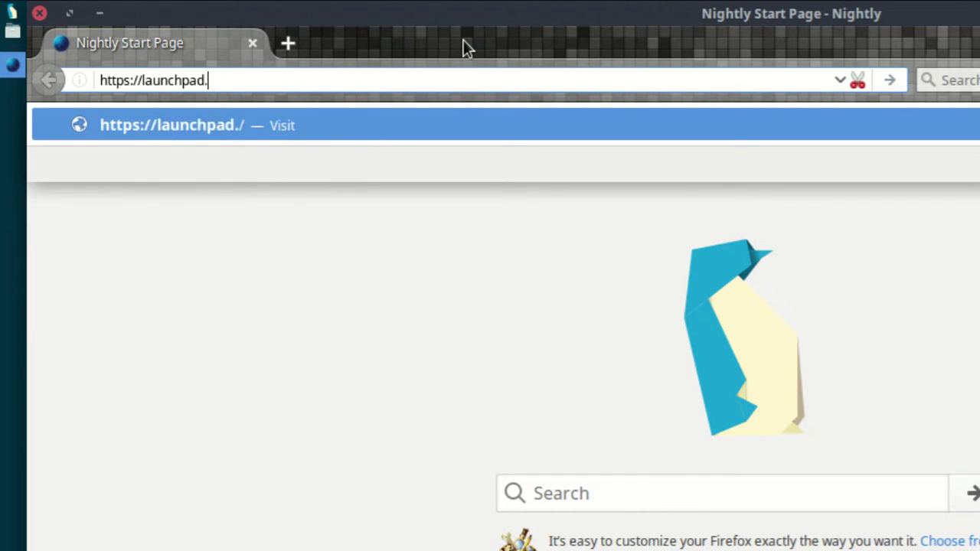
type("net/")
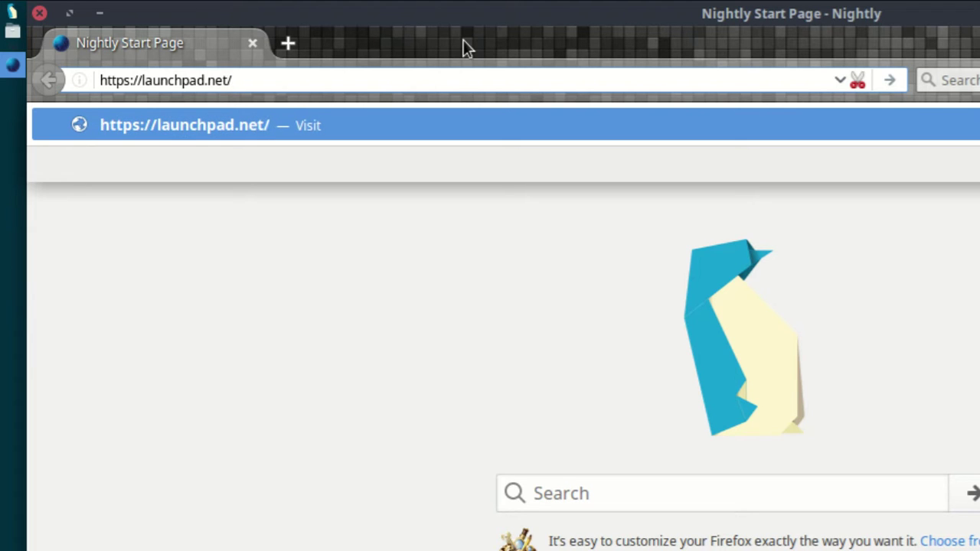
type("~ata")
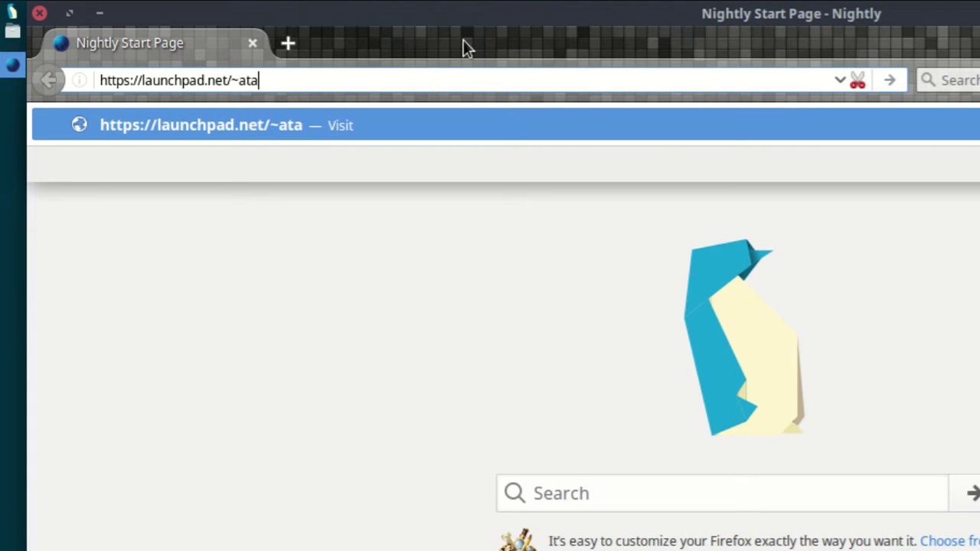
type("reao/+archive/ubuntu")
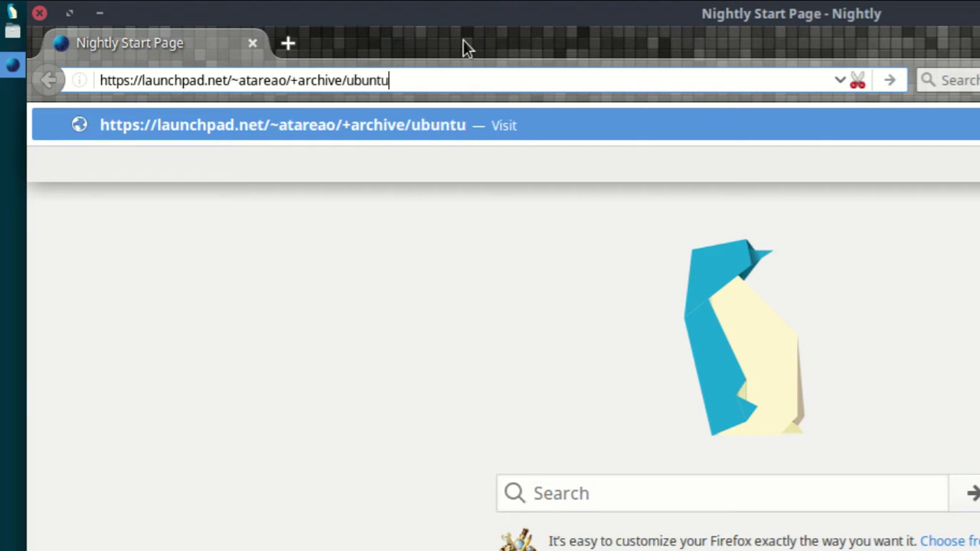
type("/telegram/+packages")
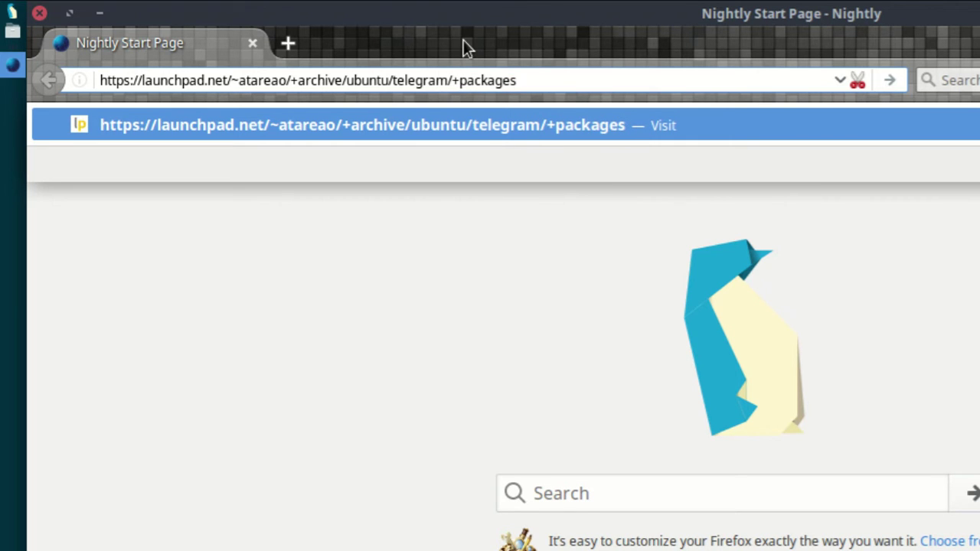
key("Return")
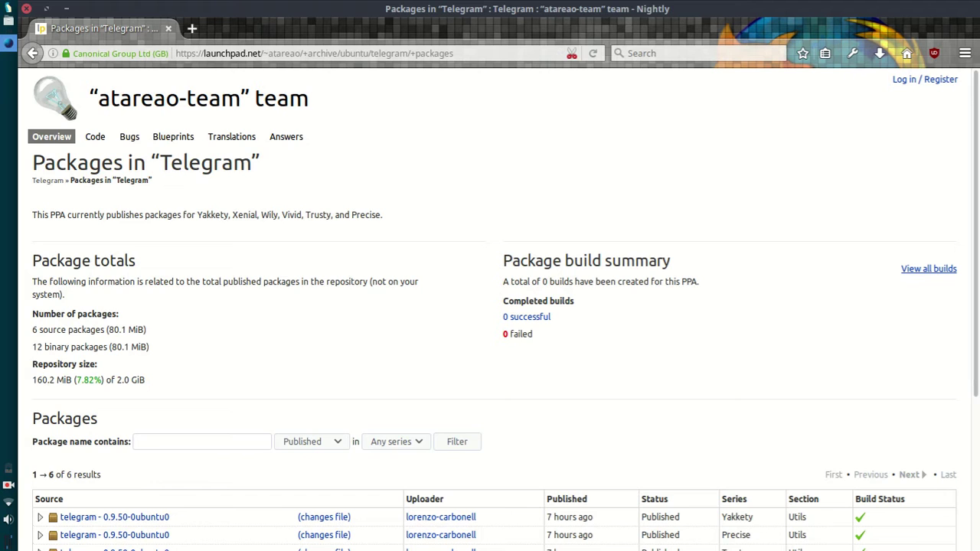
Step: Filter the Launchpad package list to the Xenial series
left_click_drag(975, 103, 965, 268)
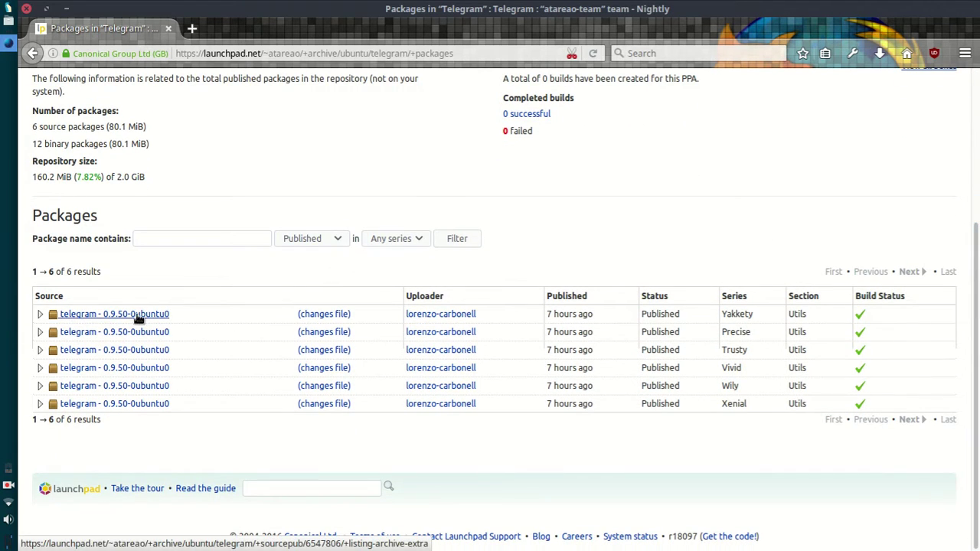
left_click(396, 239)
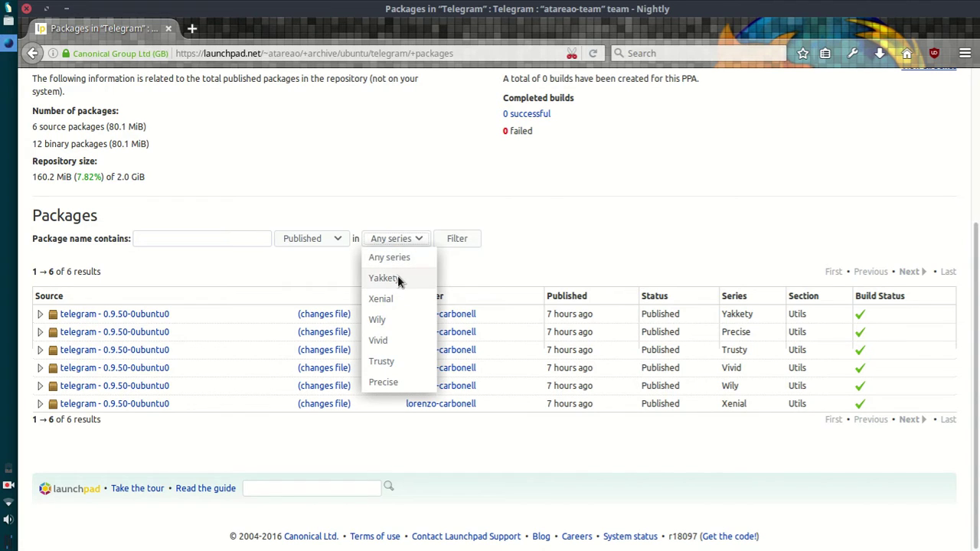
left_click(426, 278)
left_click(417, 242)
left_click(394, 300)
left_click(452, 239)
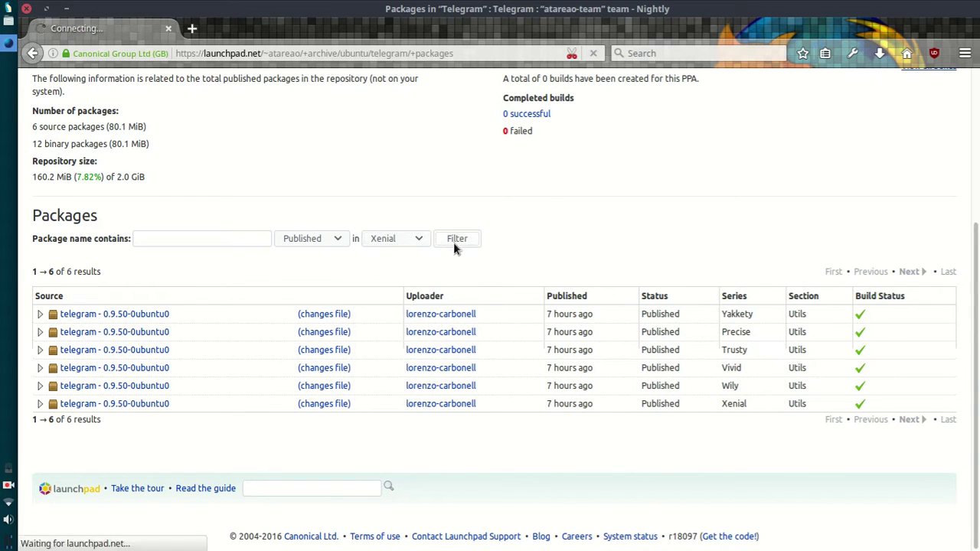
Step: Expand the telegram 0.9.50 publishing details and download the amd64 .deb file
scroll(528, 253, "down", 3)
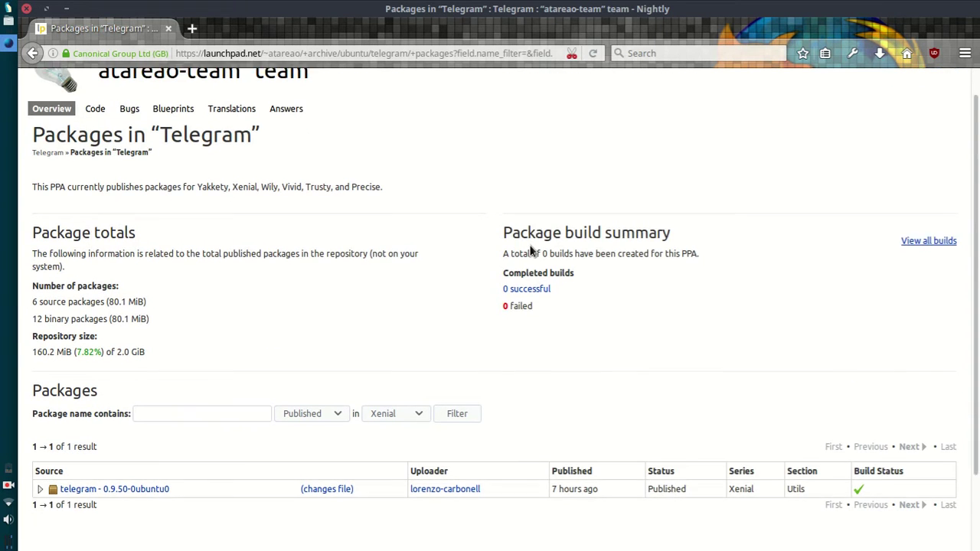
left_click(41, 404)
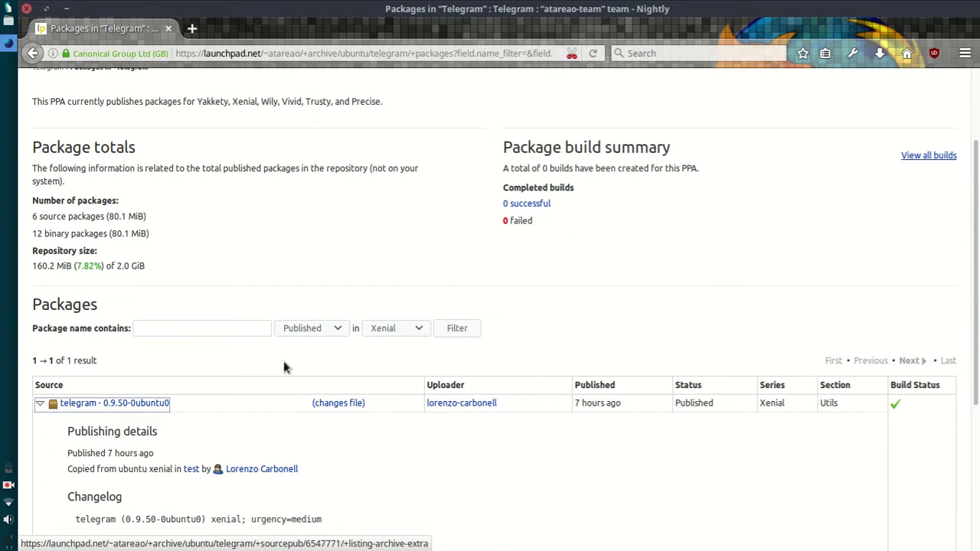
scroll(963, 253, "down", 6)
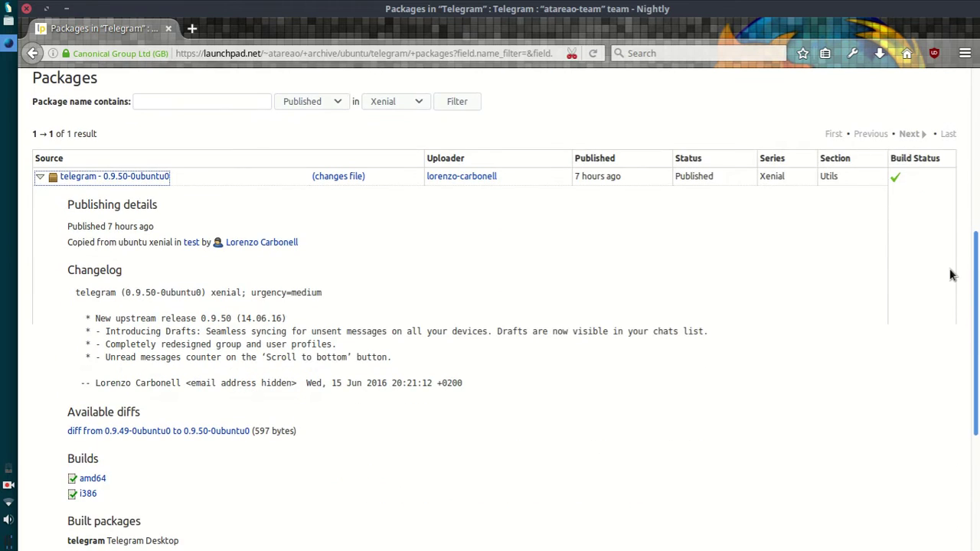
scroll(963, 289, "down", 1)
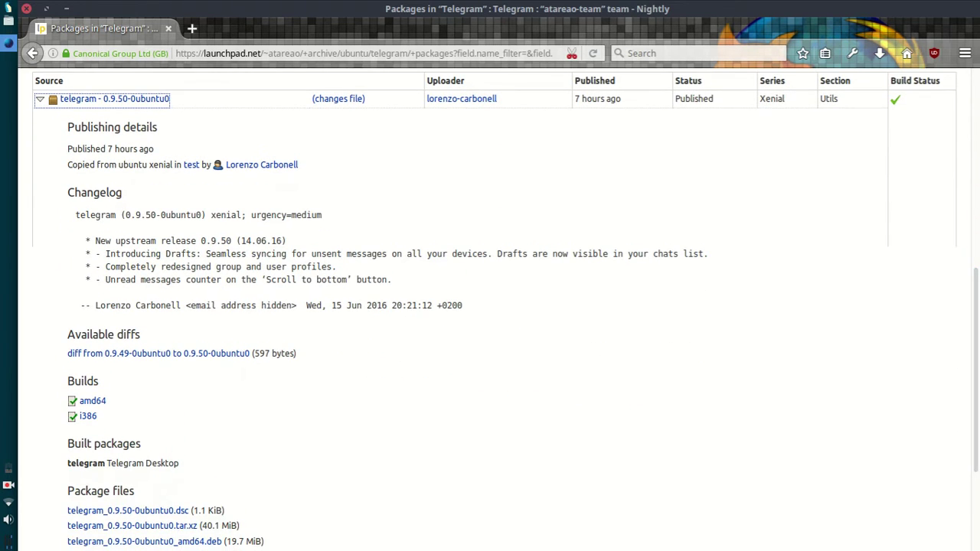
scroll(977, 292, "down", 4)
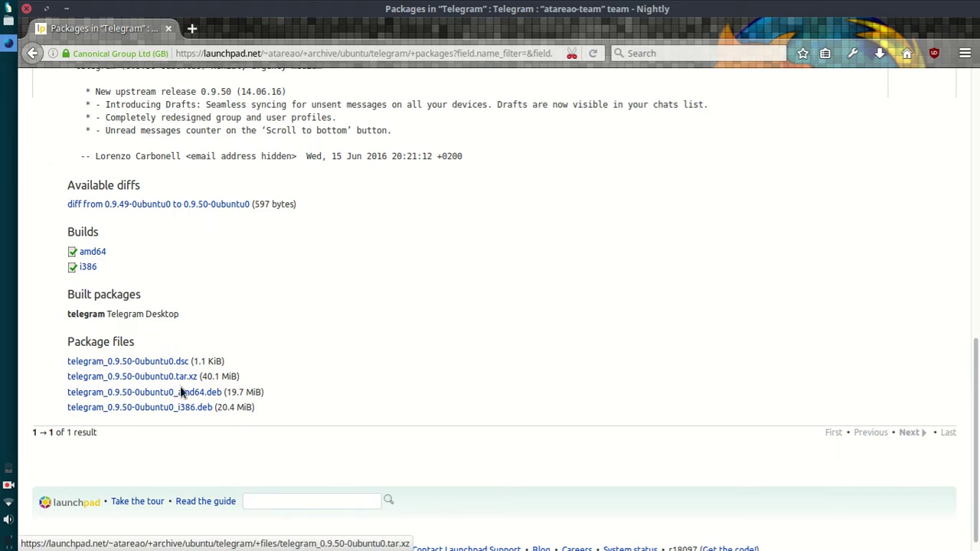
left_click(220, 393)
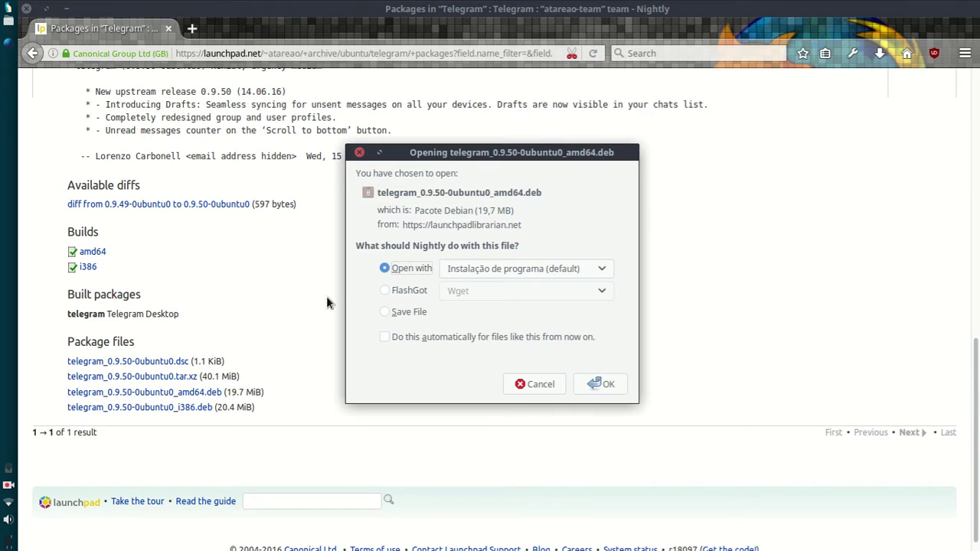
Step: Open telegram_0.9.50-0ubuntu0_amd64.deb with the default software installer from the Downloads panel
left_click(495, 269)
left_click(502, 285)
left_click(425, 291)
left_click(417, 268)
left_click(607, 384)
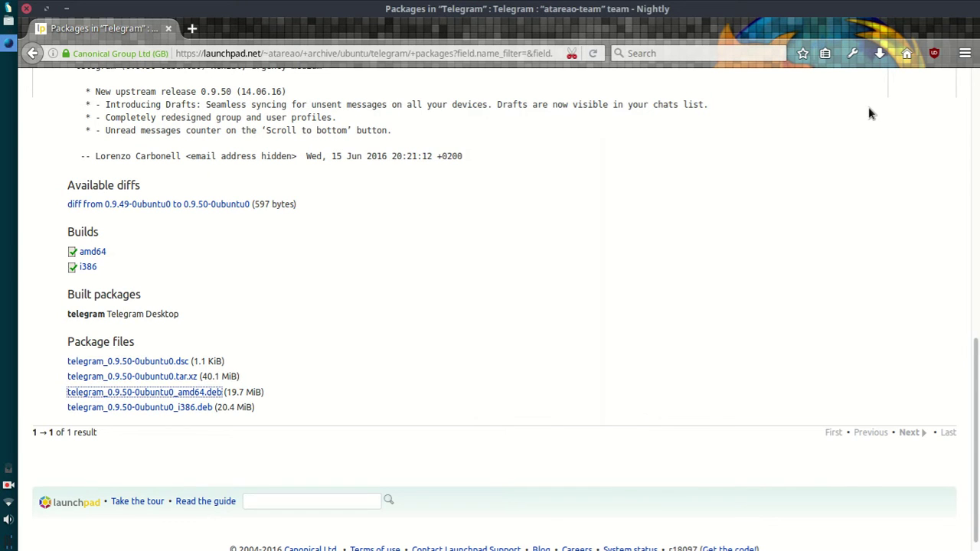
left_click(880, 53)
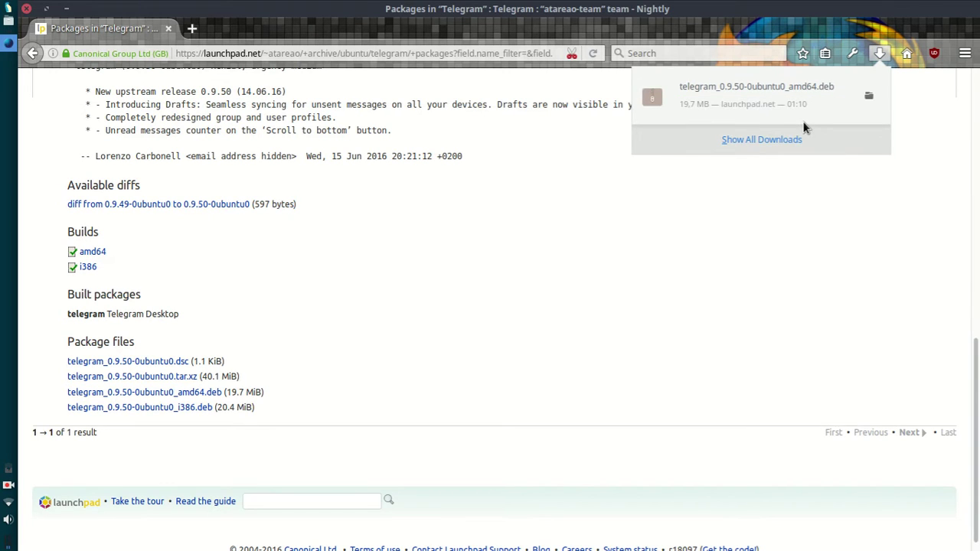
left_click(812, 117)
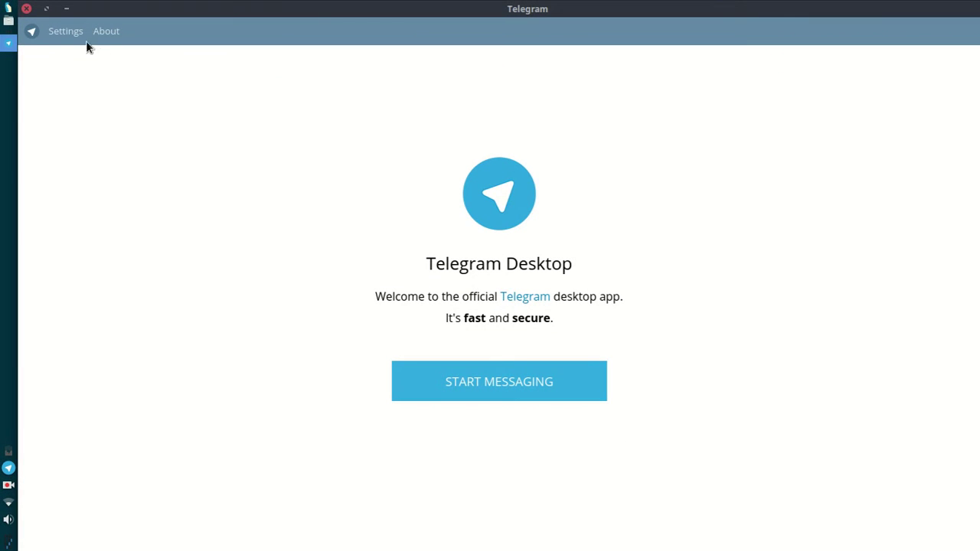
left_click(100, 35)
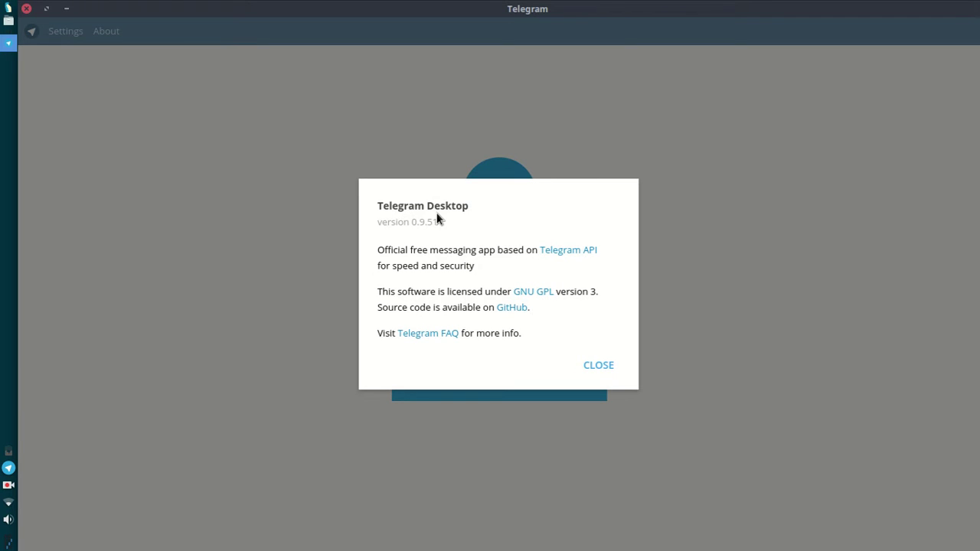
left_click(610, 369)
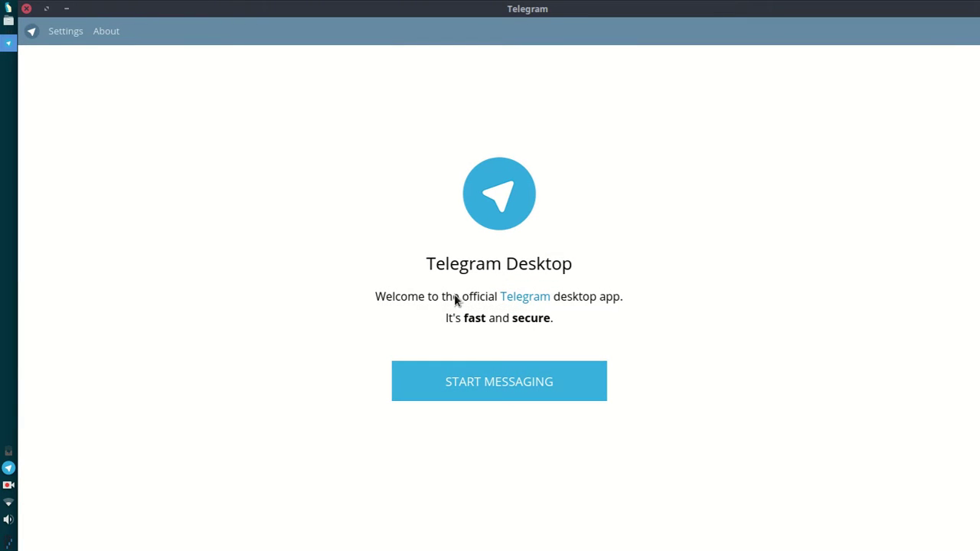
left_click(66, 36)
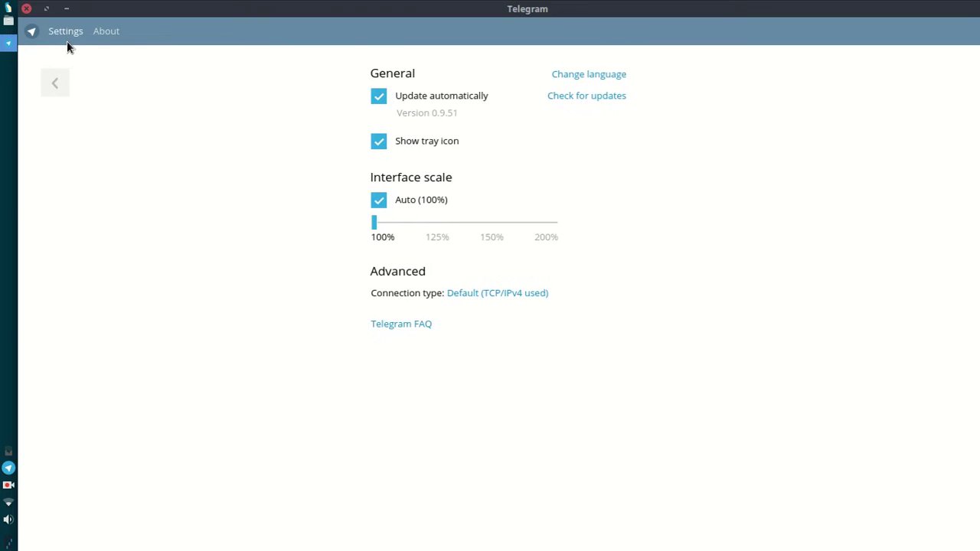
Step: Set the interface language to Português (Brasil), accept the restart, and return to the welcome screen
left_click(604, 80)
left_click(468, 223)
left_click(525, 304)
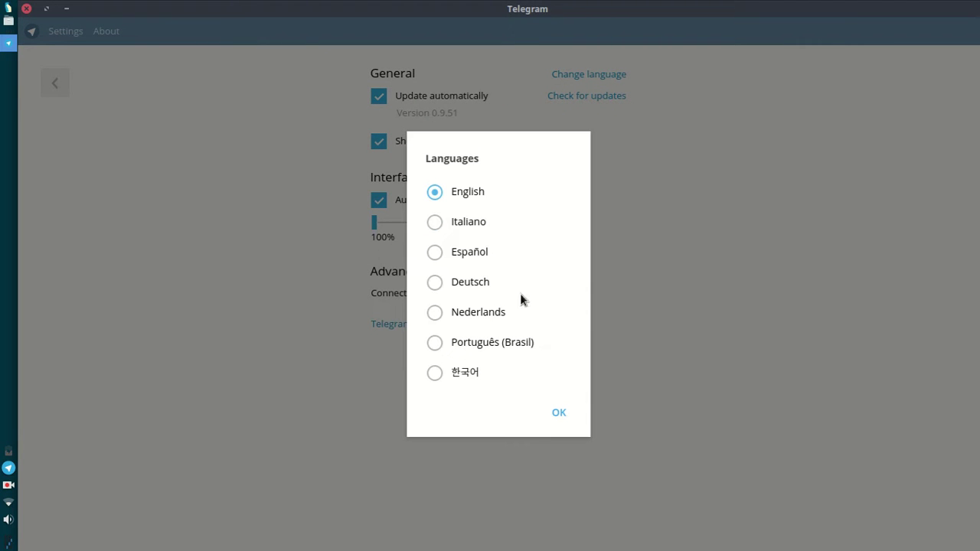
left_click(438, 342)
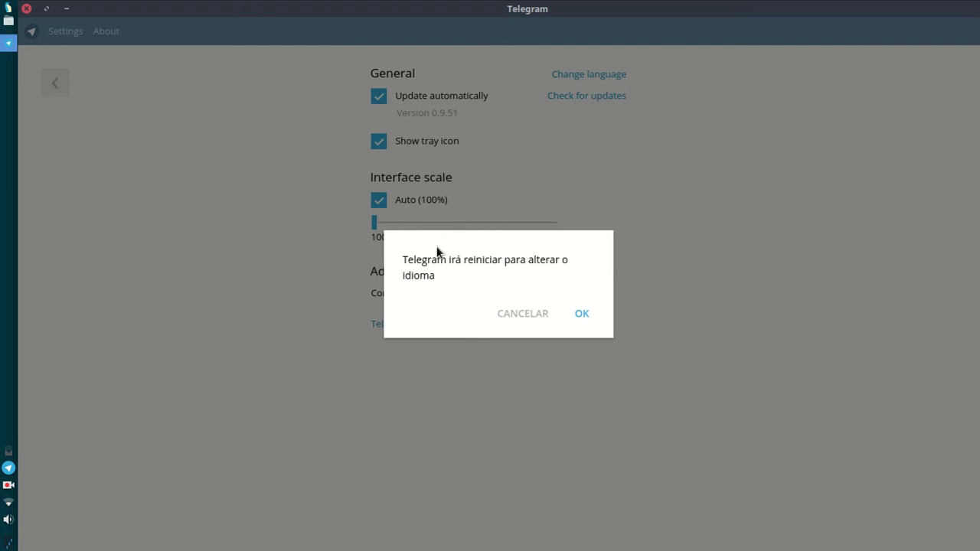
left_click(582, 316)
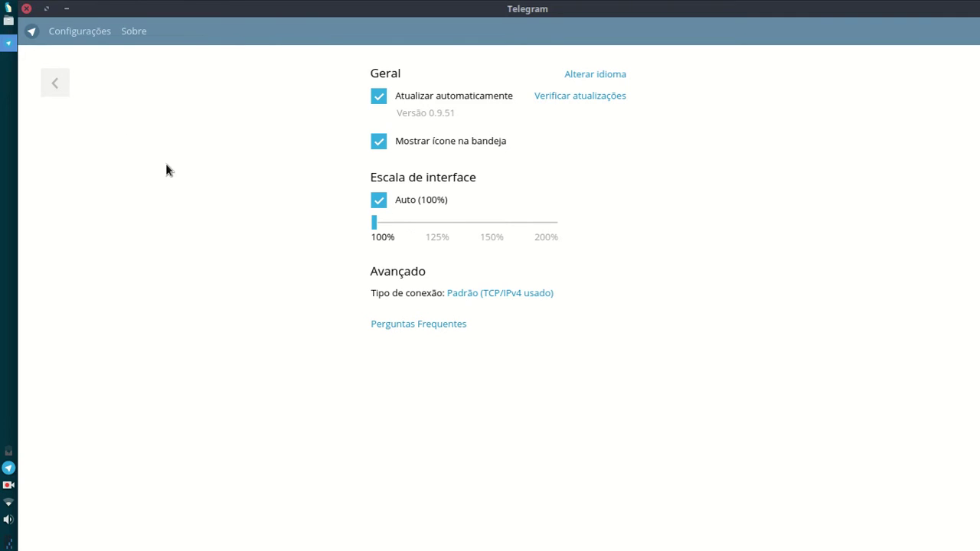
left_click(54, 81)
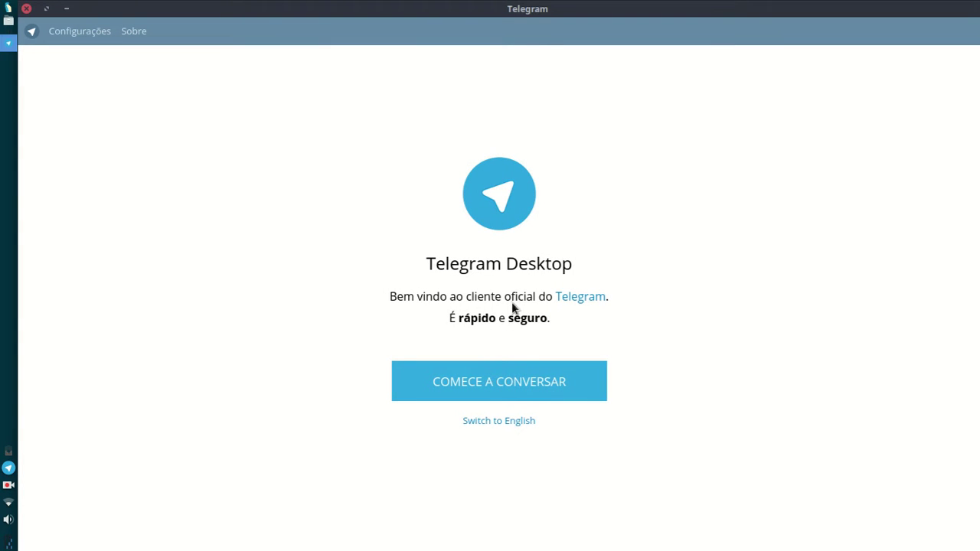
Step: Start via COMECE A CONVERSAR, enter the account's phone number, then the received login code
left_click(602, 375)
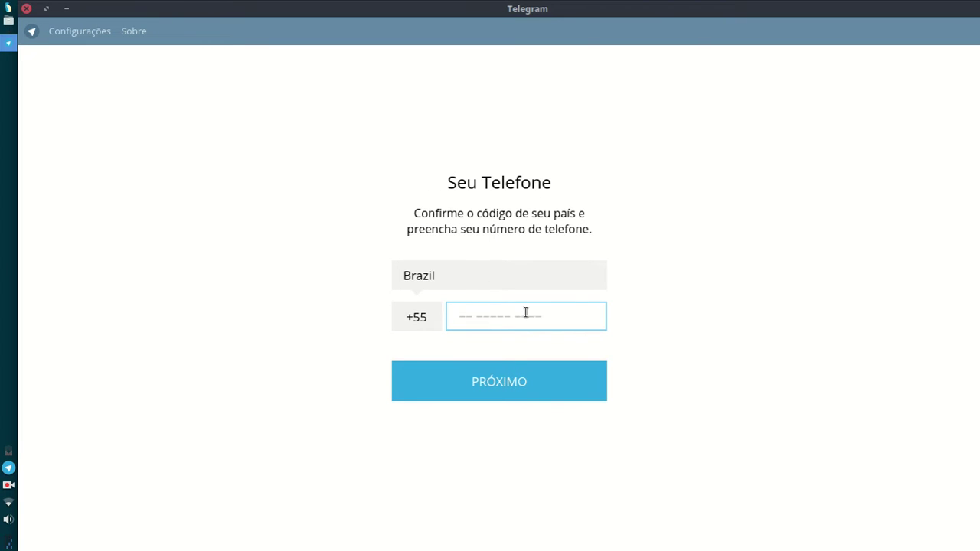
type("11")
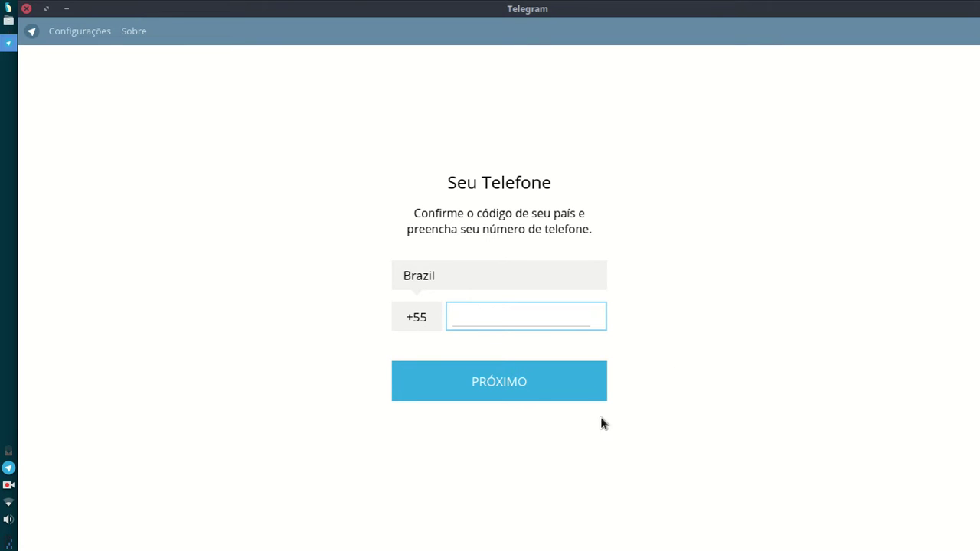
left_click(597, 379)
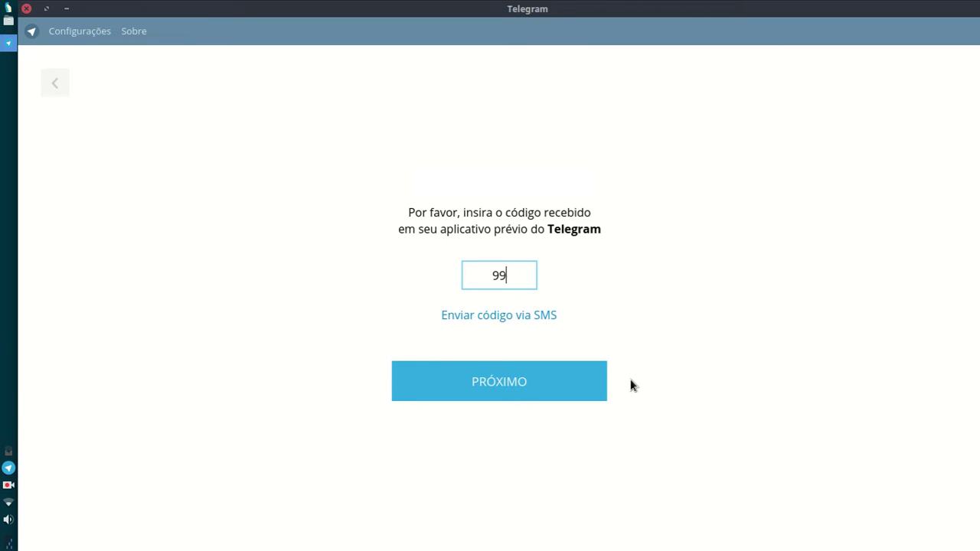
type("0")
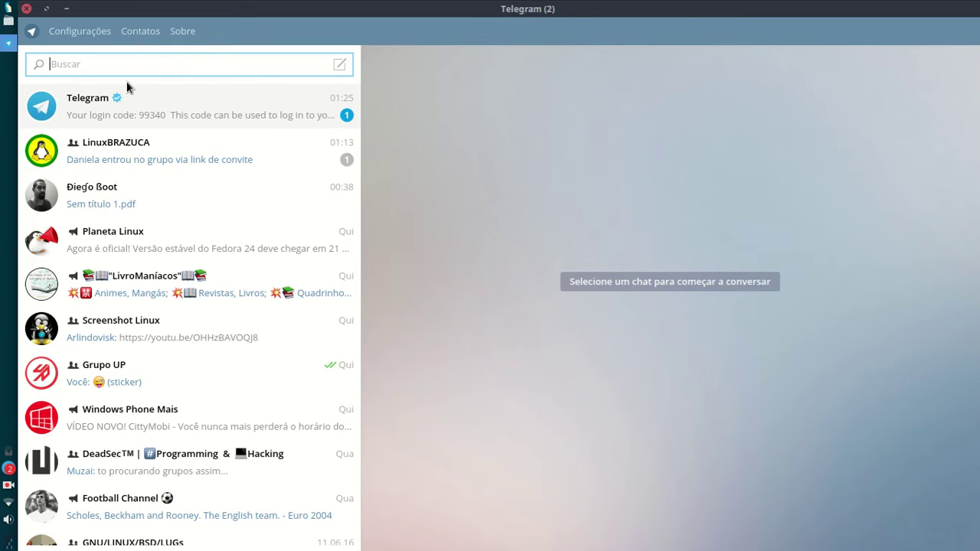
Step: Open Configurações and page through the three profile photos in the viewer
left_click(170, 91)
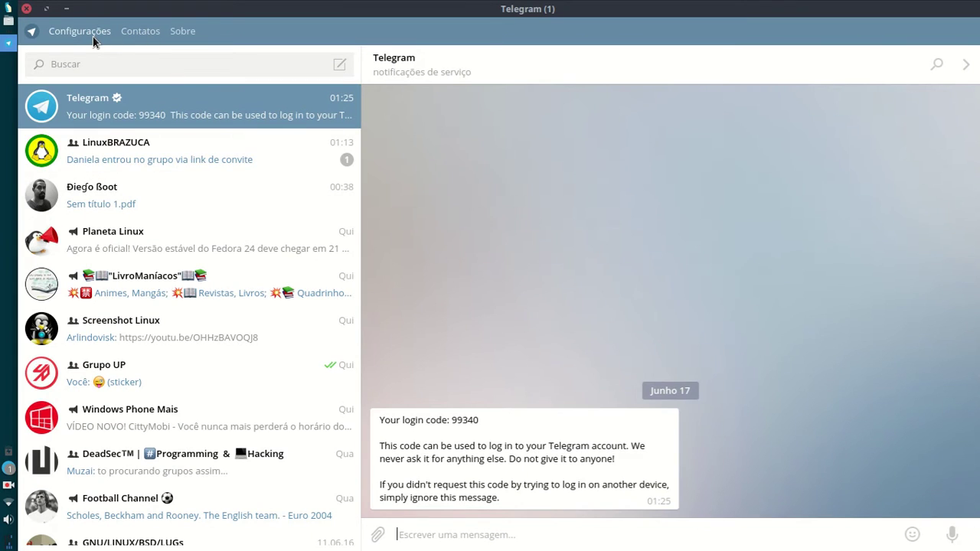
left_click(93, 37)
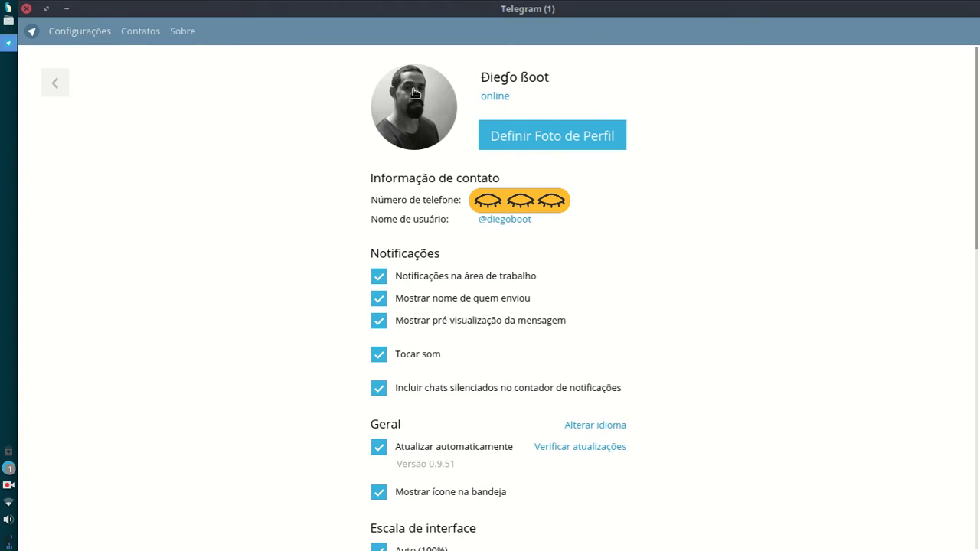
left_click(446, 115)
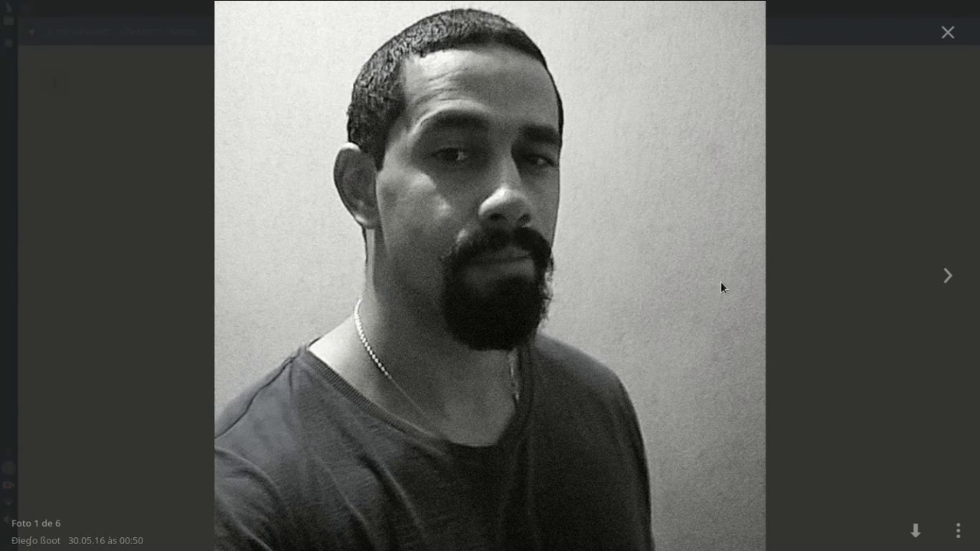
left_click(948, 276)
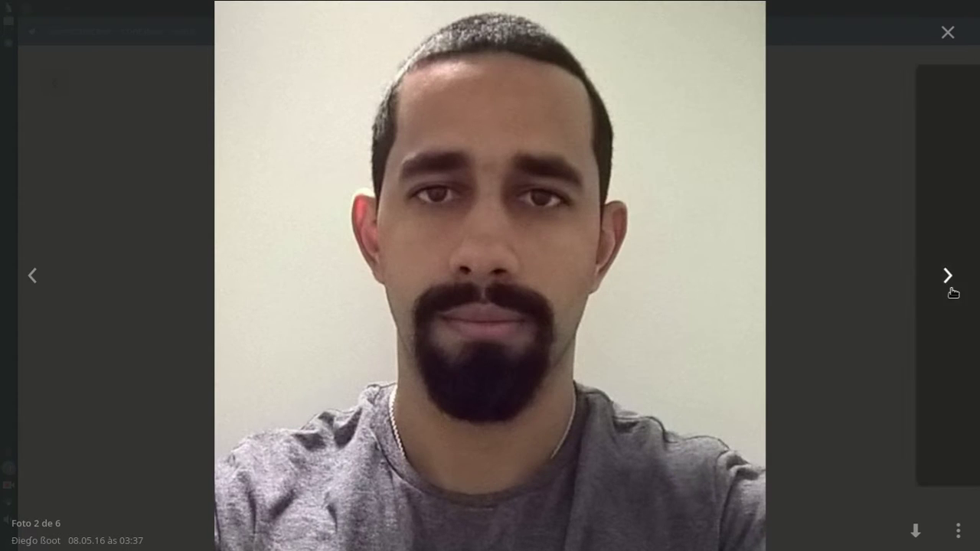
left_click(950, 287)
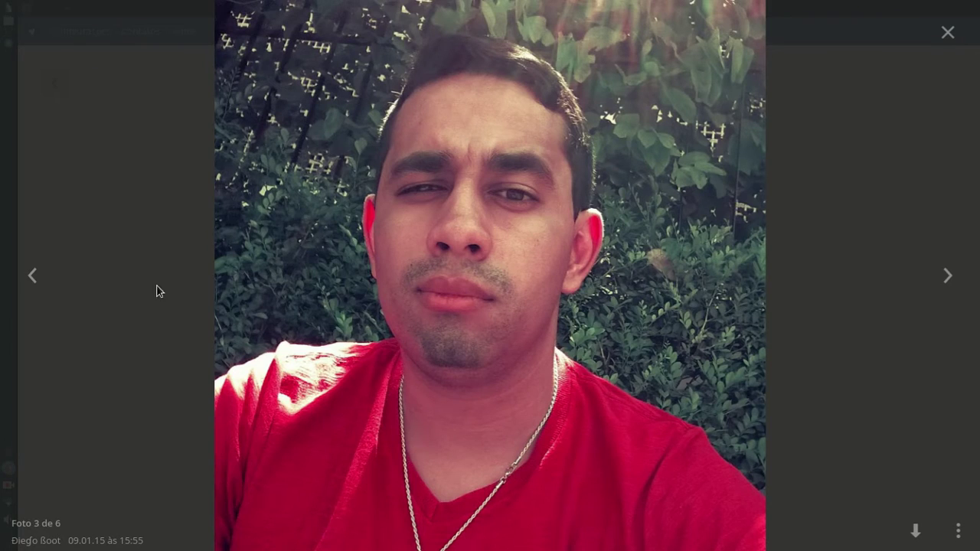
left_click(950, 32)
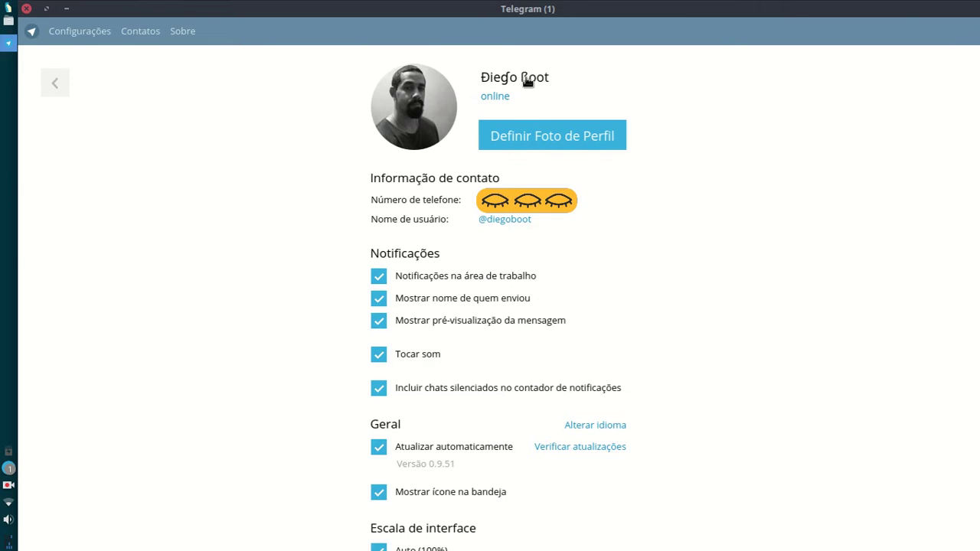
Step: Open the name editor and cancel, leaving first and last name unchanged
left_click(527, 81)
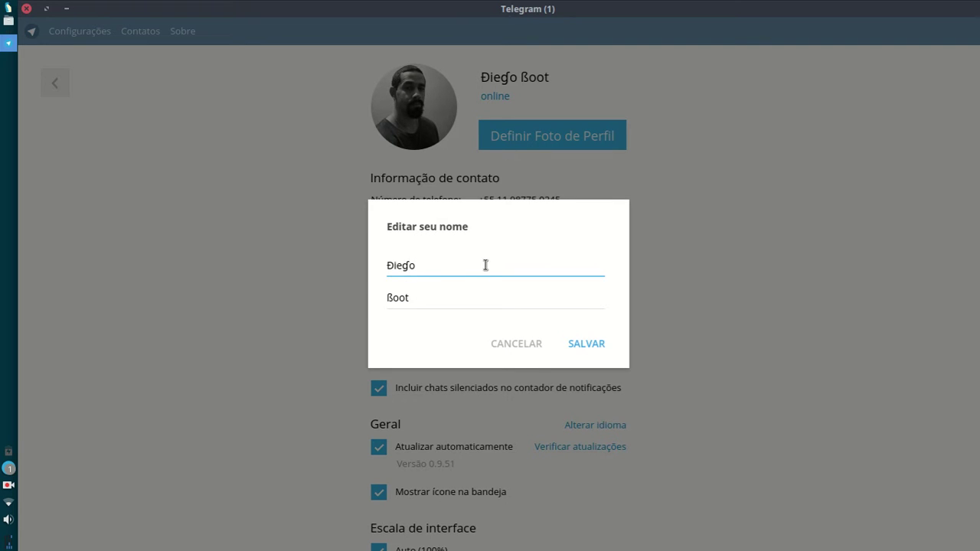
left_click(471, 292)
left_click(468, 270)
left_click(536, 346)
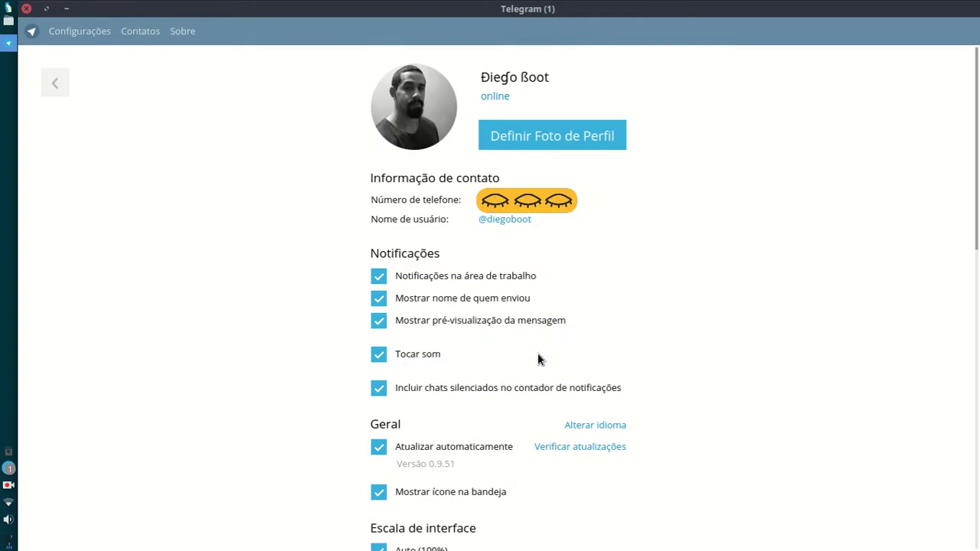
Step: Pick e.jpg from the Imagens/Eu folder as the new profile photo
left_click(589, 145)
left_click_drag(625, 97, 596, 153)
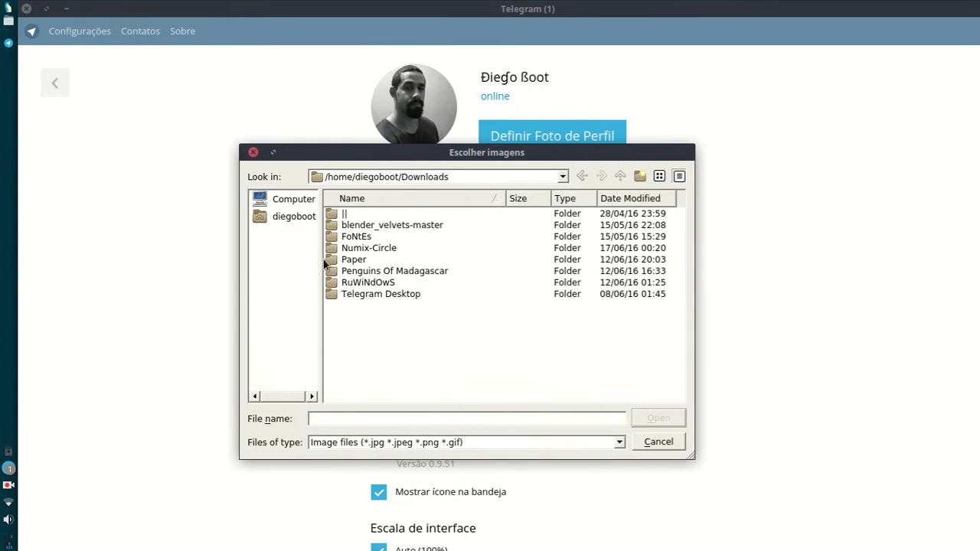
left_click(293, 217)
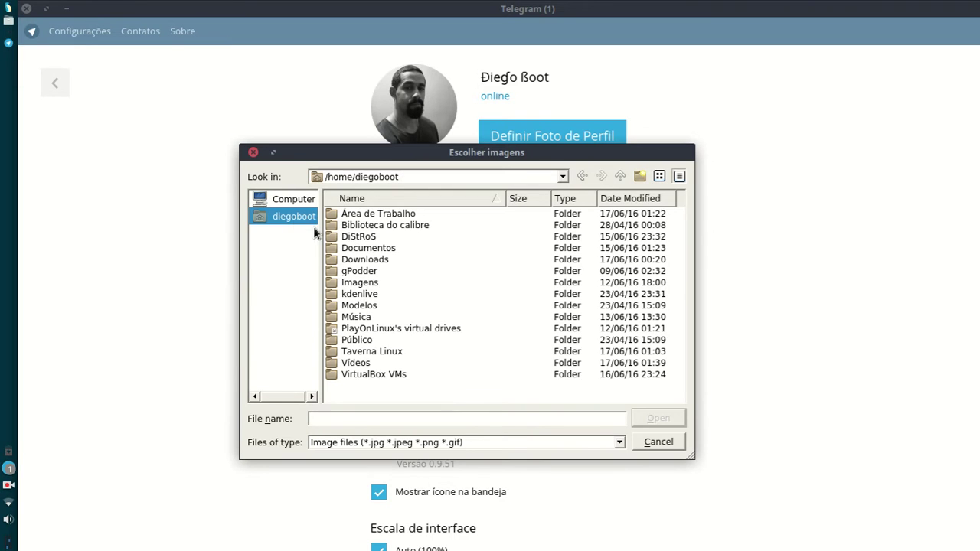
double_click(371, 284)
double_click(358, 248)
left_click(357, 214)
left_click(360, 226)
key("Up")
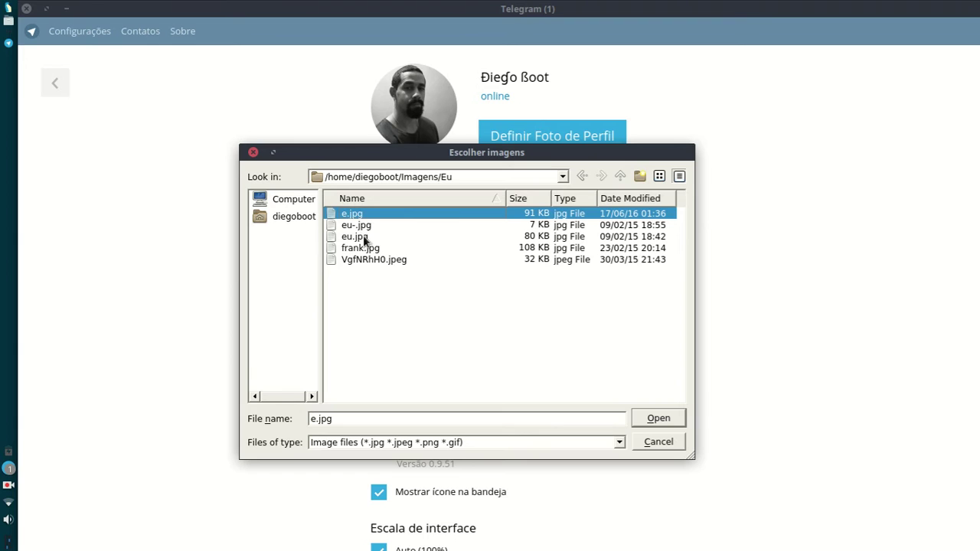
left_click(675, 419)
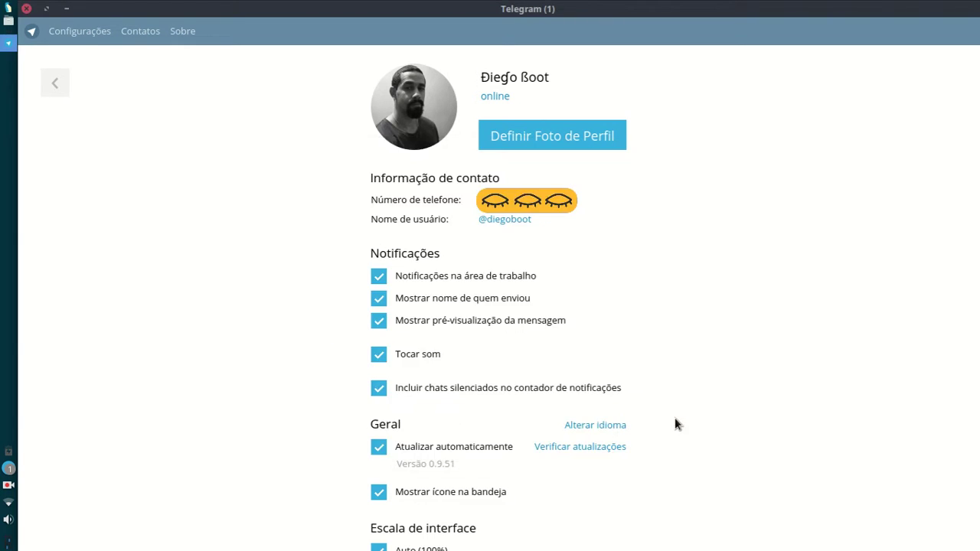
Step: Crop the photo to a full-width square on the face, save it, and preview it
mouse_move(587, 363)
left_mouse_down()
mouse_move(564, 313)
mouse_move(582, 318)
mouse_move(586, 357)
left_mouse_up()
left_click_drag(521, 268, 524, 274)
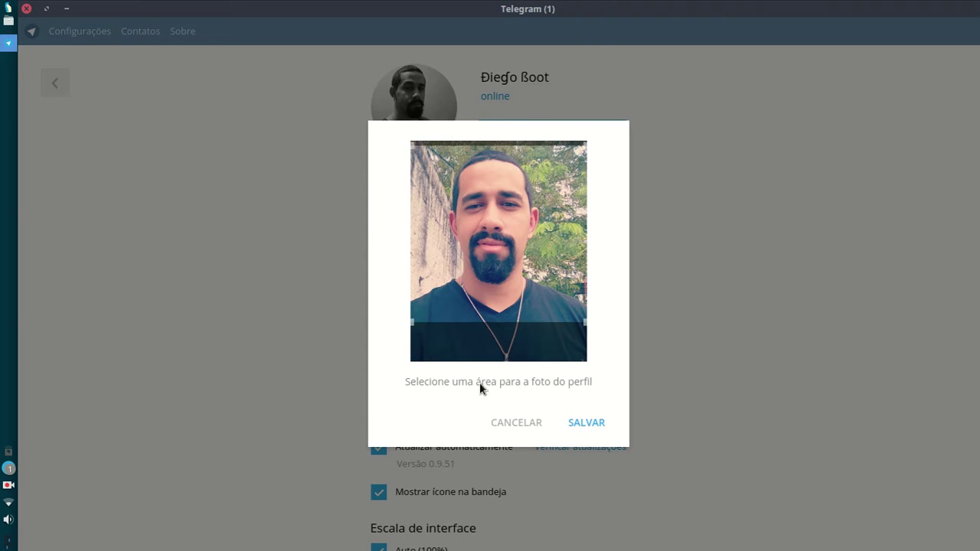
left_click(590, 426)
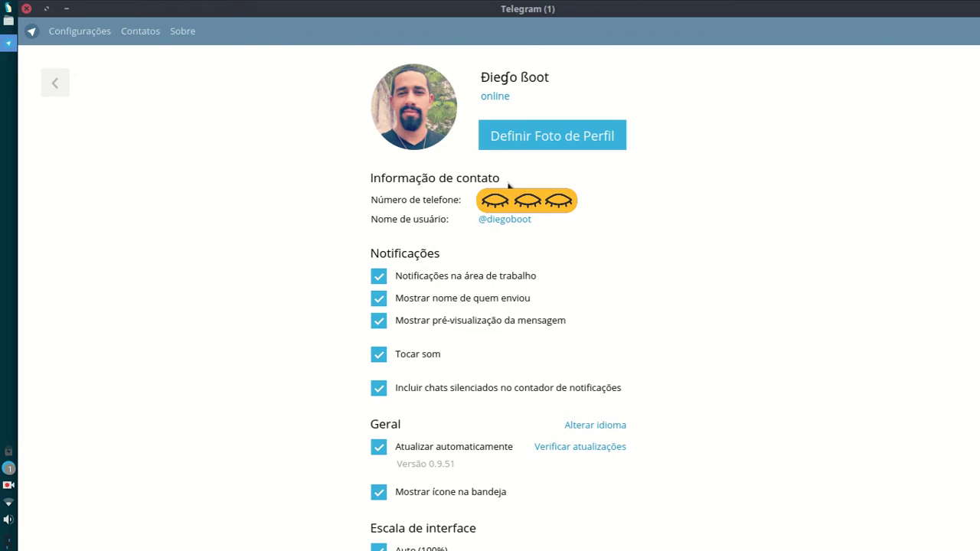
left_click(442, 135)
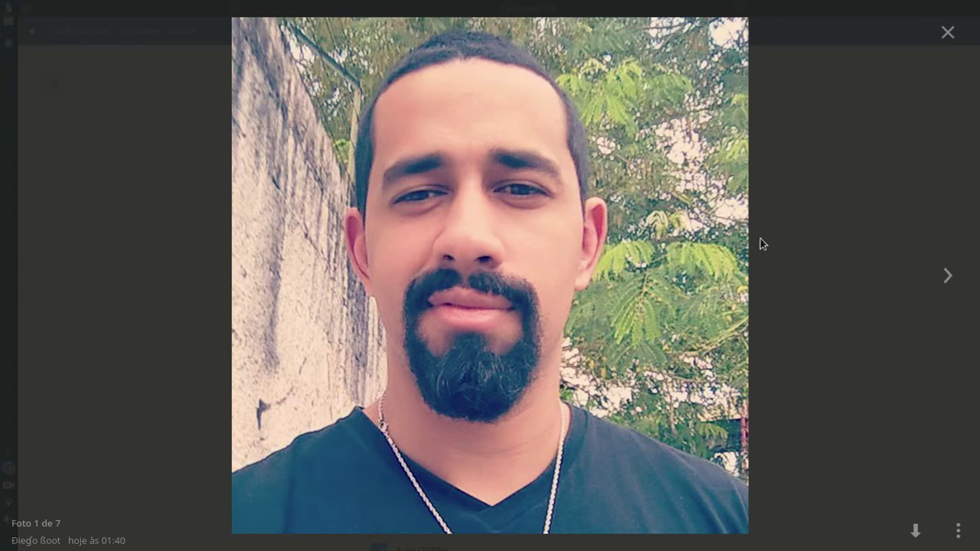
left_click(948, 32)
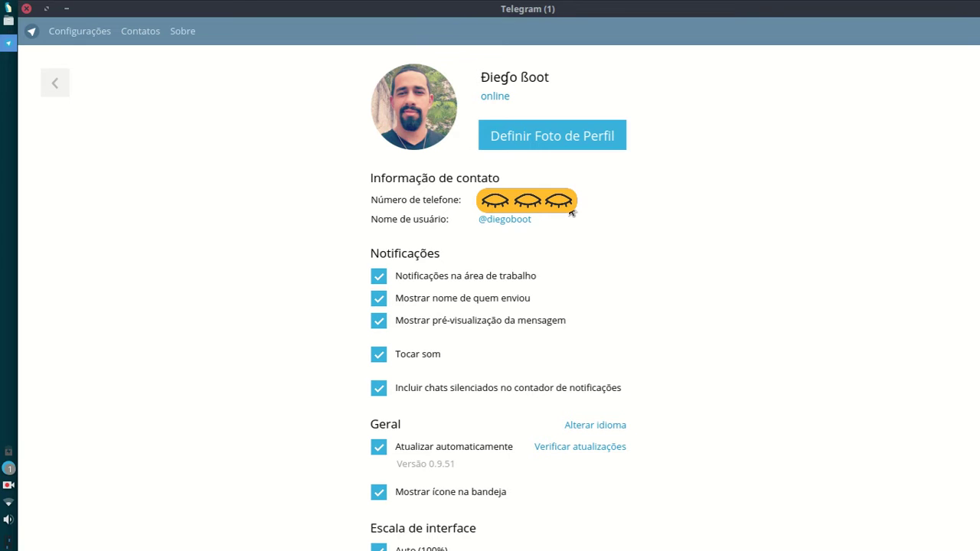
Step: Replace the old username with a new available handle in Nome de usuário and save
left_click(502, 221)
left_click_drag(462, 192, 368, 274)
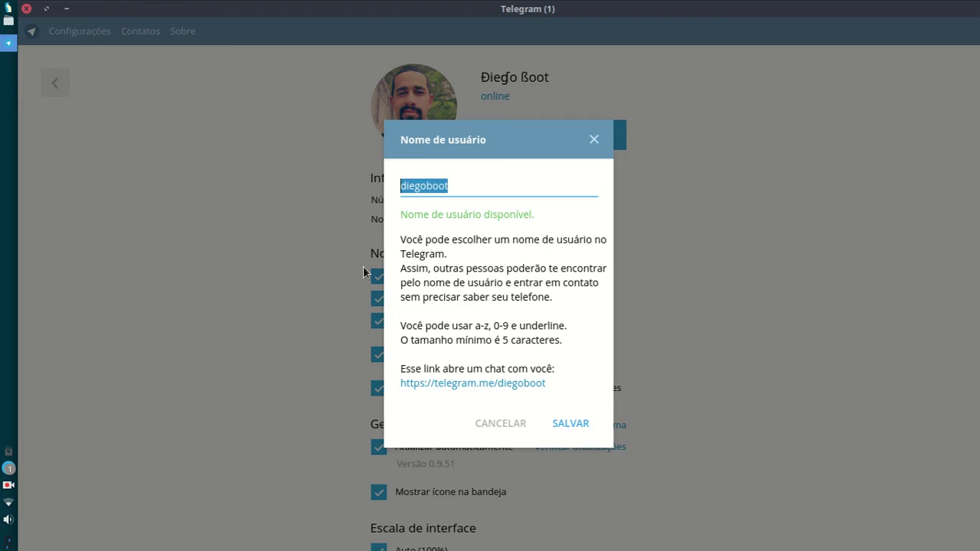
type("taver")
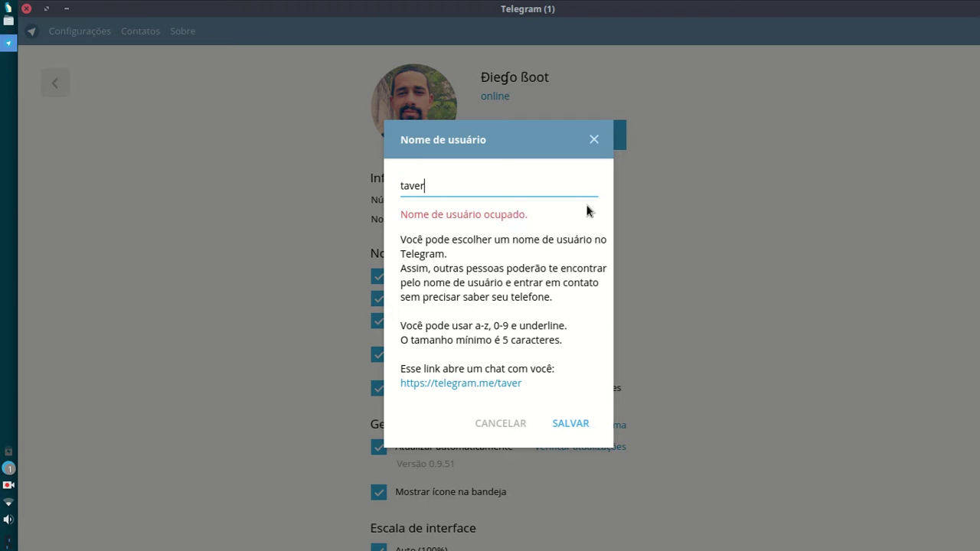
type("nalinux")
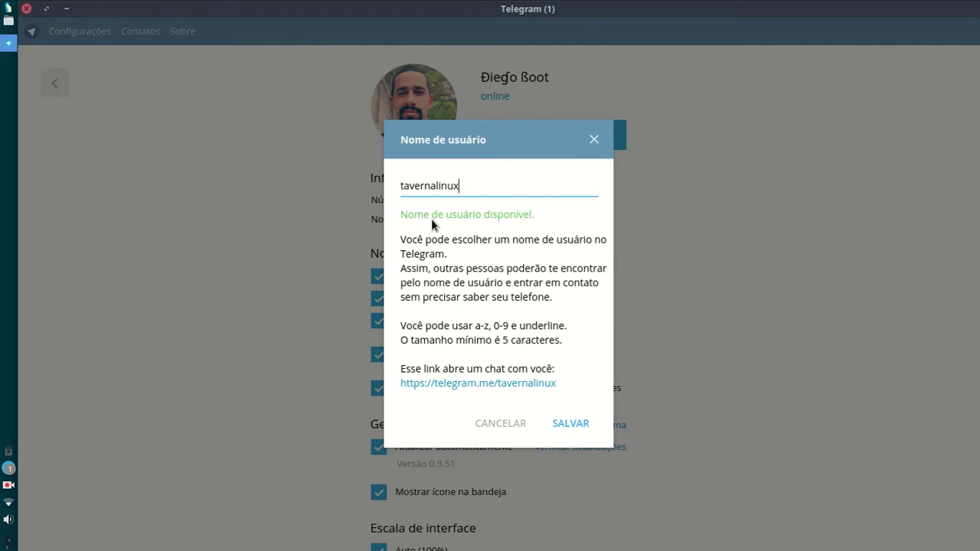
double_click(542, 194)
type("diegoboot")
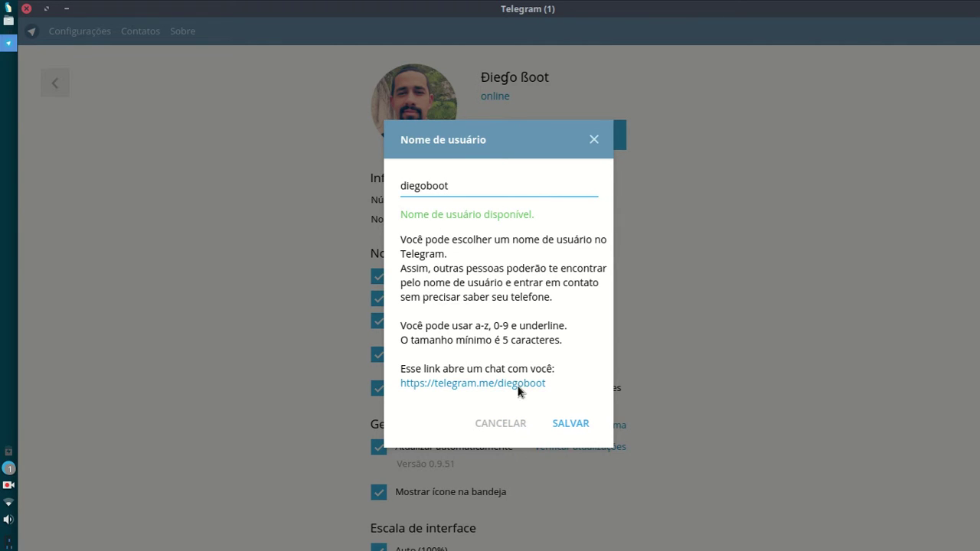
left_click(519, 423)
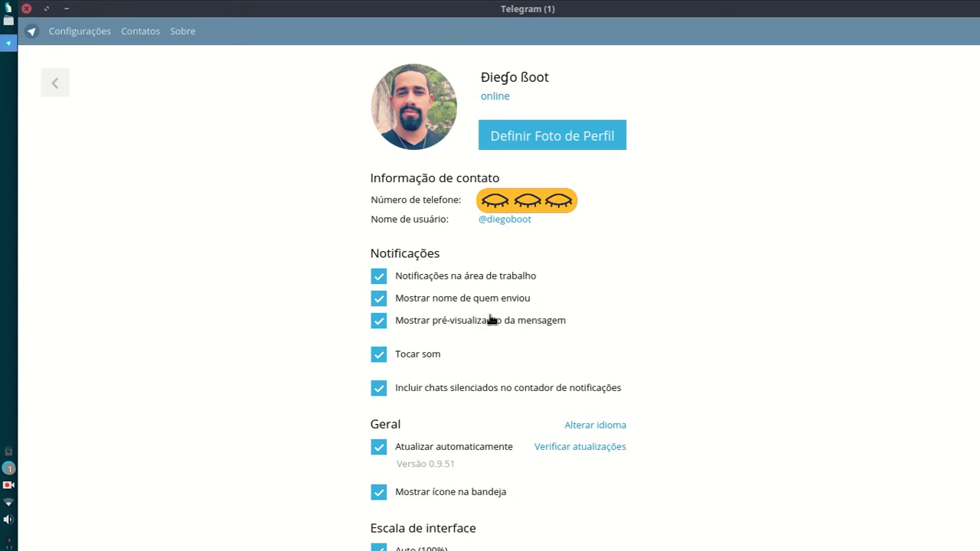
left_click(410, 356)
left_click(429, 356)
scroll(617, 350, "down", 1)
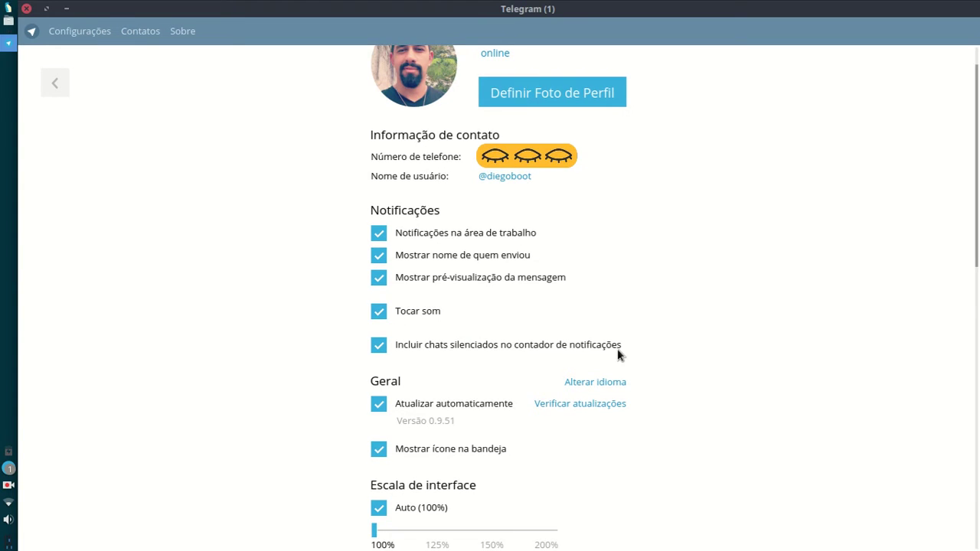
left_click(499, 348)
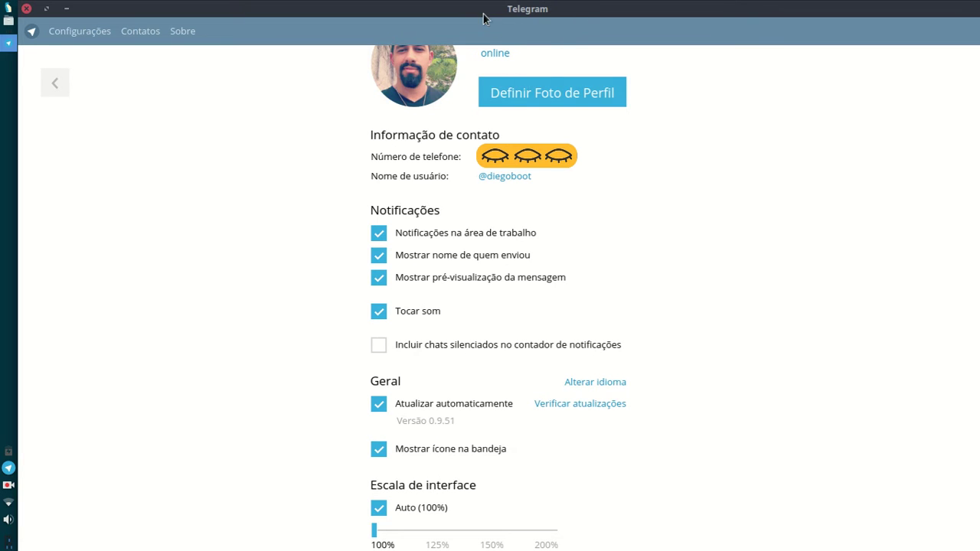
left_click(480, 348)
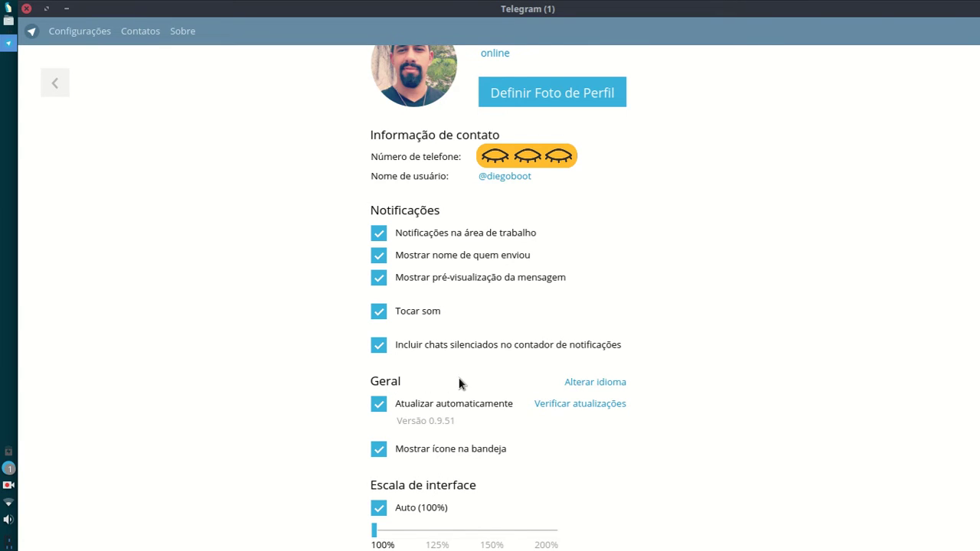
scroll(461, 383, "down", 1)
scroll(436, 340, "down", 2)
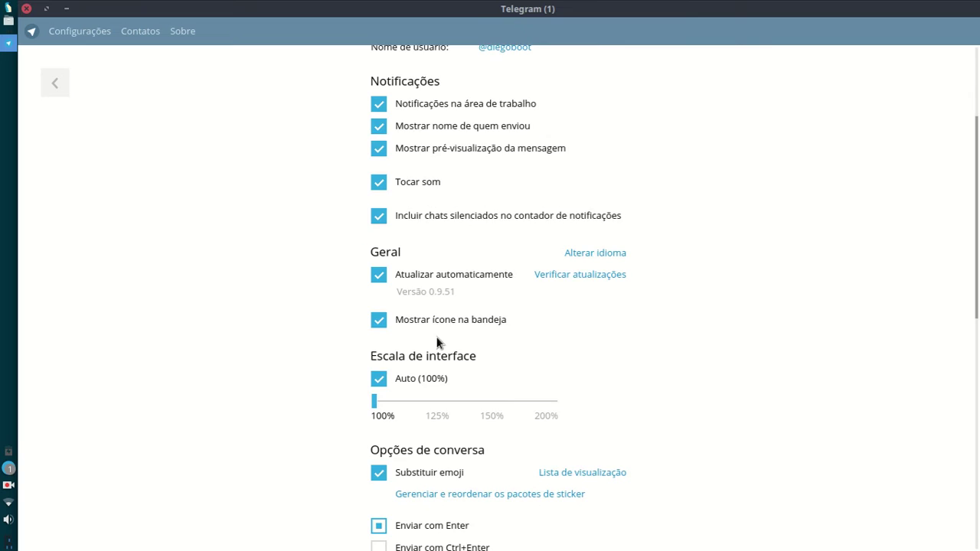
scroll(437, 341, "down", 4)
left_click(598, 82)
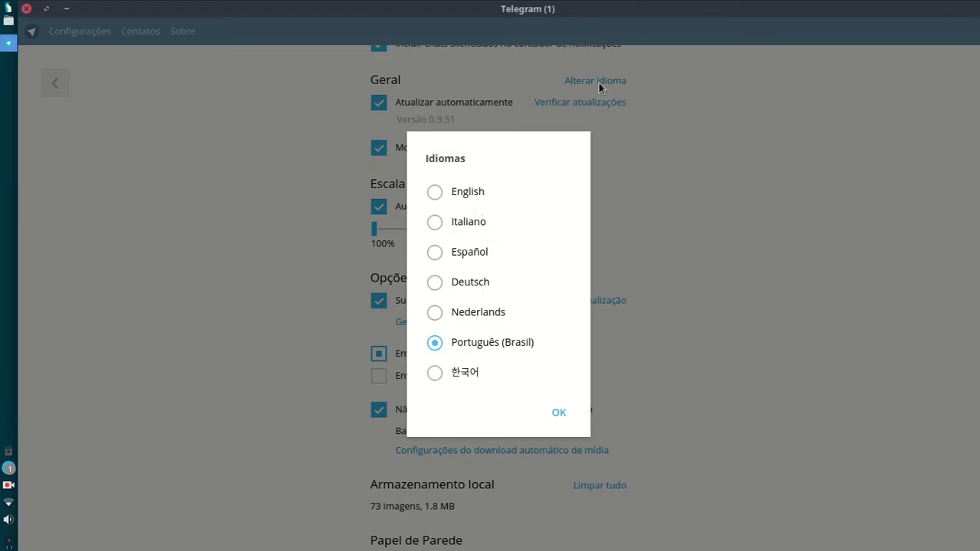
left_click(462, 223)
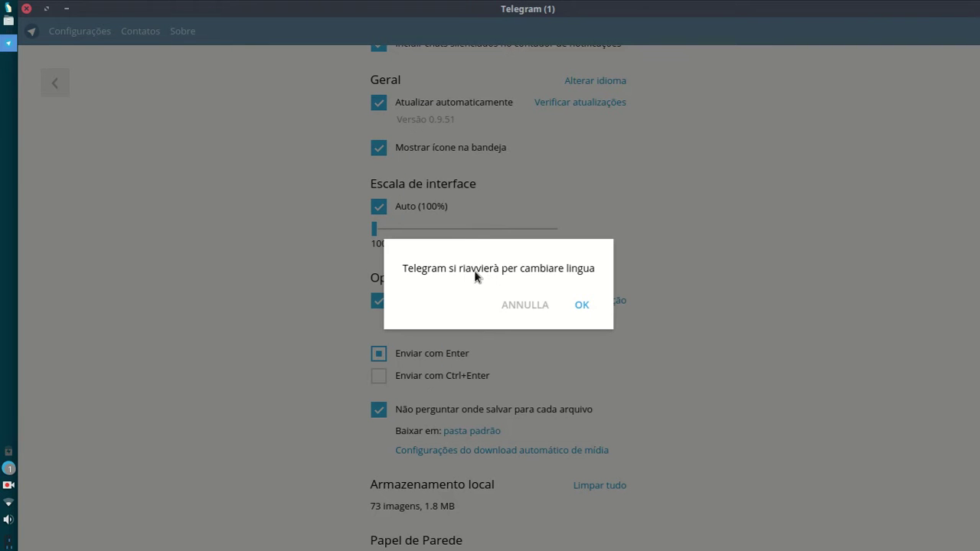
left_click(527, 305)
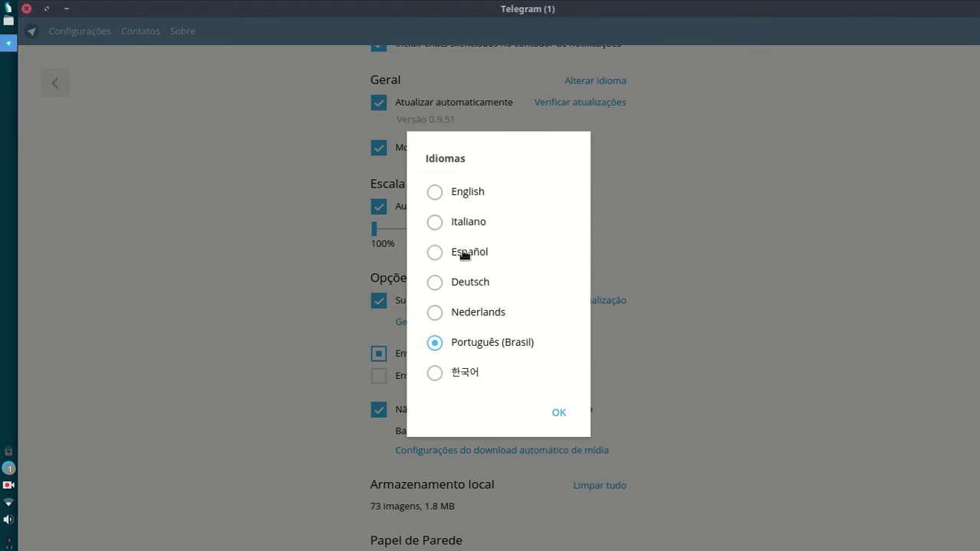
left_click(465, 372)
left_click(535, 313)
left_click(558, 413)
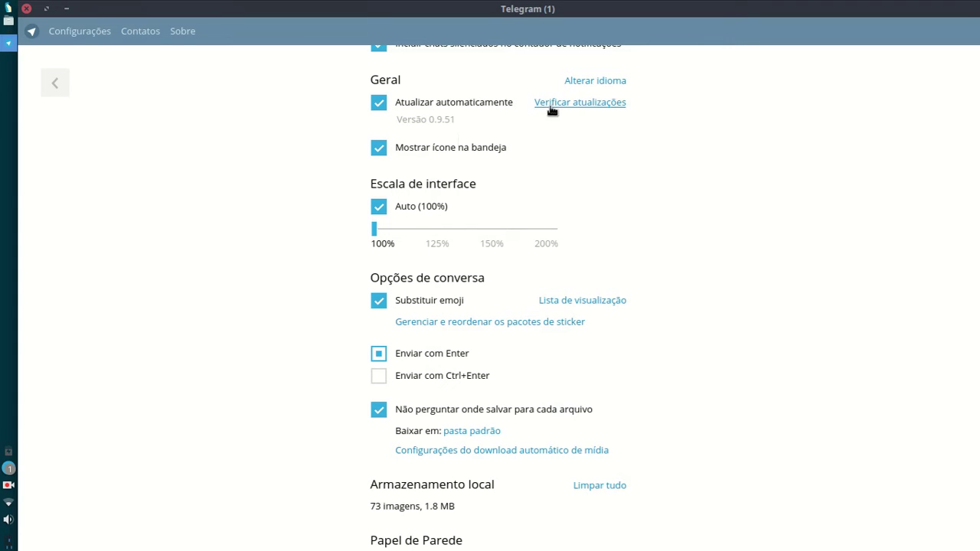
right_click(8, 487)
left_click(66, 495)
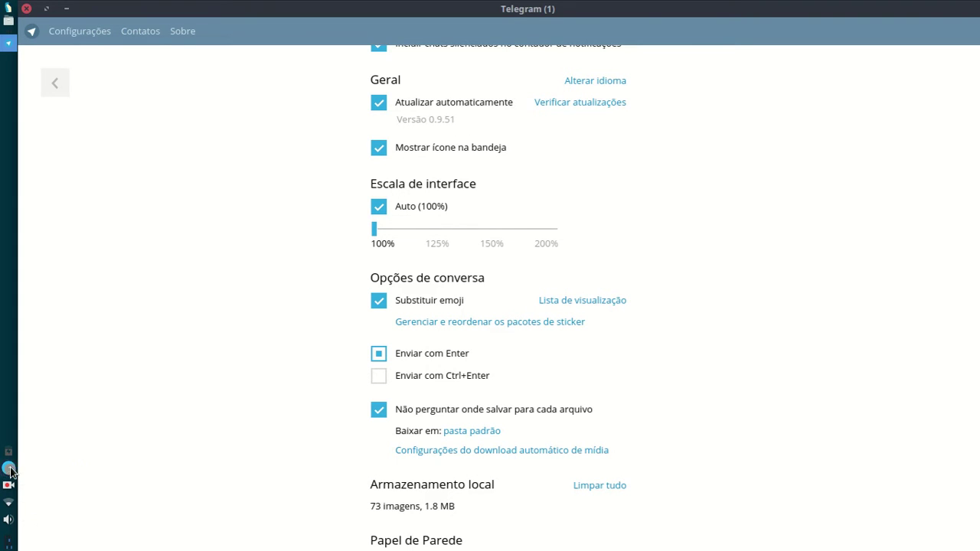
left_click(378, 147)
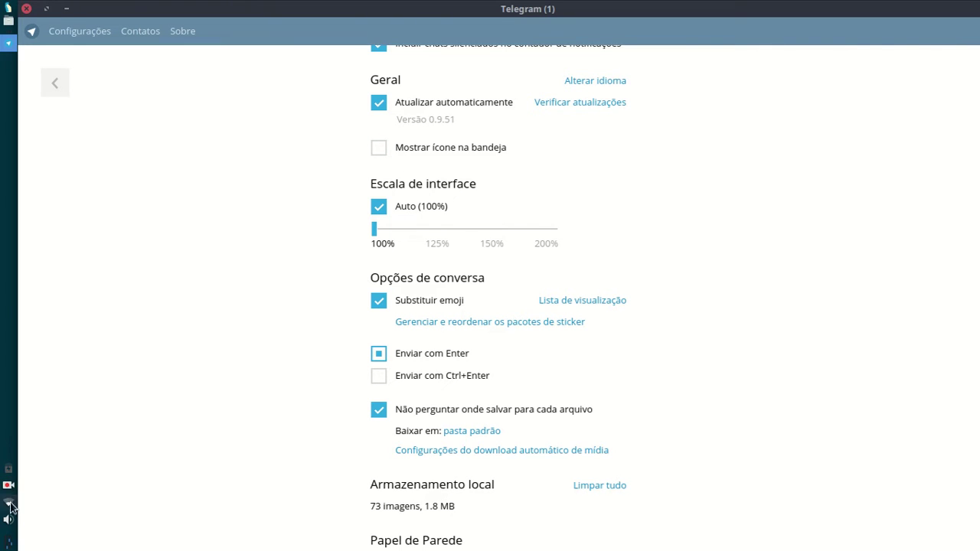
left_click(455, 148)
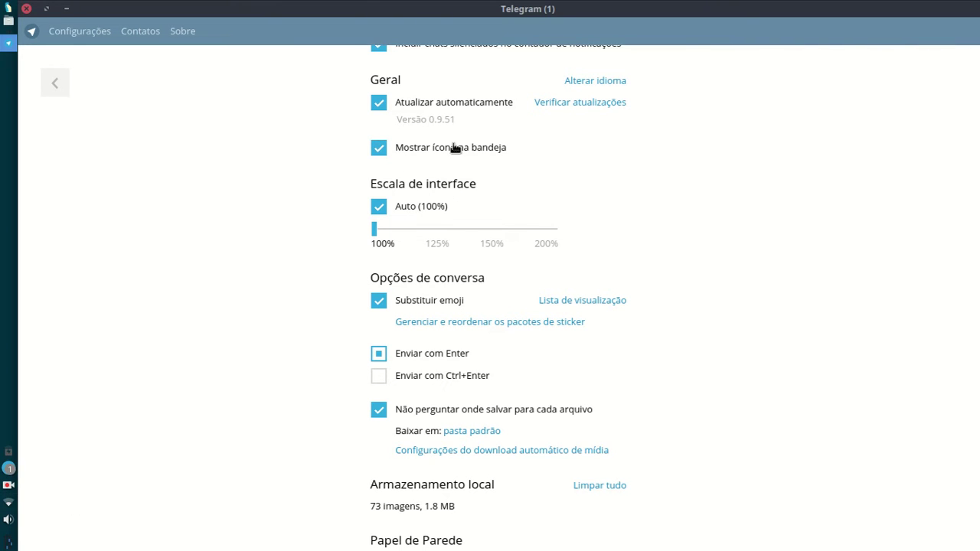
scroll(383, 223, "up", 1)
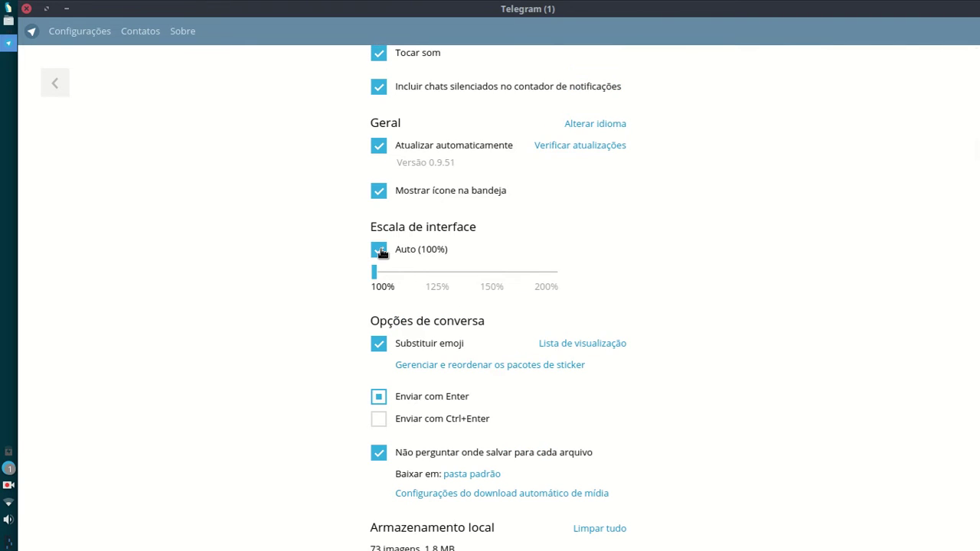
Step: Uncheck Auto (100%), set the interface scale to 150%, restart Telegram, then return to the chats
left_click(379, 249)
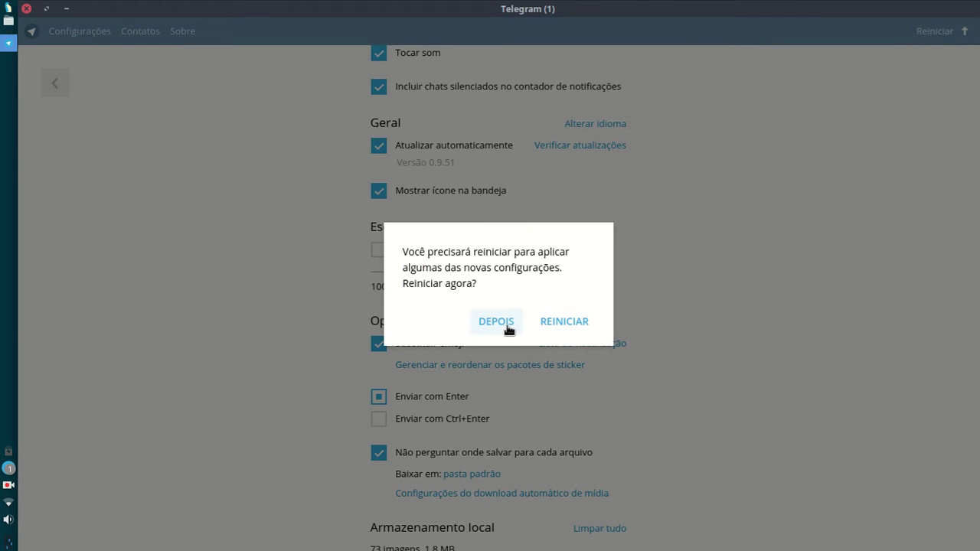
left_click(507, 325)
left_click(379, 250)
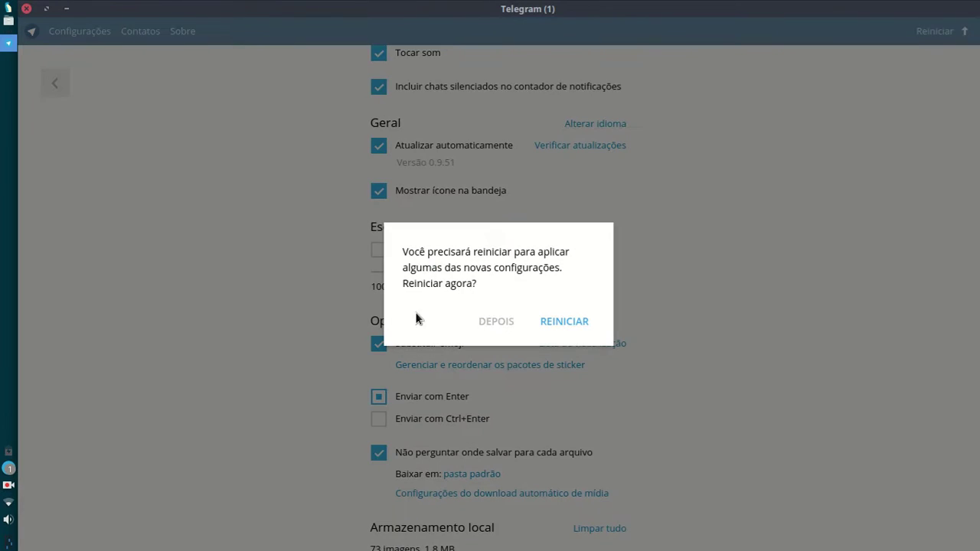
left_click(575, 328)
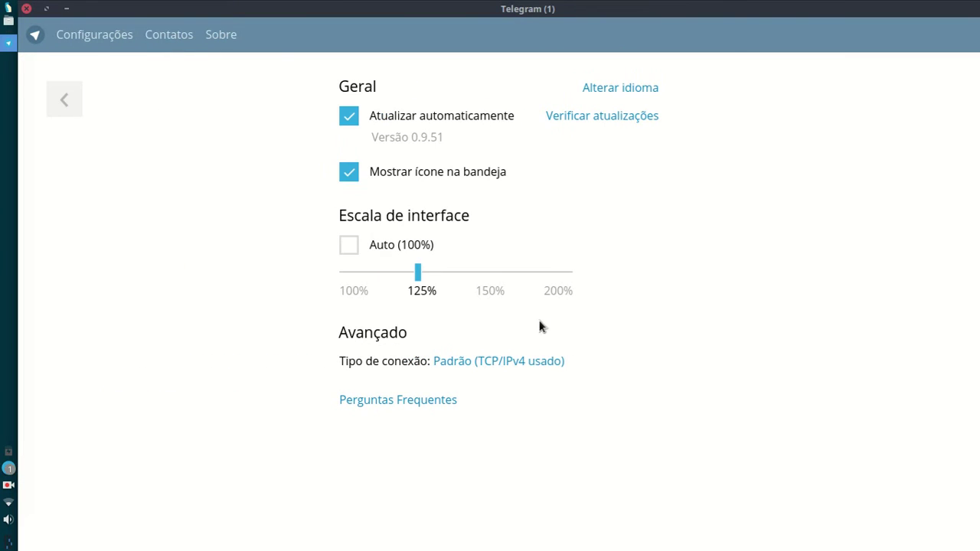
left_click(484, 273)
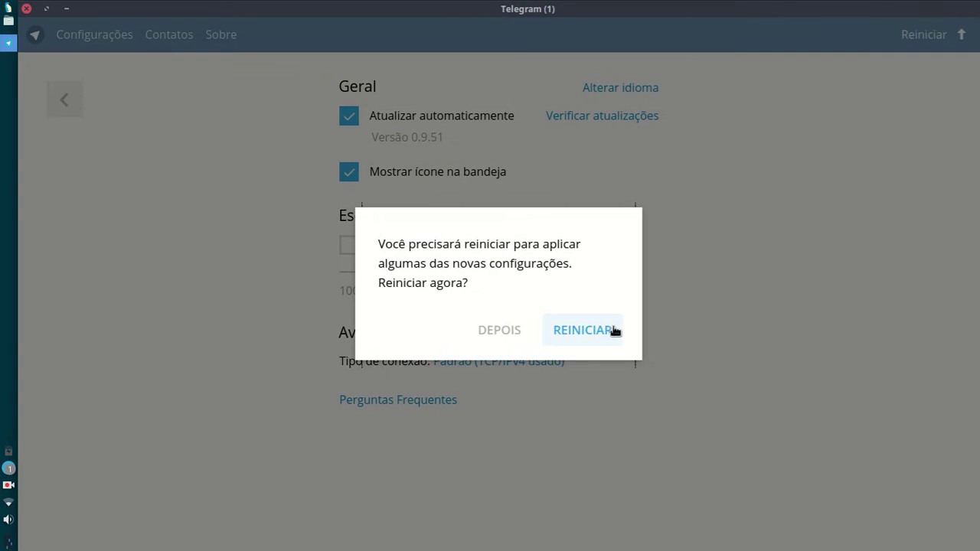
left_click(616, 329)
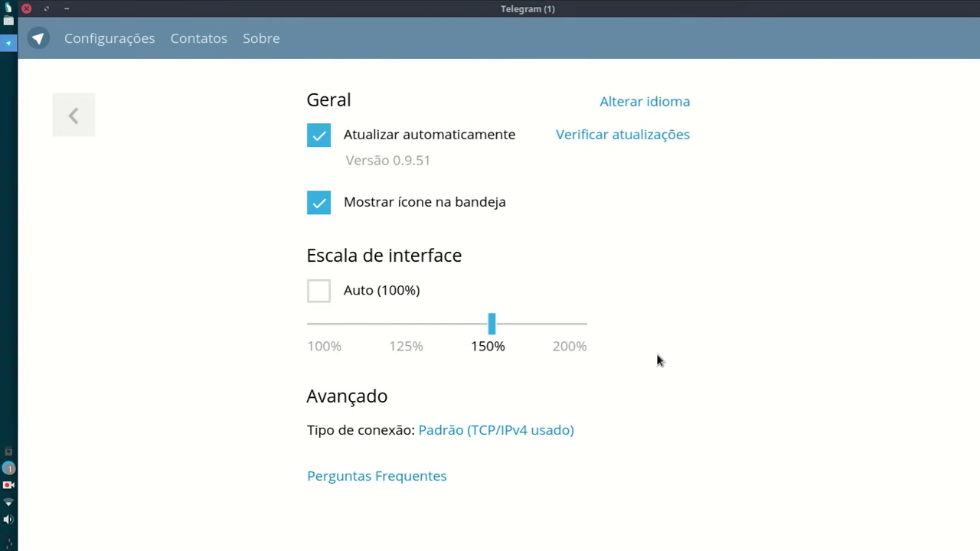
scroll(657, 341, "down", 1)
scroll(657, 338, "up", 1)
left_click(92, 115)
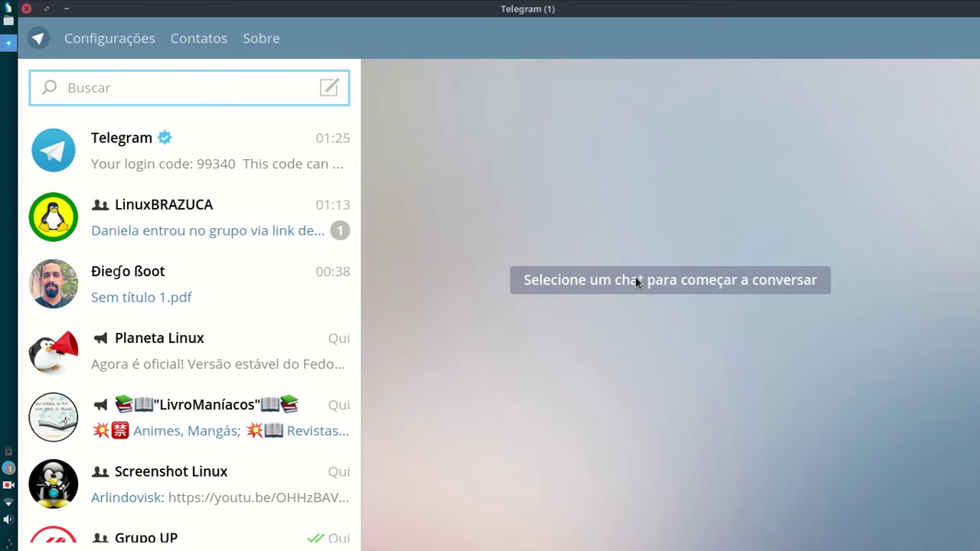
Step: View the Telegram service notifications chat, then reopen Configurações and scroll to Opções de conversa
left_click(257, 172)
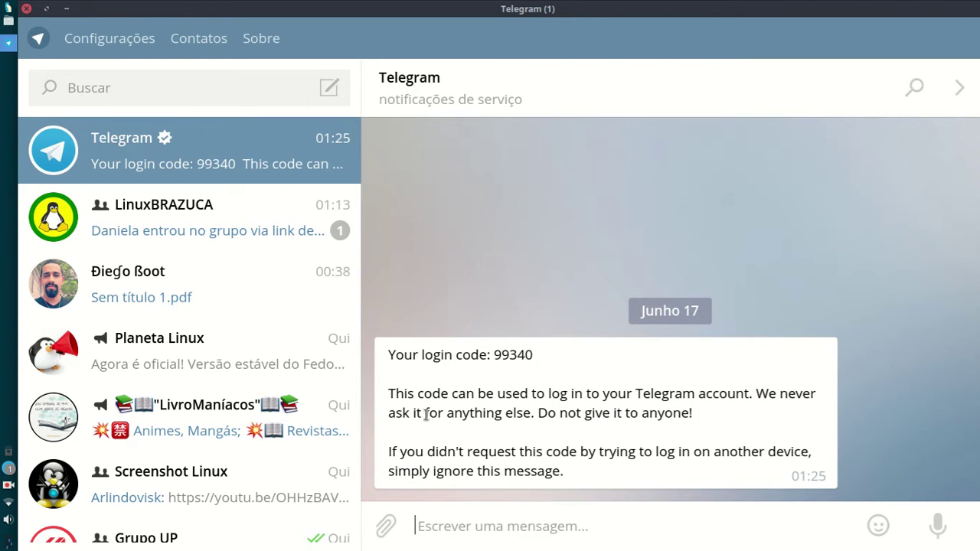
left_click(141, 37)
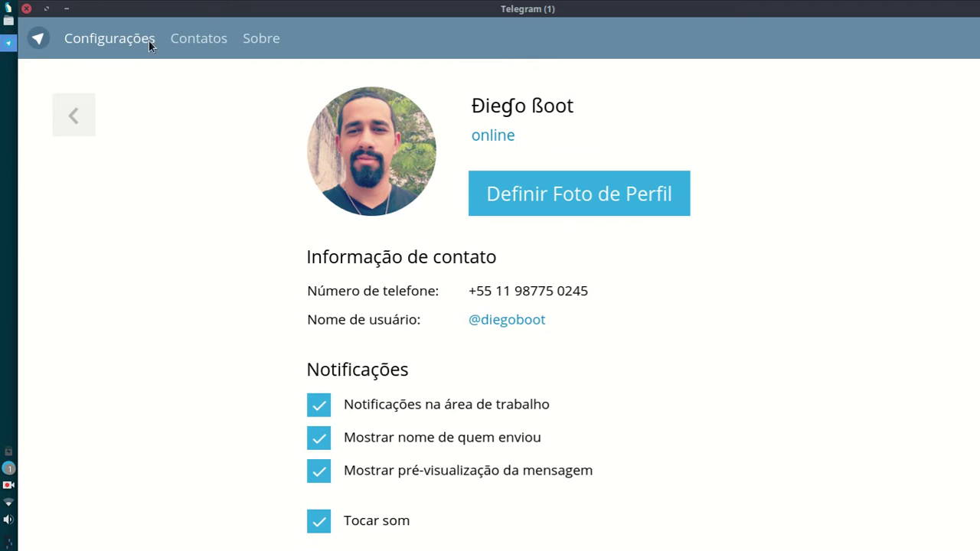
scroll(413, 196, "down", 10)
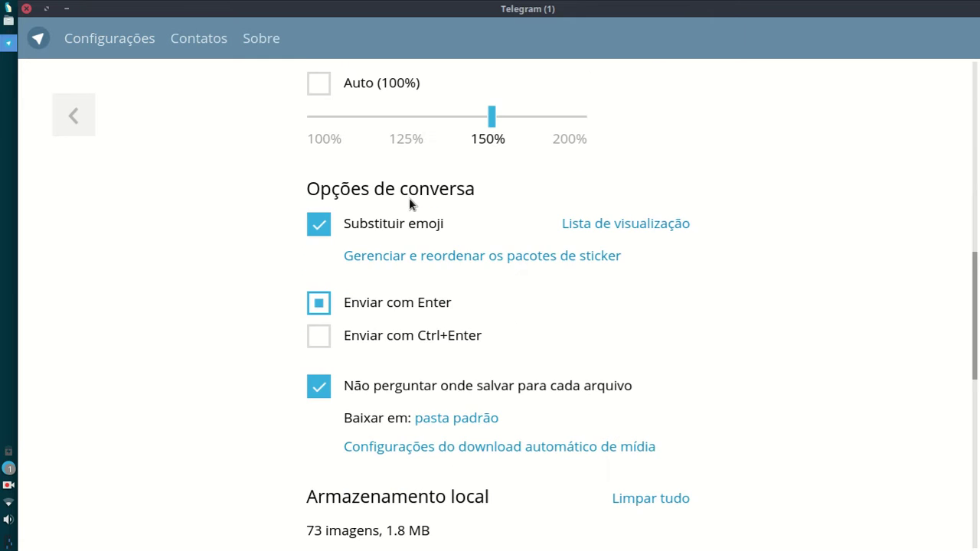
scroll(409, 197, "down", 2)
scroll(407, 198, "down", 3)
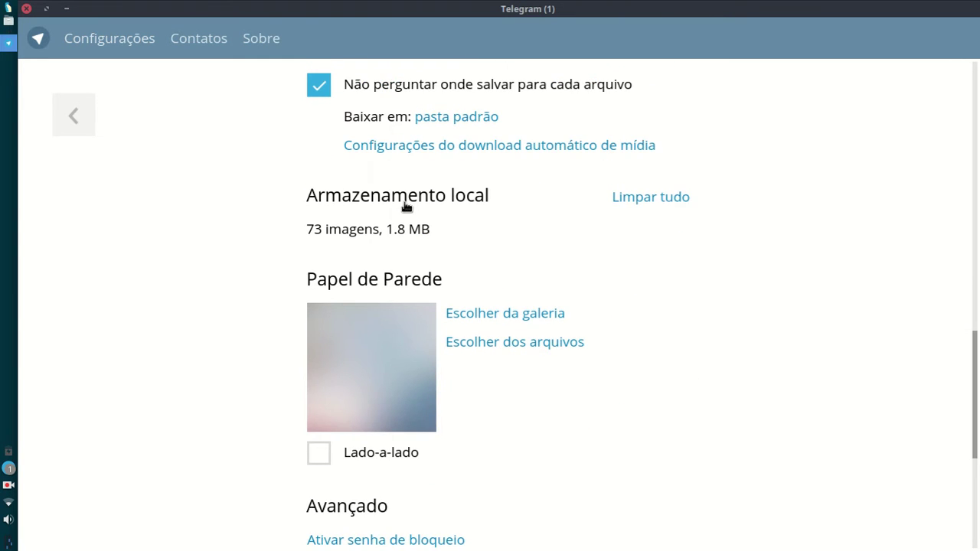
scroll(406, 206, "up", 4)
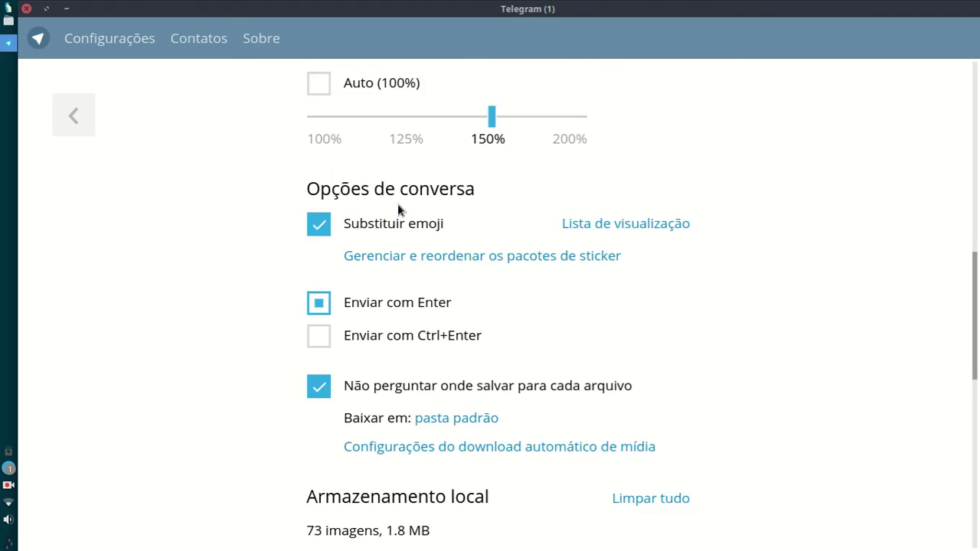
scroll(398, 204, "up", 1)
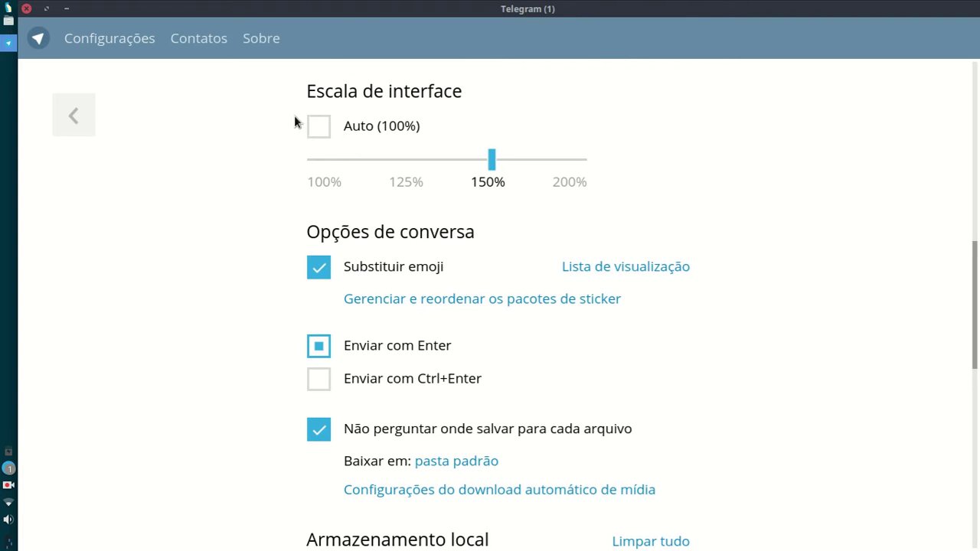
Step: Preview the supported emoji list, toggle Substituir emoji off and back on, then open sticker pack management
left_click(618, 269)
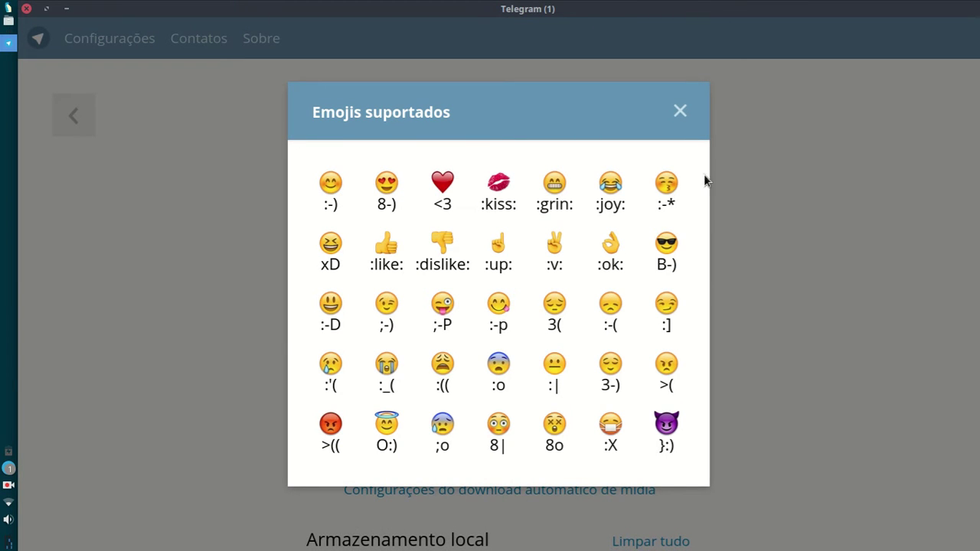
left_click(689, 113)
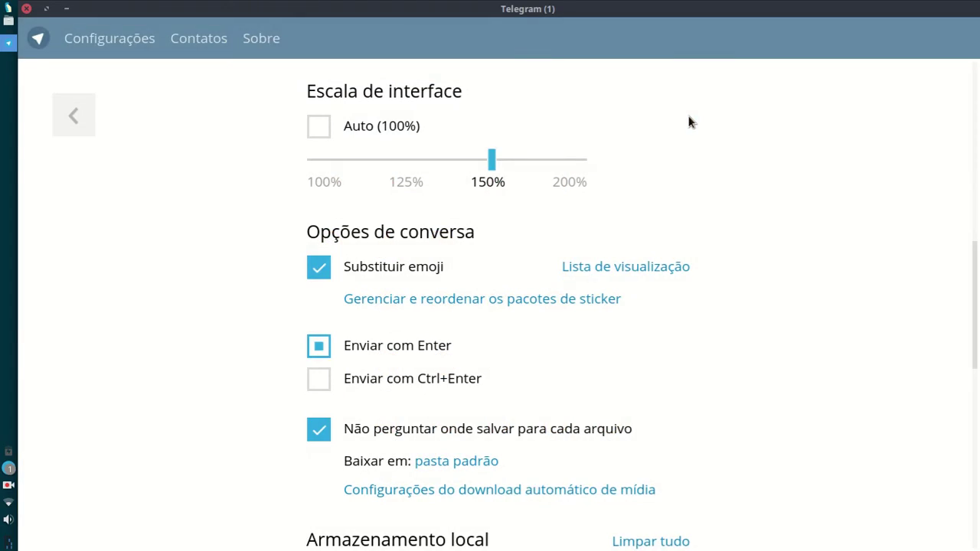
left_click(319, 269)
left_click(319, 269)
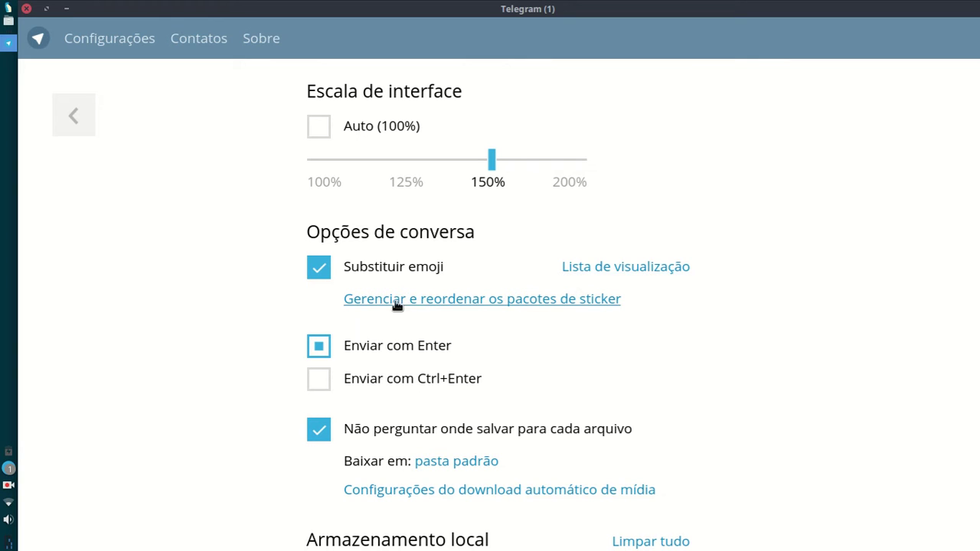
left_click(518, 307)
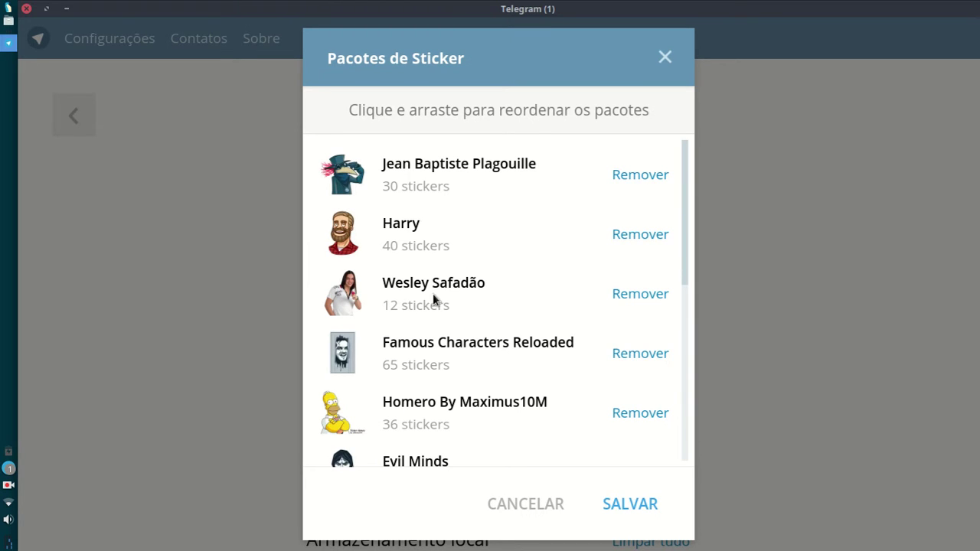
Step: Drag Goku below Grandes Mentes and Homero By Maximus10M just above Goku, then save the order
scroll(389, 186, "down", 5)
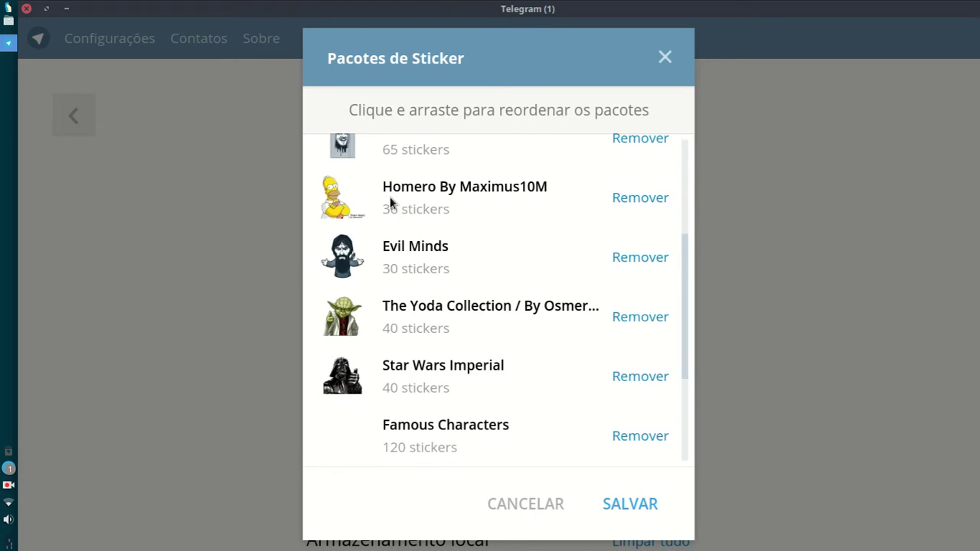
scroll(393, 264, "down", 4)
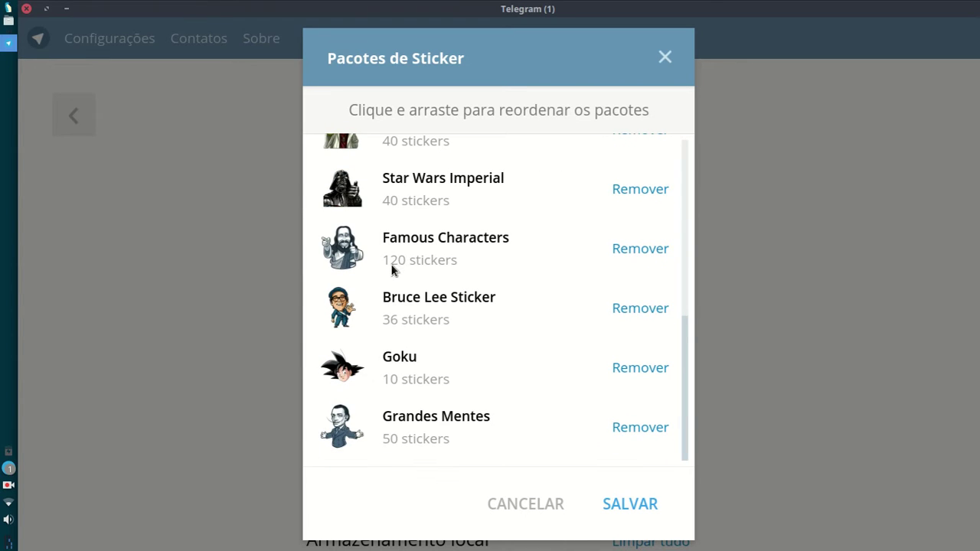
left_click_drag(366, 366, 360, 328)
scroll(366, 414, "up", 1)
scroll(372, 240, "up", 3)
left_click_drag(372, 241, 391, 413)
scroll(366, 299, "down", 4)
left_click_drag(372, 216, 399, 381)
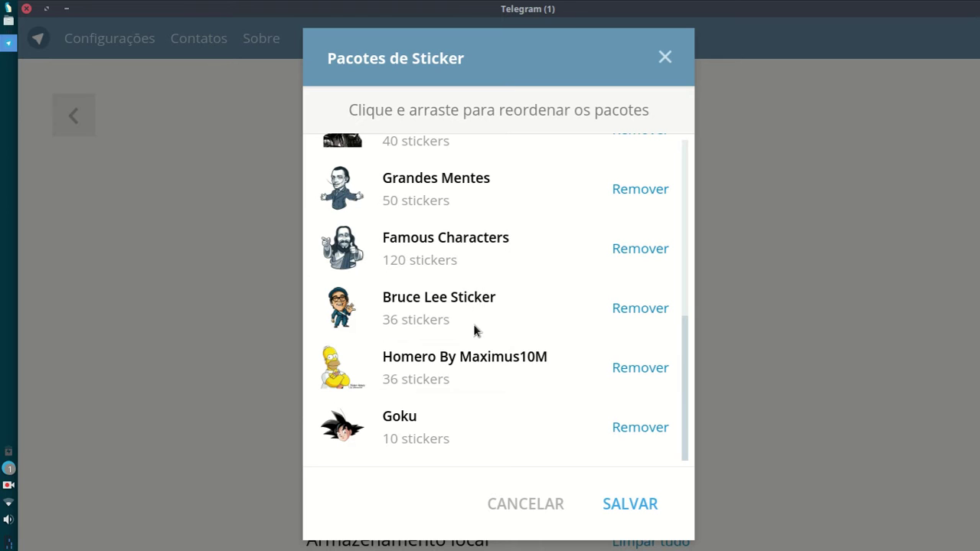
left_click(641, 518)
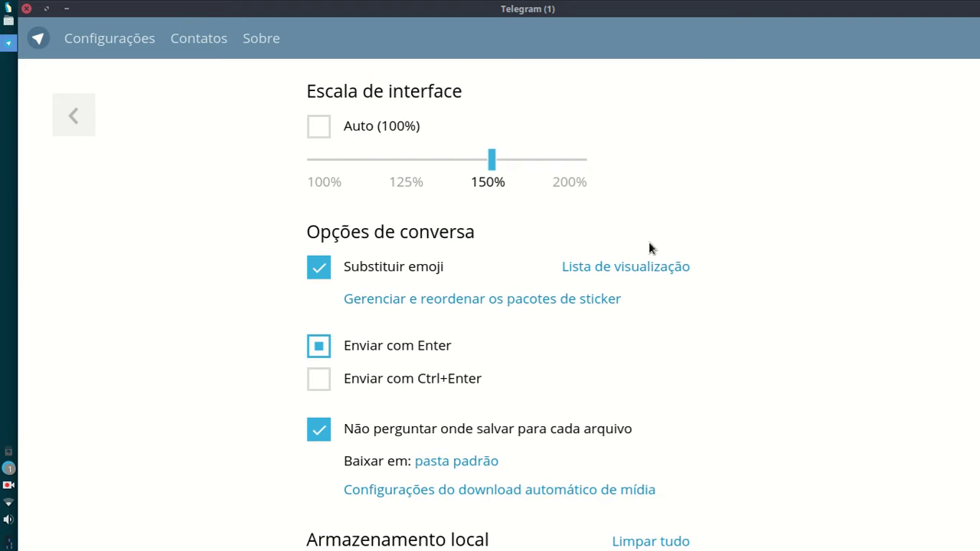
scroll(495, 317, "down", 2)
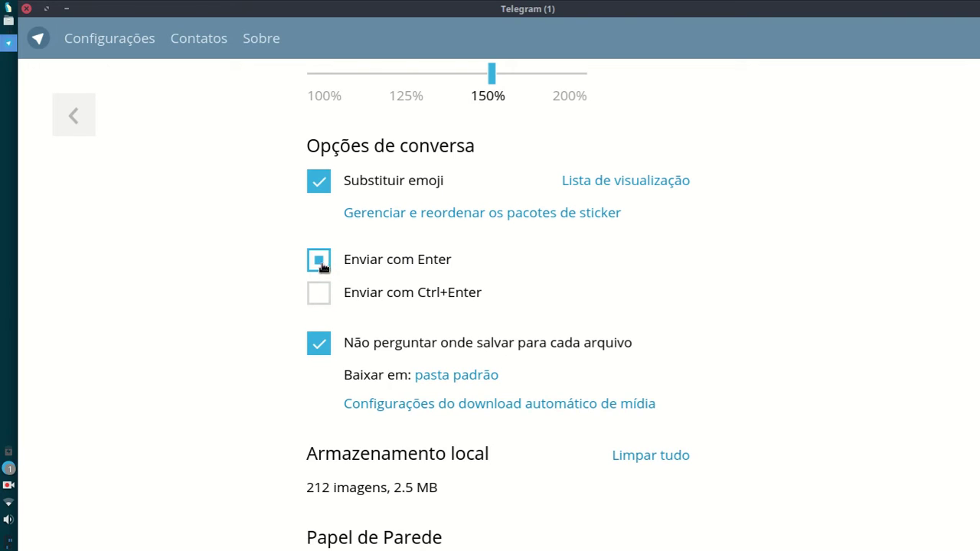
left_click(328, 294)
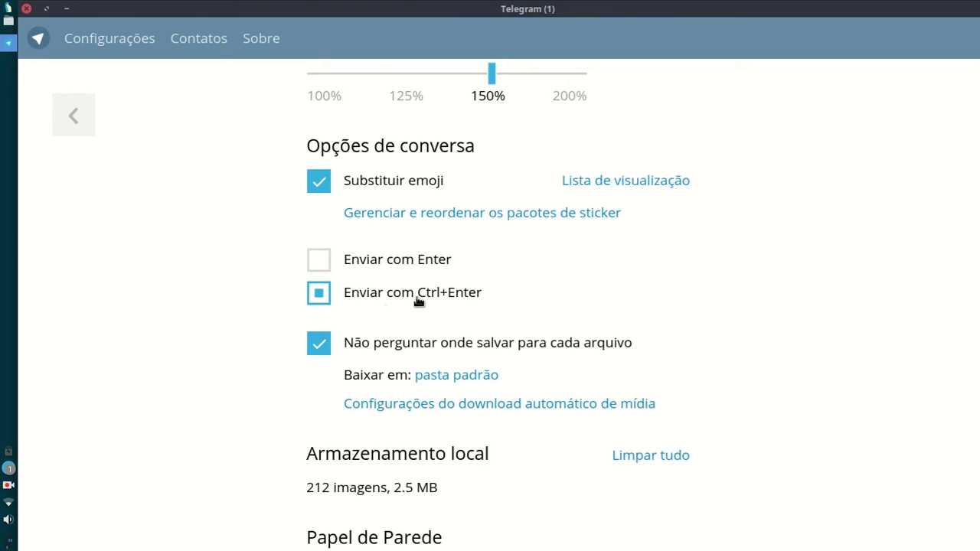
left_click(353, 265)
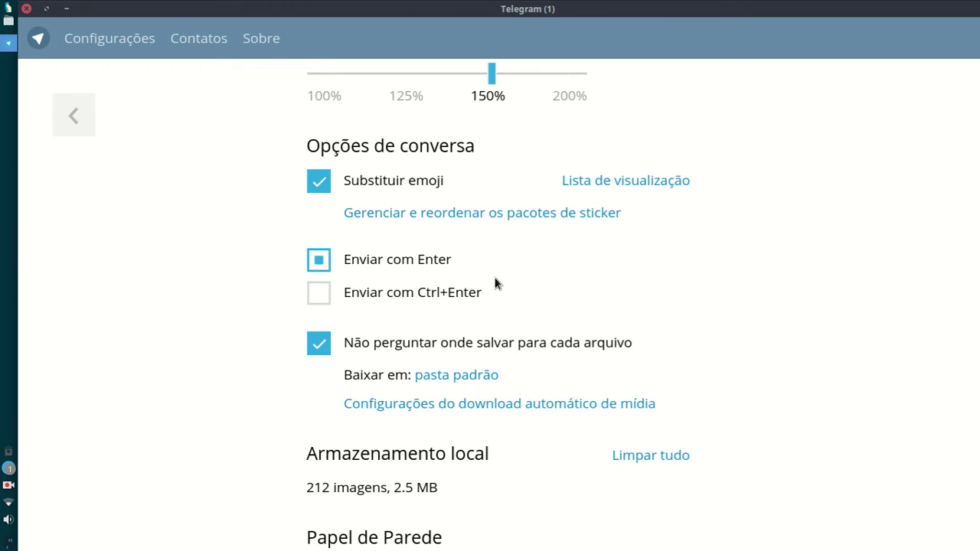
scroll(494, 277, "down", 3)
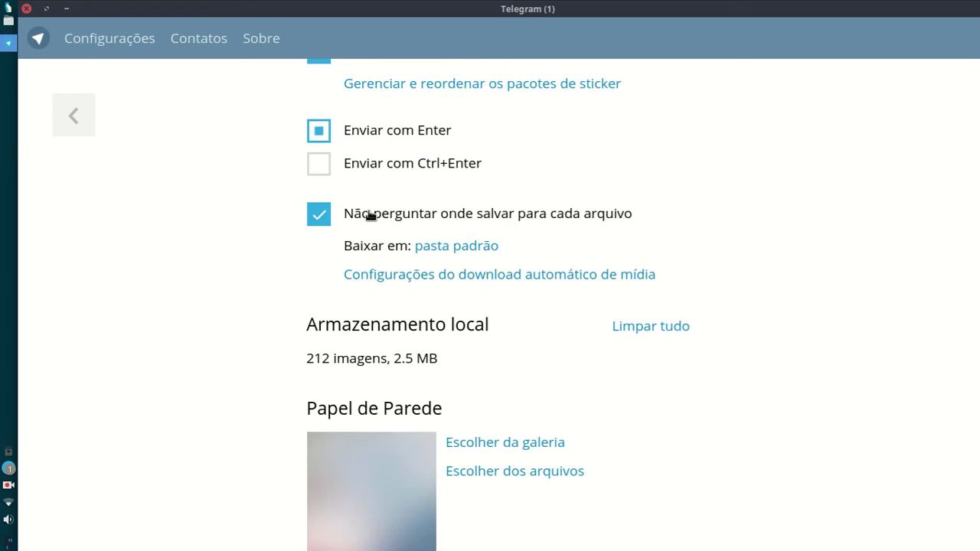
left_click(321, 214)
left_click(322, 220)
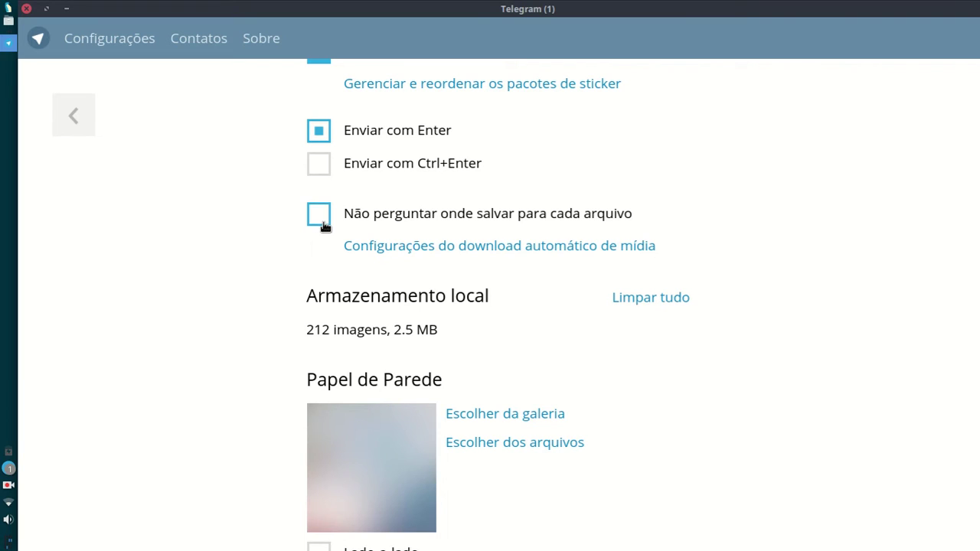
Step: Try the temporary and custom download folders, cancel to keep the default, then open media auto-download settings
left_click(450, 248)
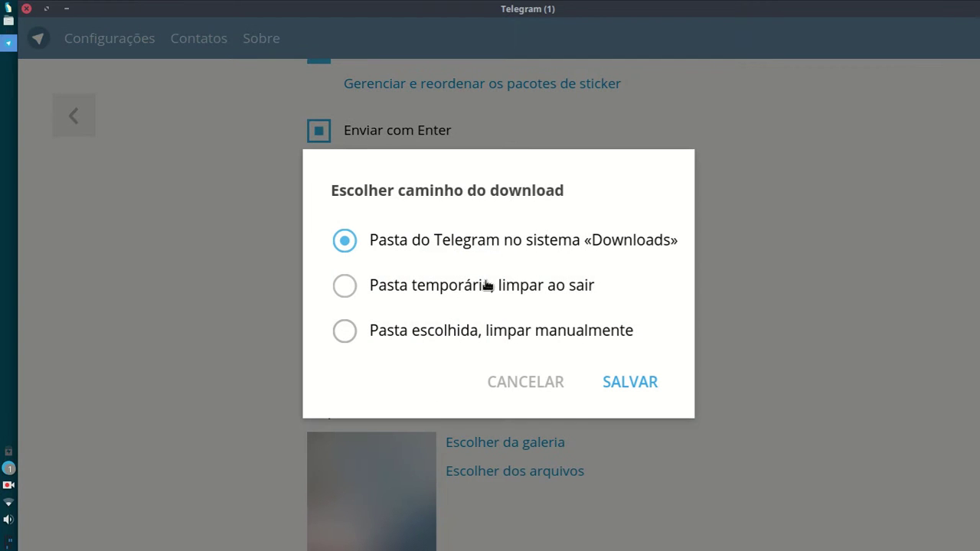
left_click(397, 285)
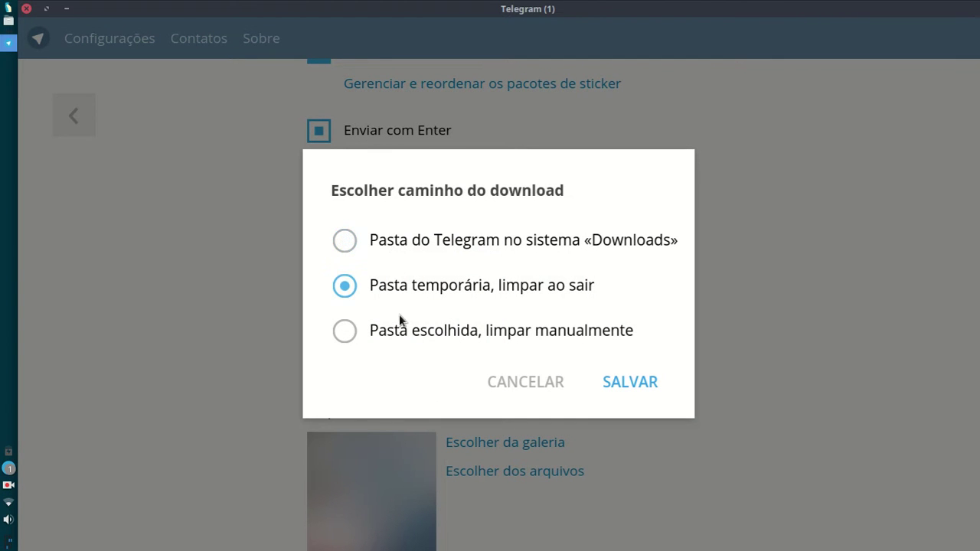
left_click(449, 337)
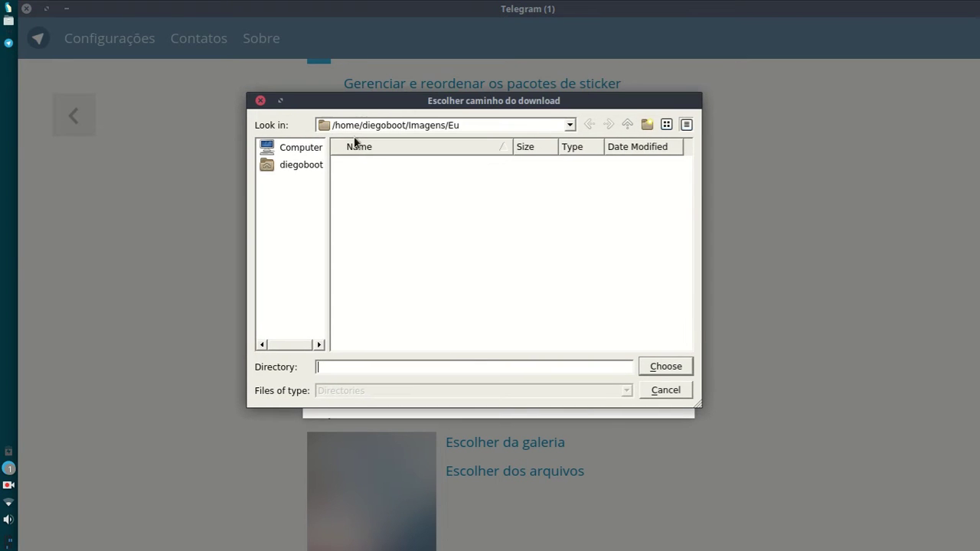
left_click(310, 164)
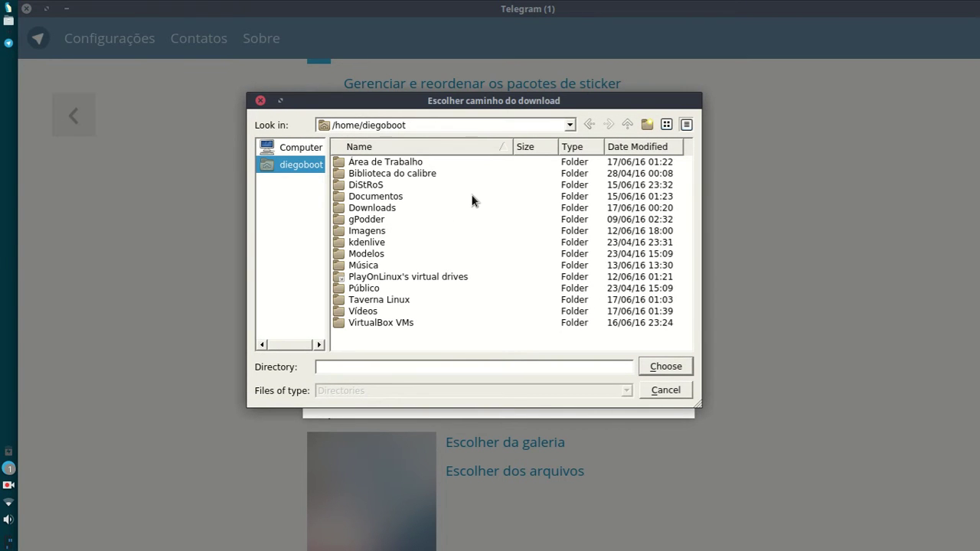
left_click(676, 392)
left_click(465, 244)
left_click(530, 382)
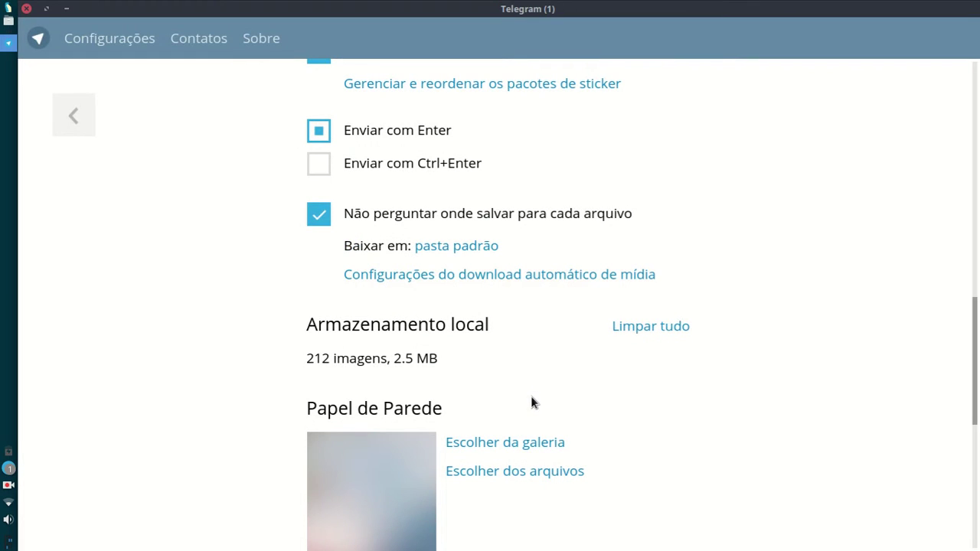
left_click(548, 285)
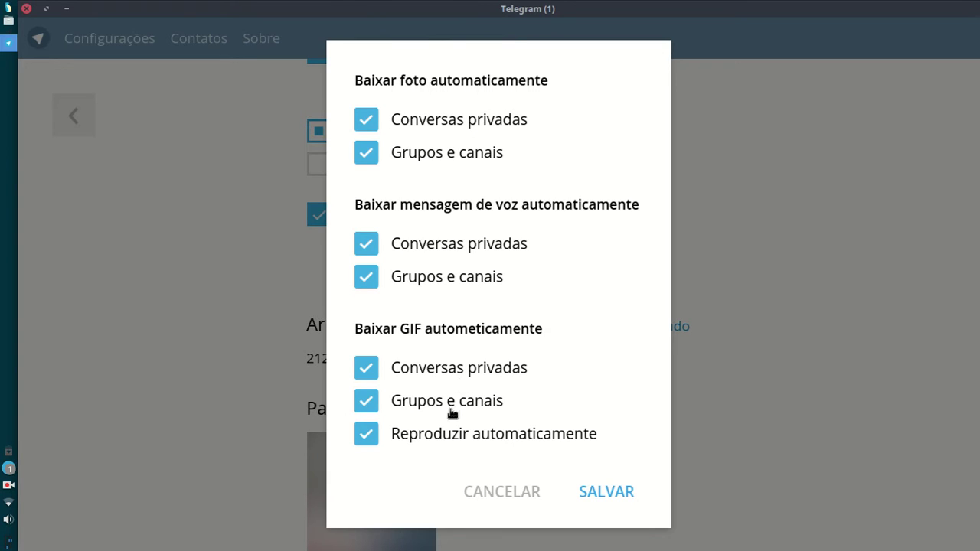
Step: Uncheck Reproduzir automaticamente under Baixar GIF and save the auto-download settings
left_click(364, 437)
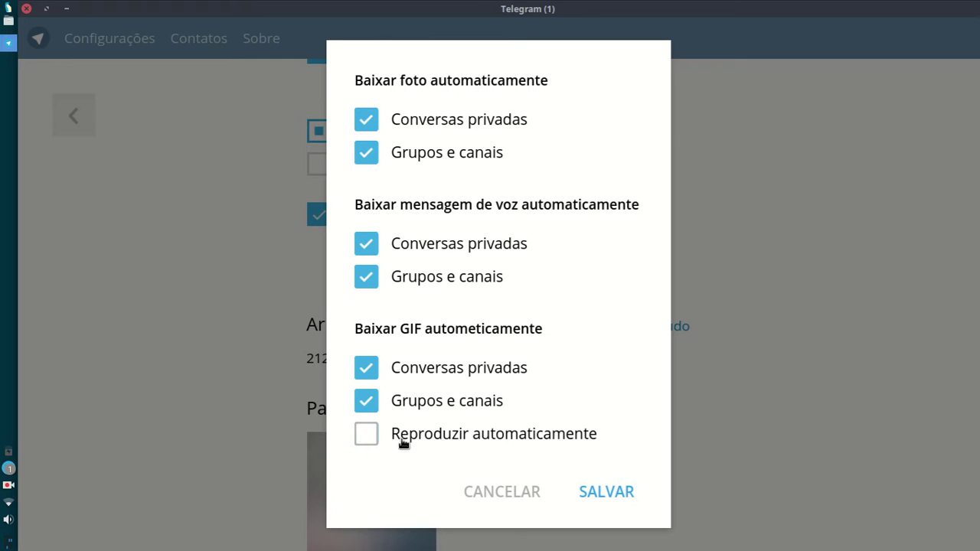
left_click(606, 499)
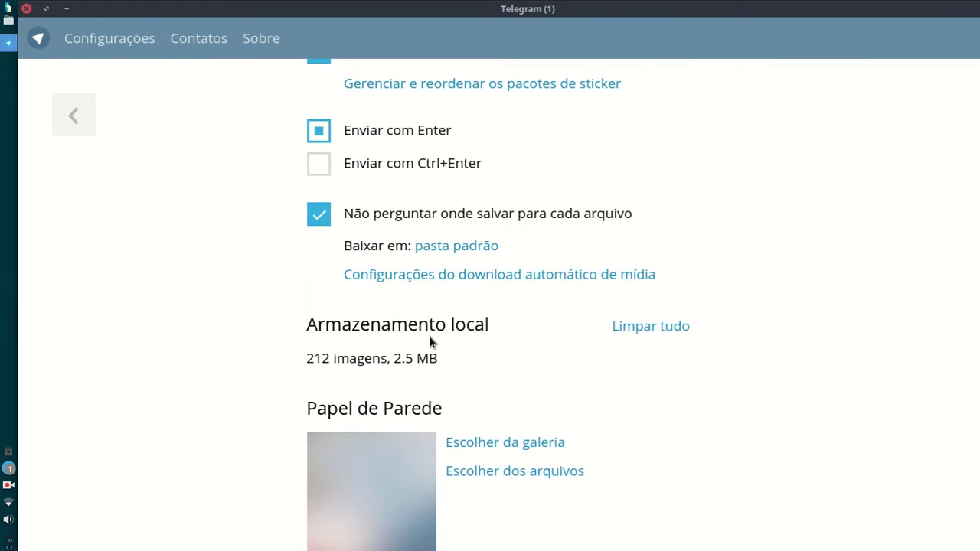
scroll(340, 339, "down", 3)
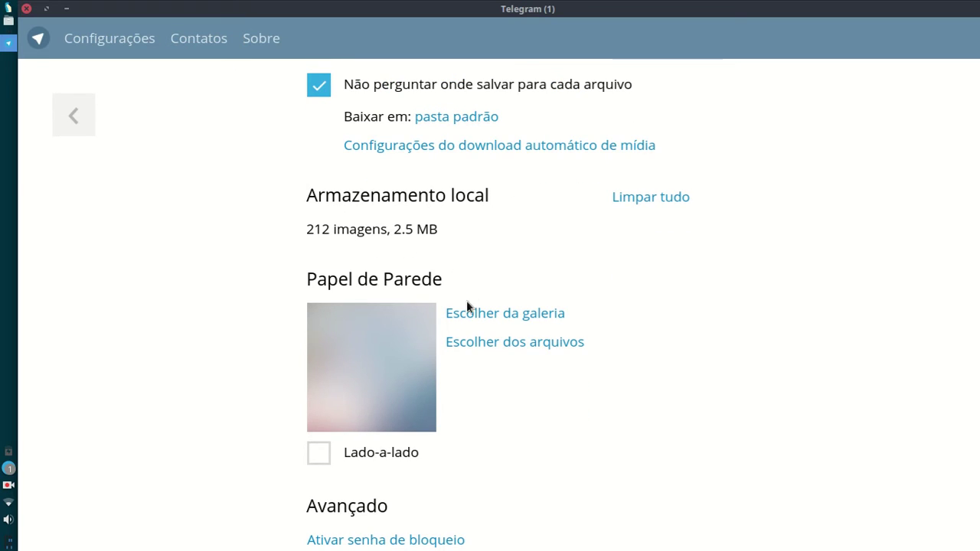
scroll(467, 307, "down", 1)
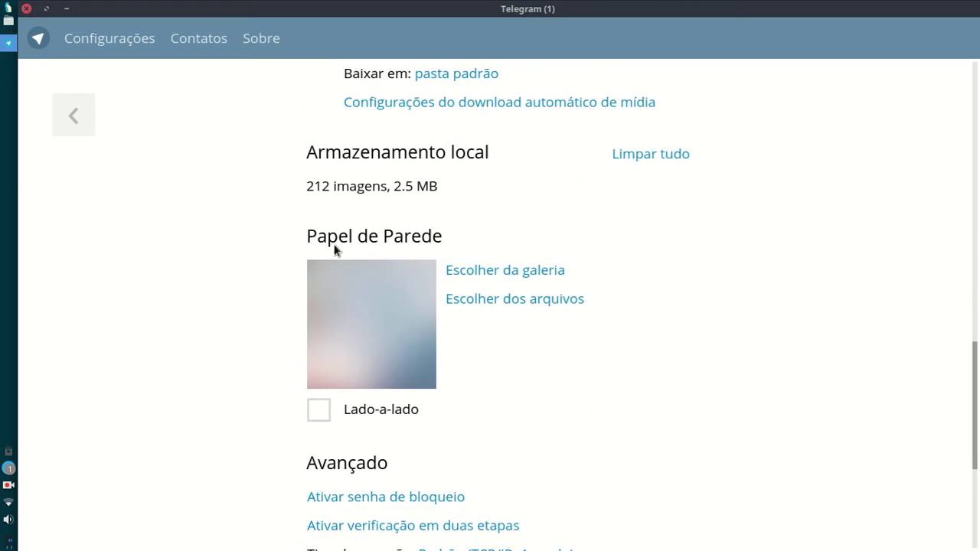
Step: Choose the city skyline image from the wallpaper gallery and view it behind the chats
left_click(487, 273)
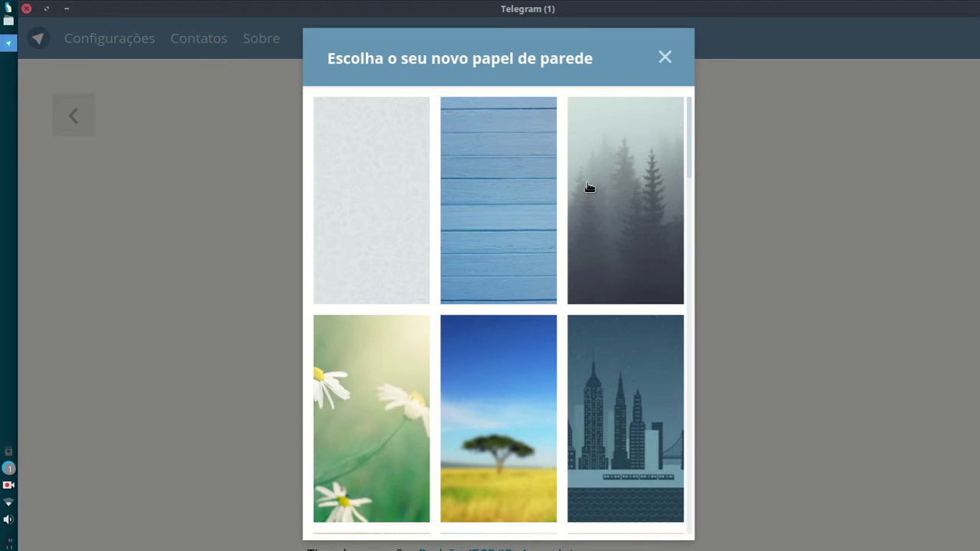
left_click(392, 211)
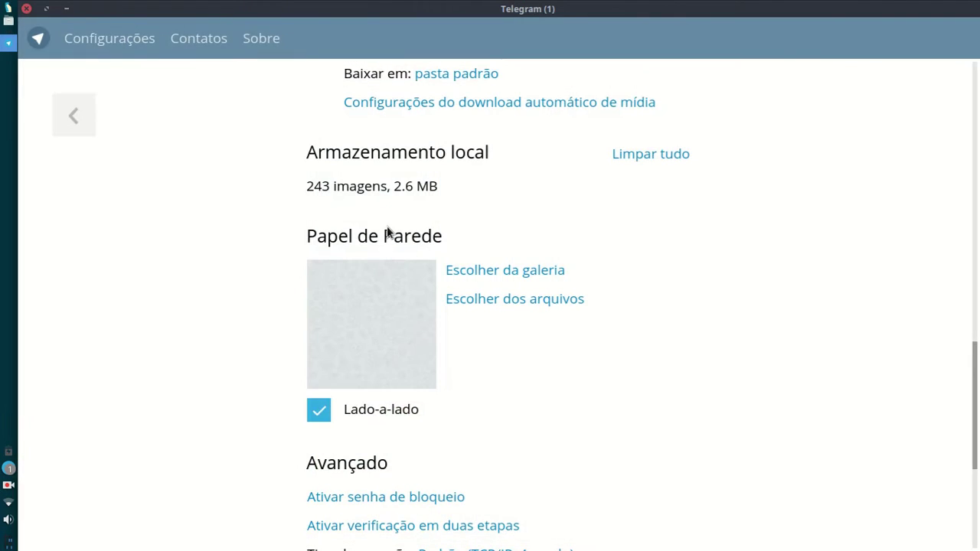
left_click(458, 271)
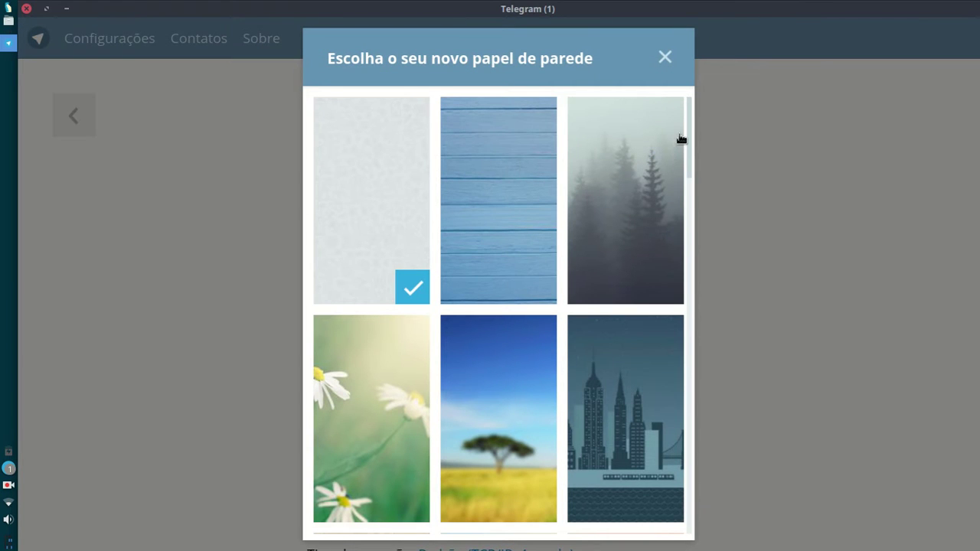
scroll(687, 144, "down", 3)
left_click_drag(689, 176, 685, 150)
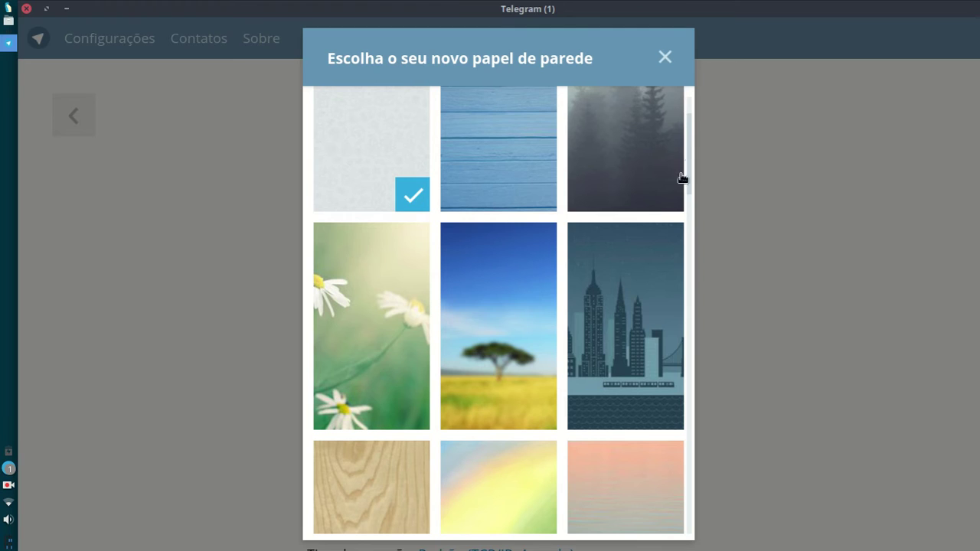
left_click(612, 330)
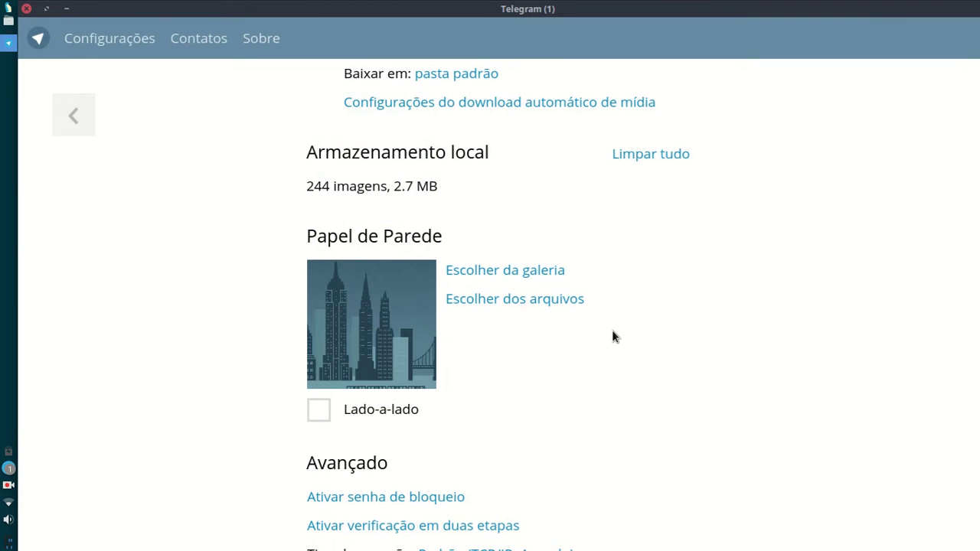
left_click(76, 111)
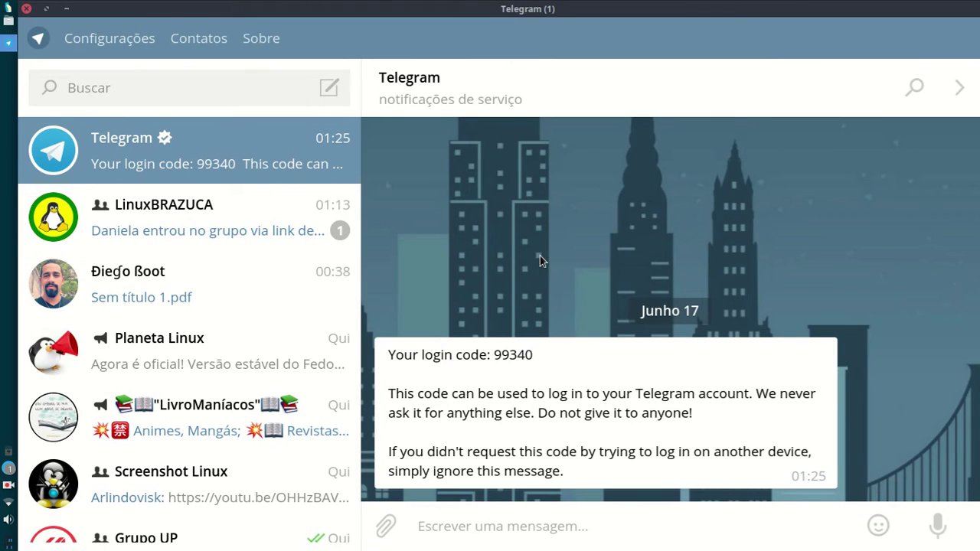
Step: Back in Configurações, toggle Lado-a-lado on and then off so the wallpaper stays untiled
left_click(117, 45)
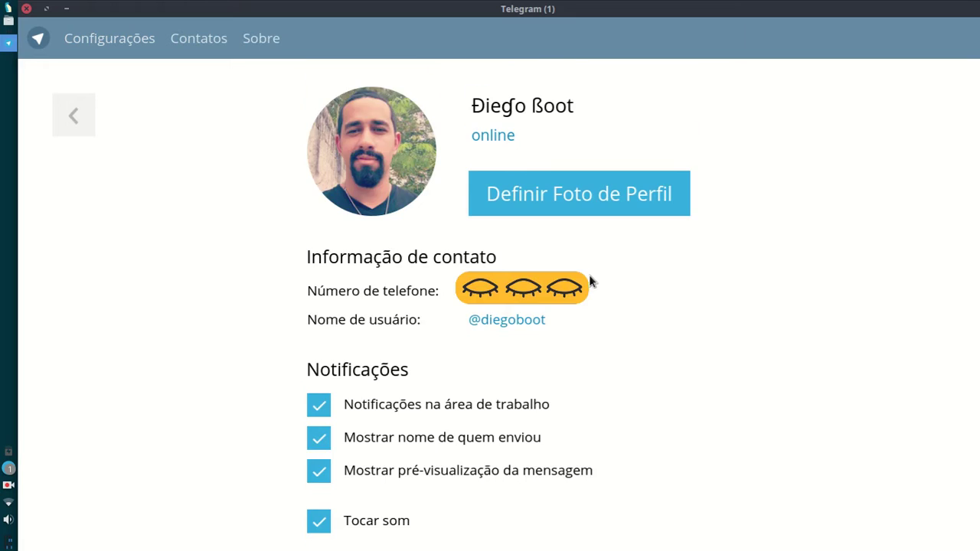
scroll(590, 280, "down", 10)
scroll(588, 285, "down", 5)
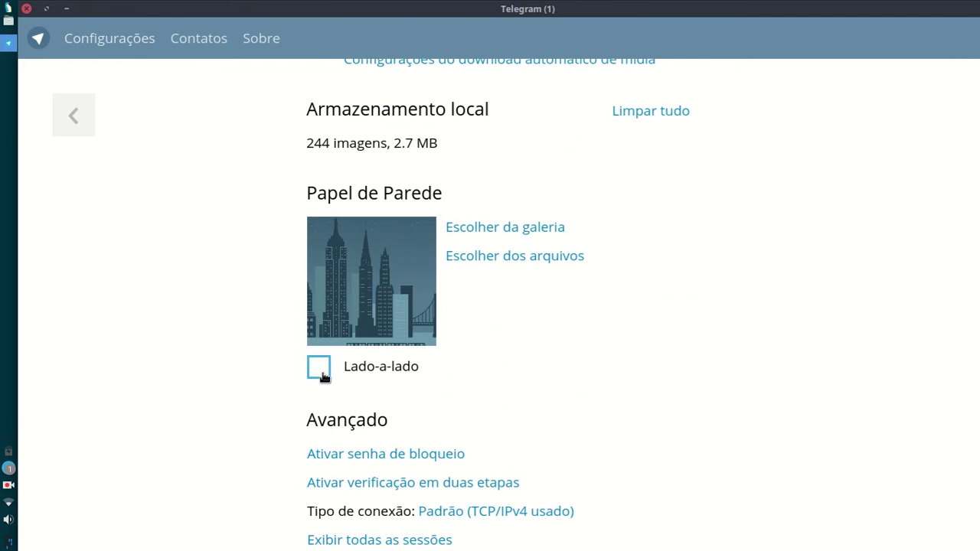
left_click(318, 367)
scroll(385, 368, "down", 2)
left_click(319, 280)
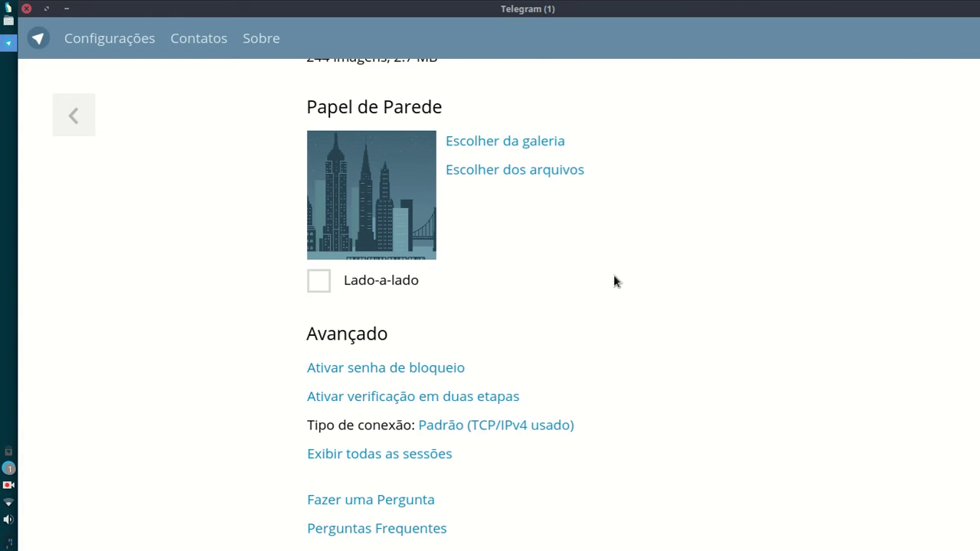
scroll(616, 277, "down", 2)
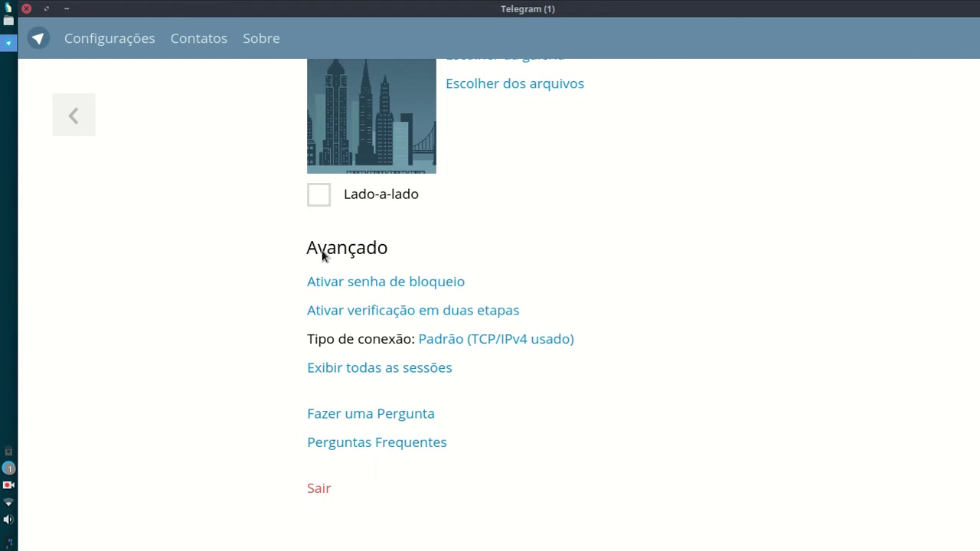
Step: Set a local lock passcode, entered twice in Senha de bloqueio, and choose auto-lock after 5 minutos
left_click(403, 285)
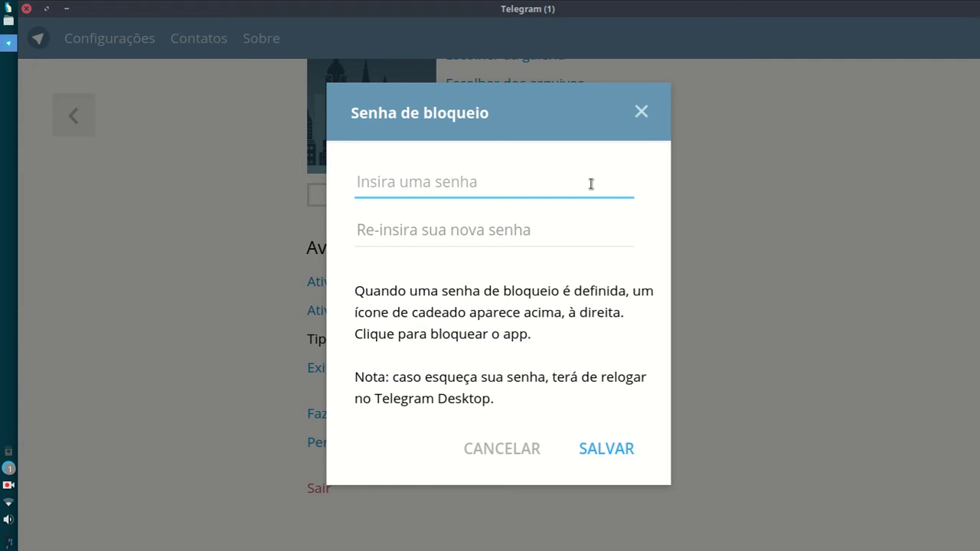
type("123456")
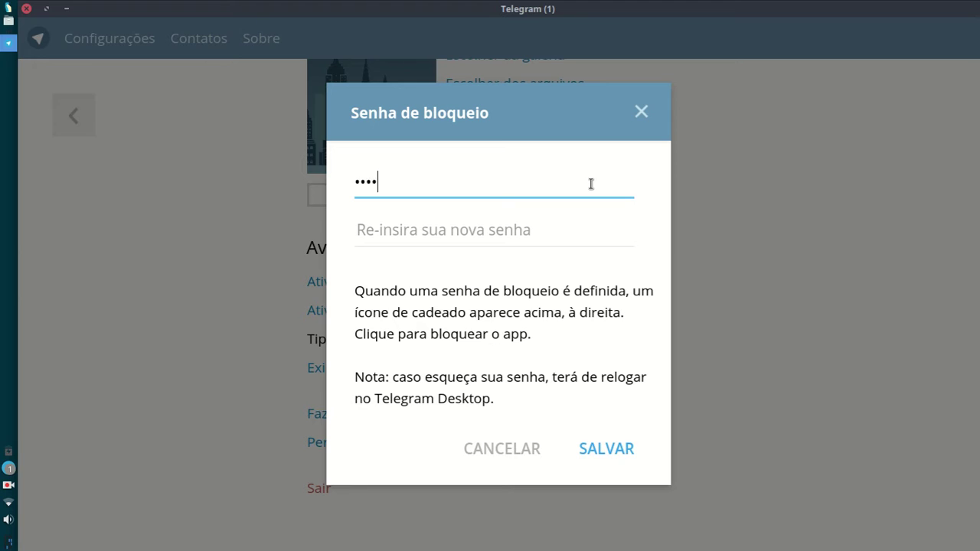
left_click(572, 226)
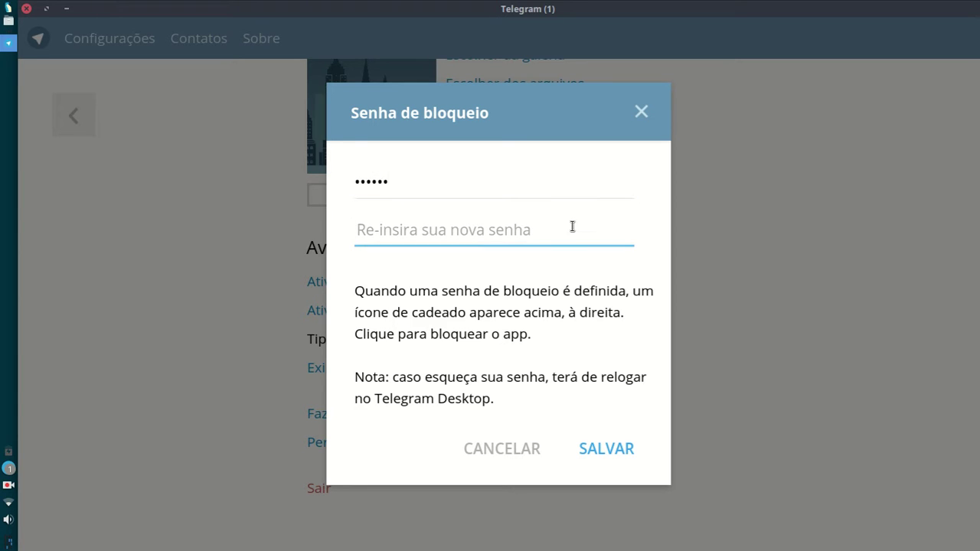
type("123456")
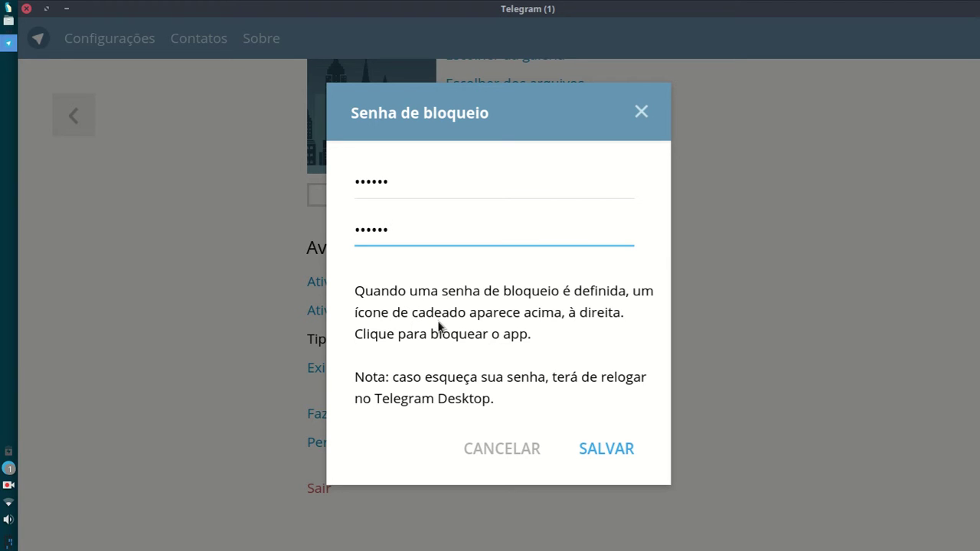
left_click(596, 448)
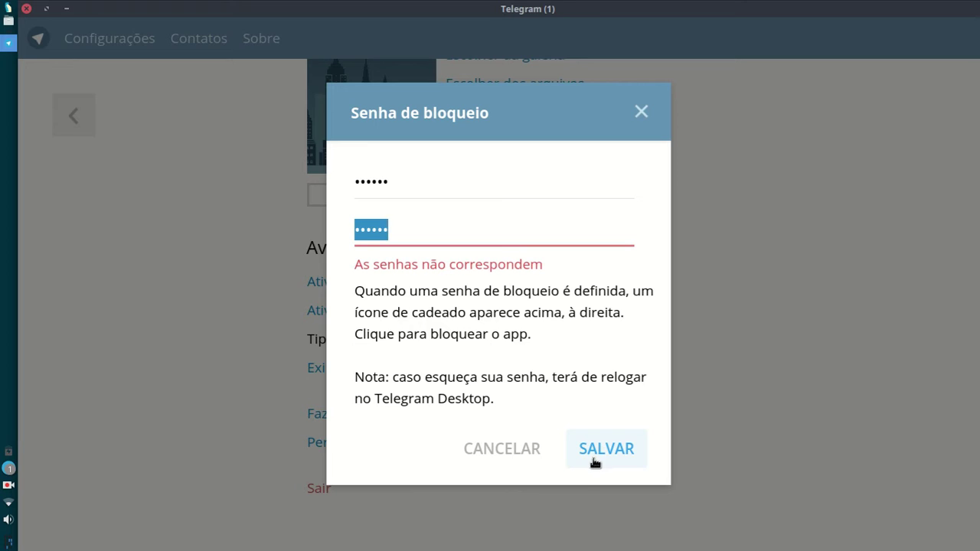
double_click(390, 181)
type("123456")
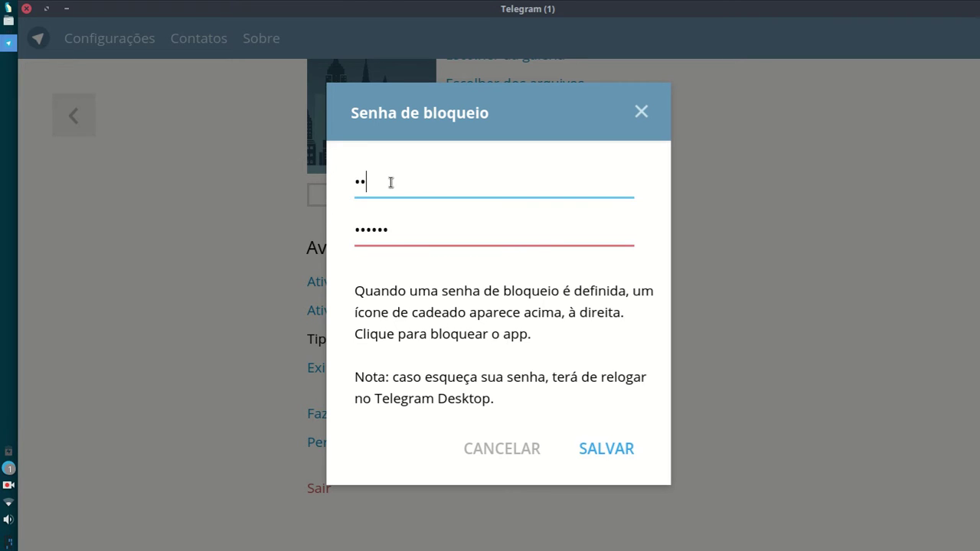
key("Tab")
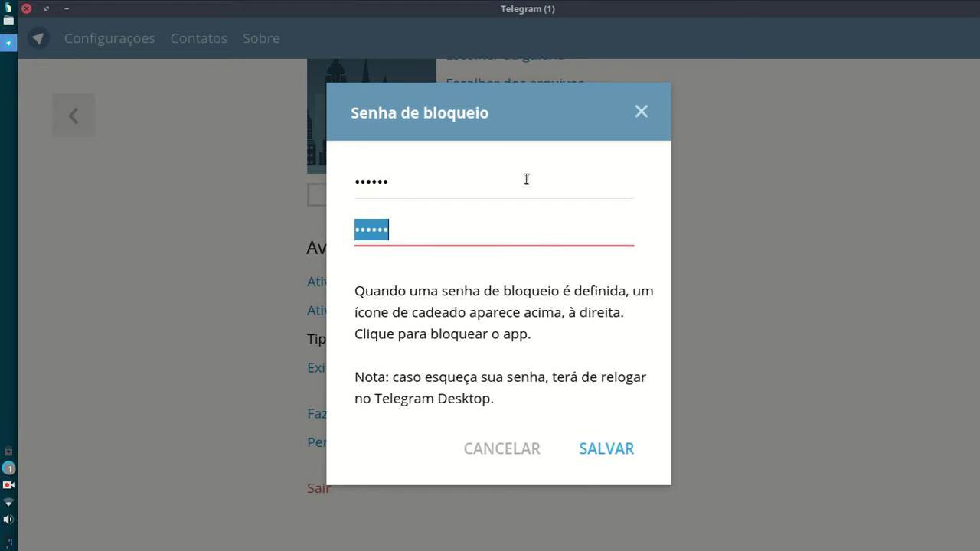
type("123456")
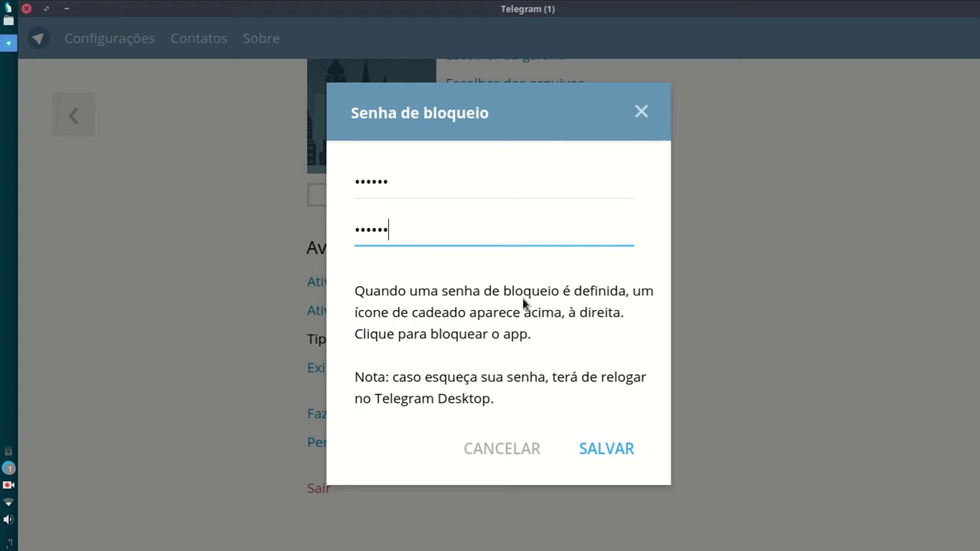
left_click(630, 447)
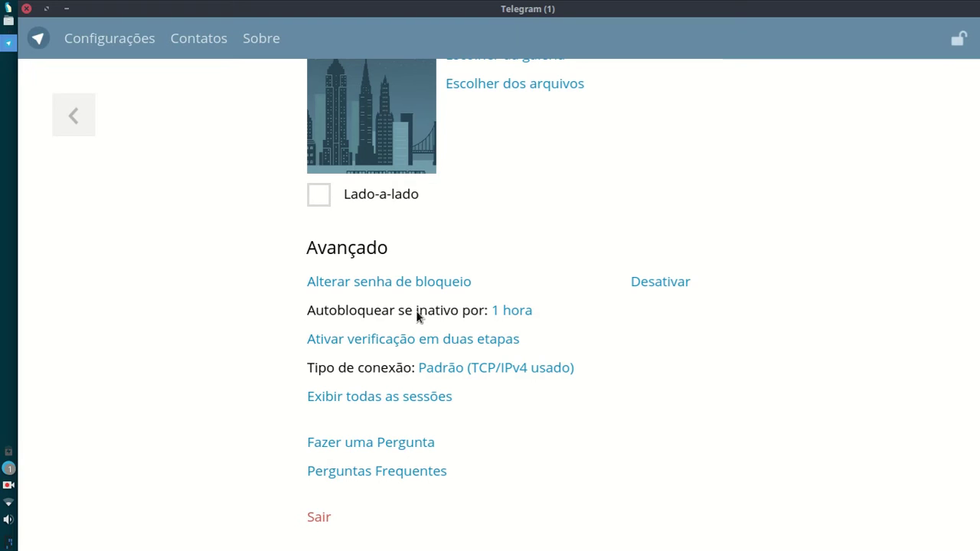
left_click(506, 312)
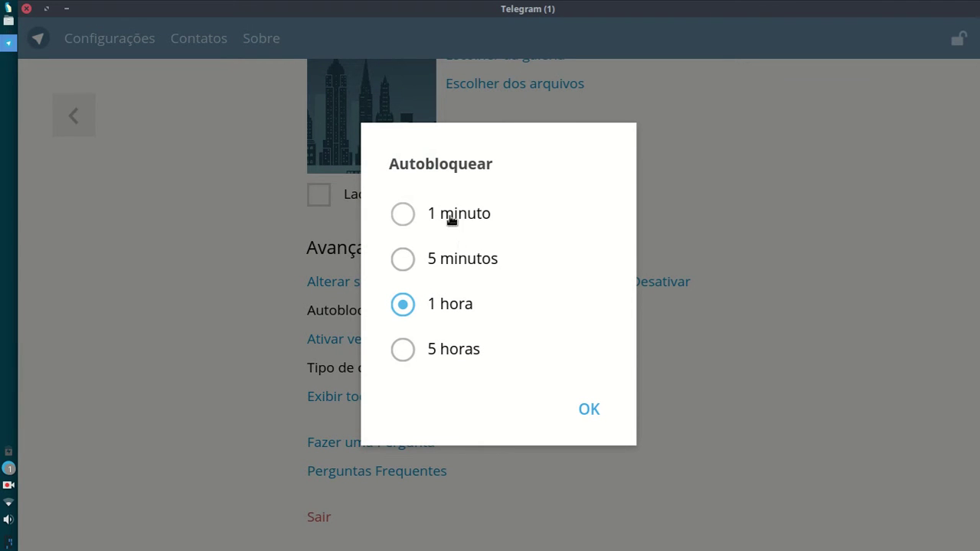
left_click(446, 259)
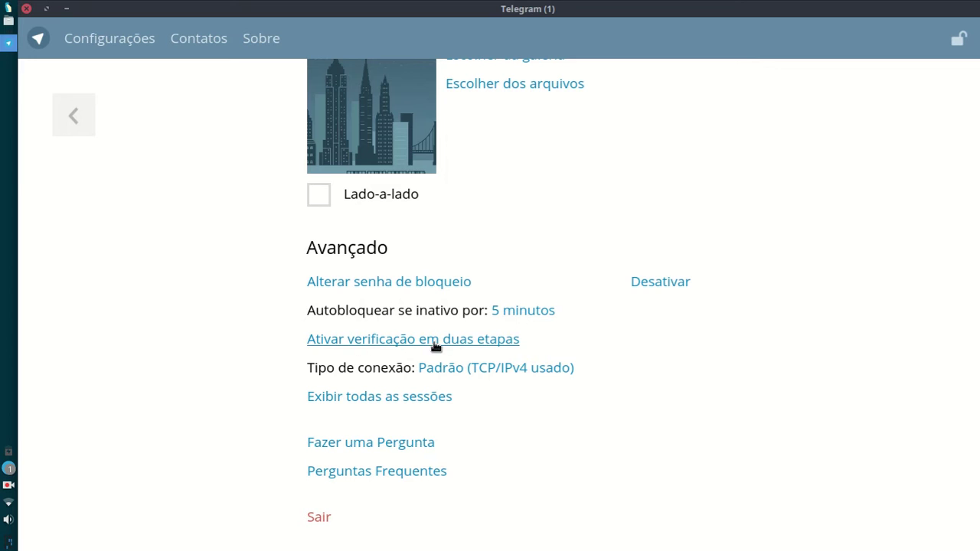
Step: Step through the two-step verification cloud password fields, cancel unsaved, go back to chats and close Telegram
left_click(480, 341)
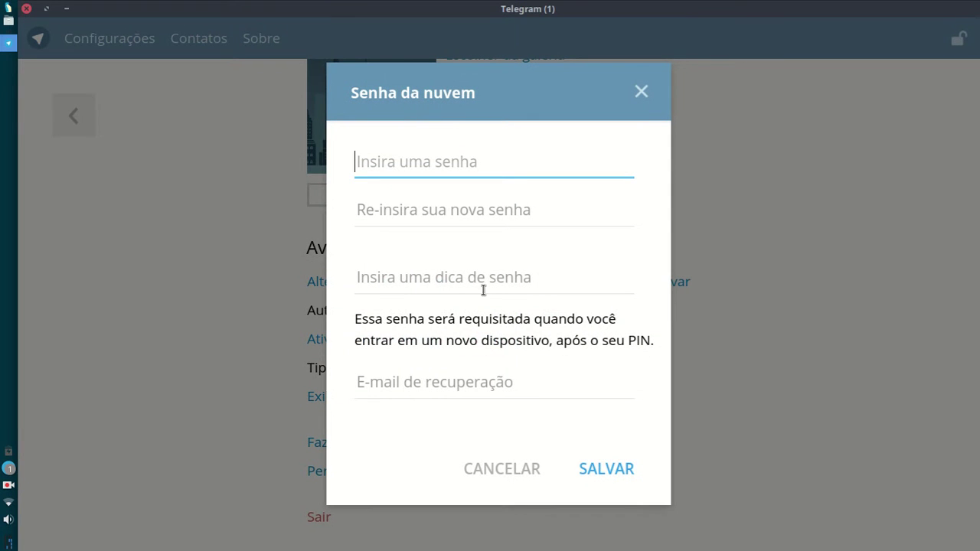
left_click(498, 217)
left_click(490, 280)
left_click(474, 389)
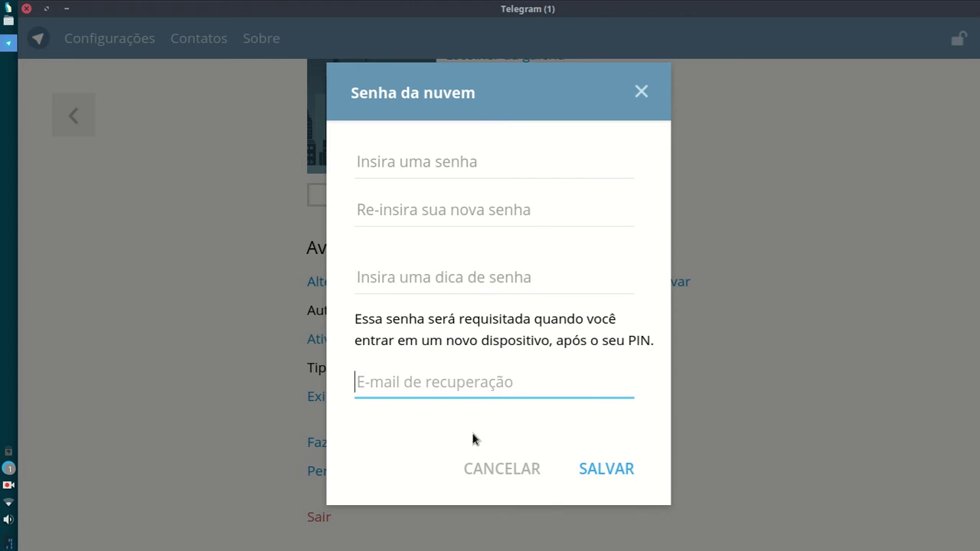
left_click(527, 470)
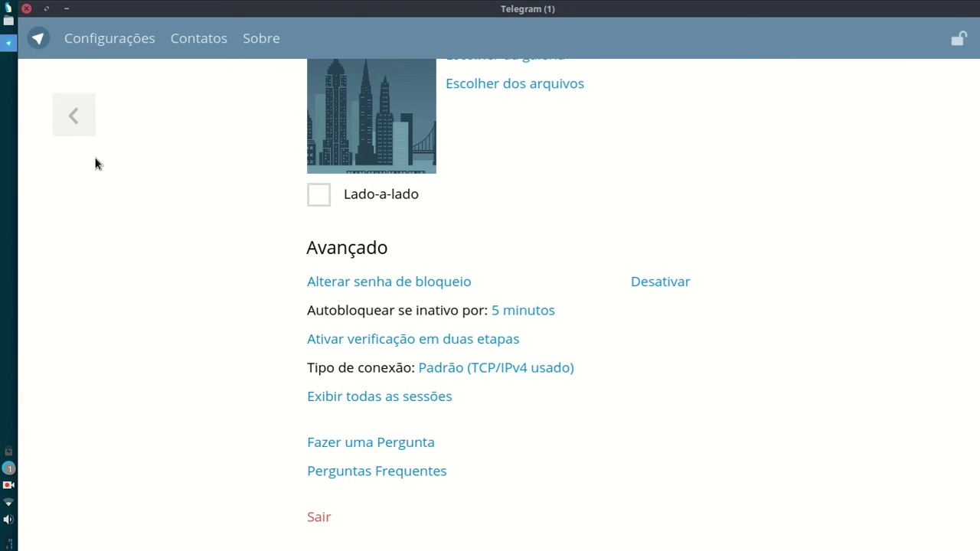
left_click(72, 131)
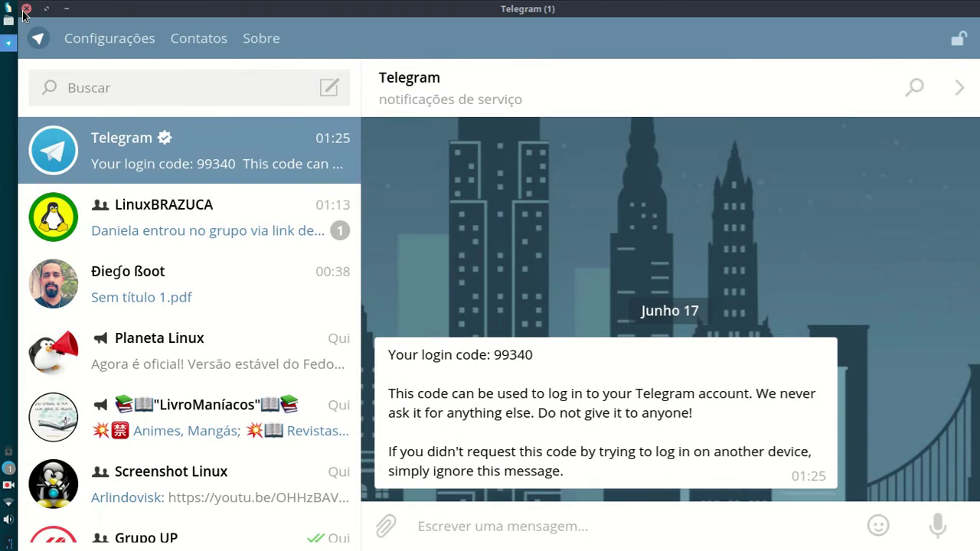
left_click(26, 9)
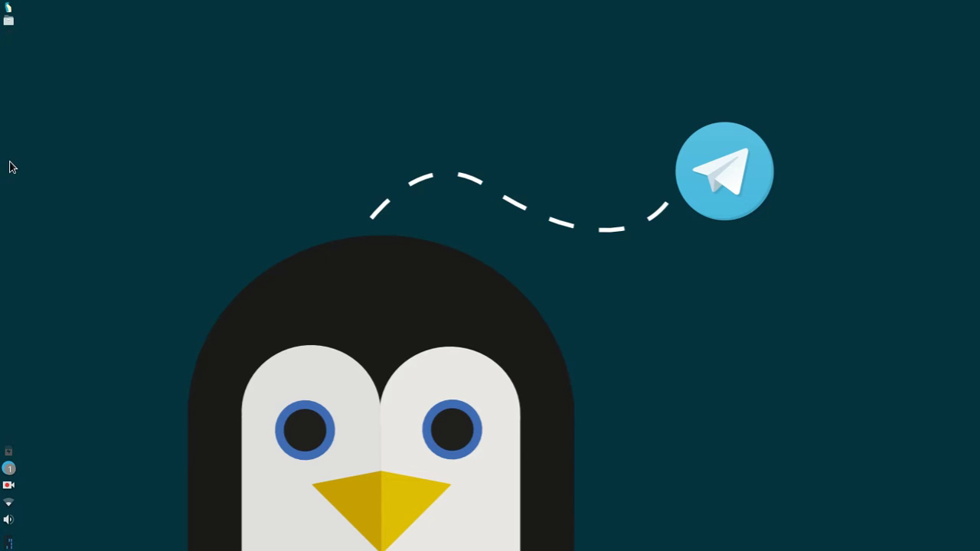
Step: Relaunch Telegram Desktop from the Whisker Menu's Internet category and lock it behind the passcode
left_click(8, 8)
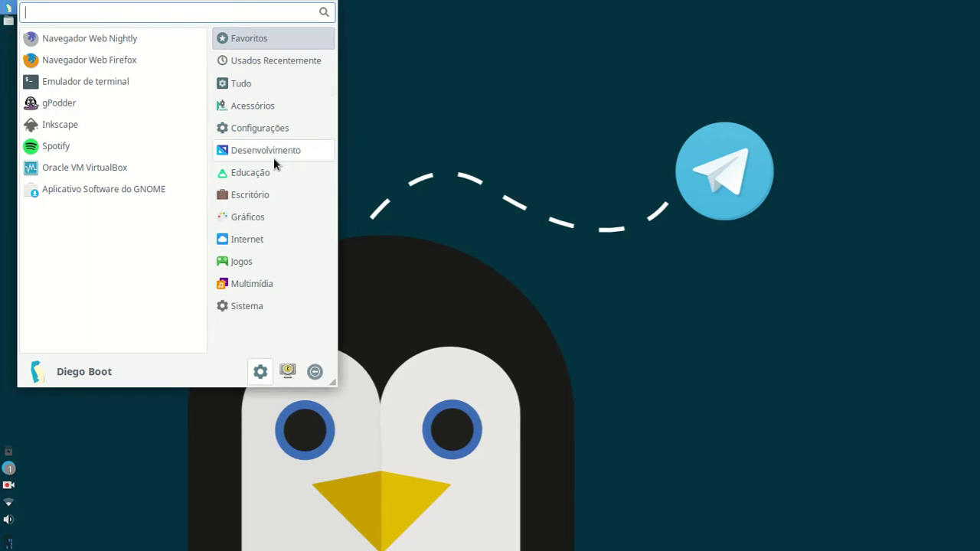
left_click(282, 239)
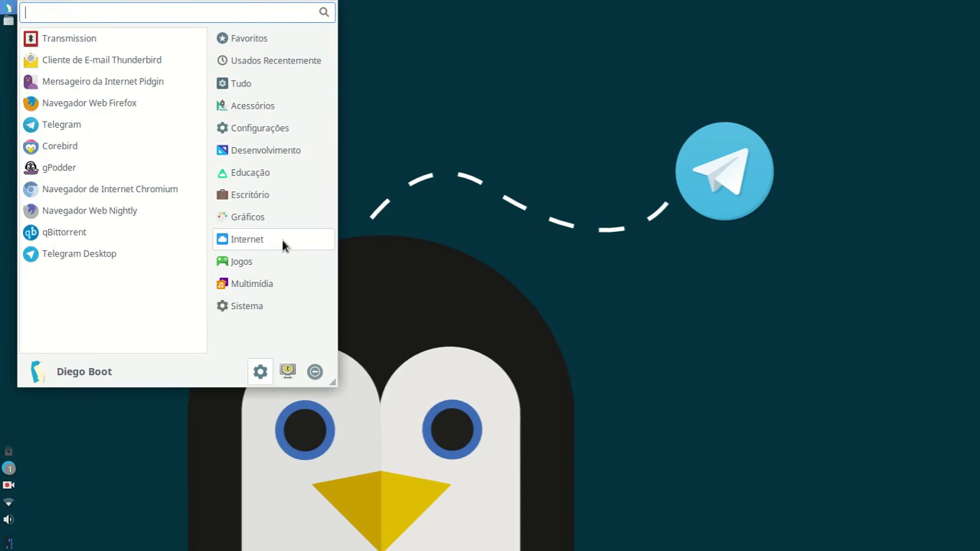
left_click(170, 252)
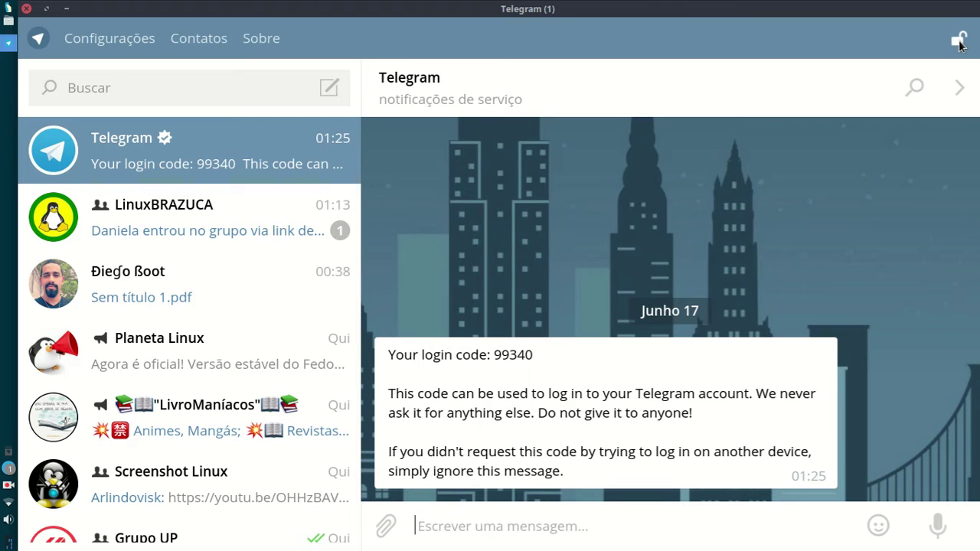
left_click(959, 40)
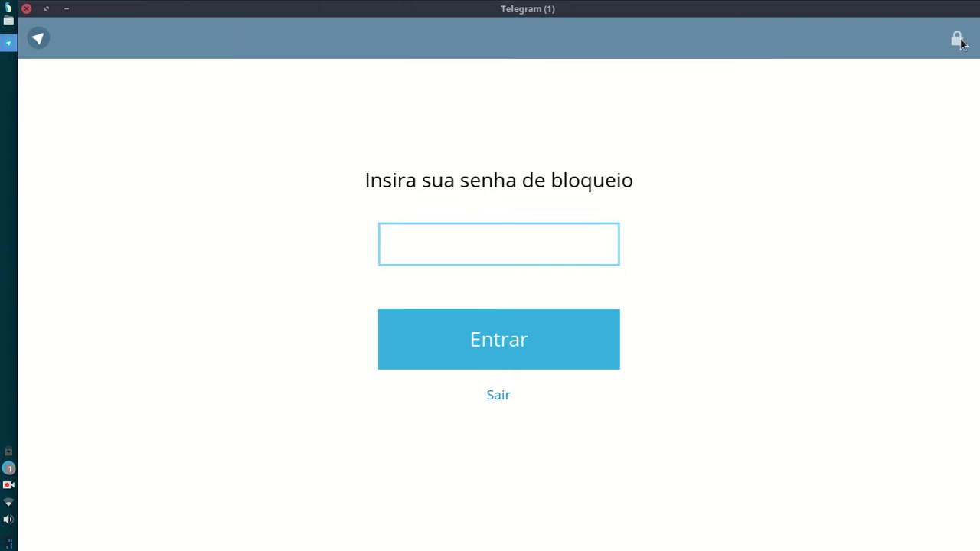
Step: Unlock Telegram with the local passcode and open Configurações
type("••")
left_click(532, 364)
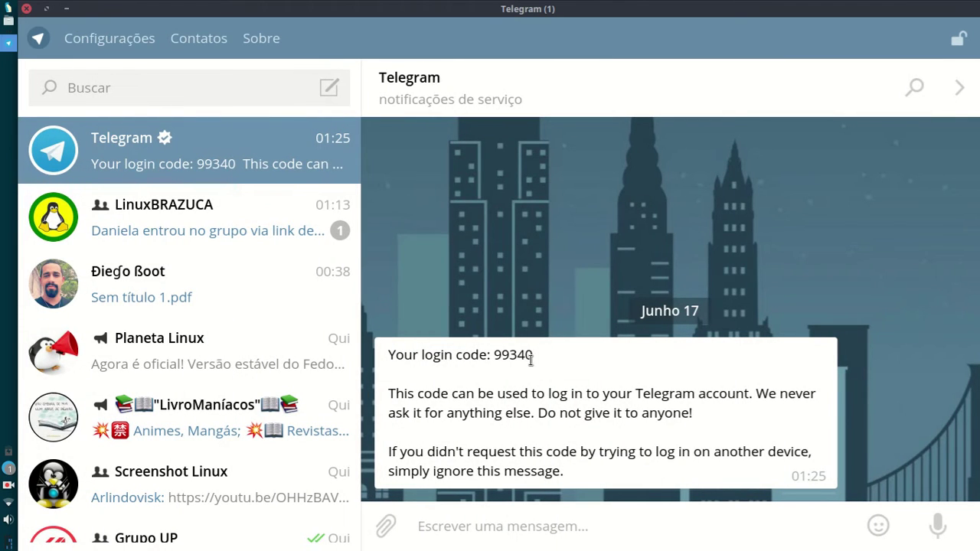
left_click(132, 37)
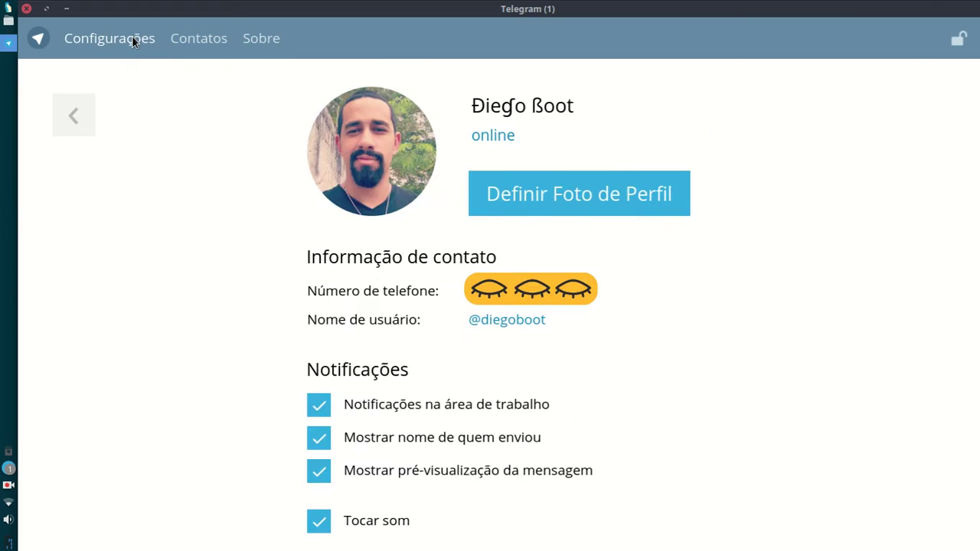
Step: From the Avançado settings, lock the app again and unlock it with the passcode
scroll(449, 394, "down", 15)
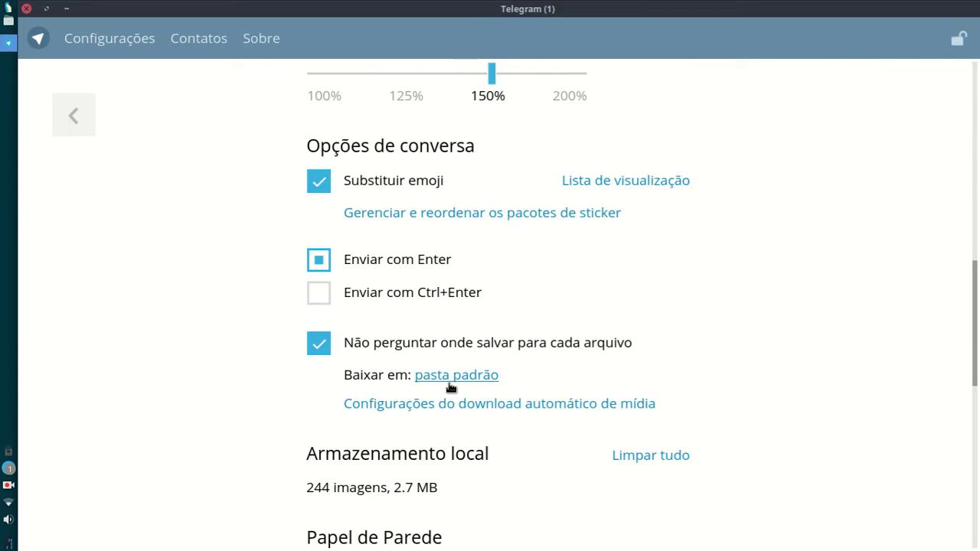
scroll(450, 387, "down", 3)
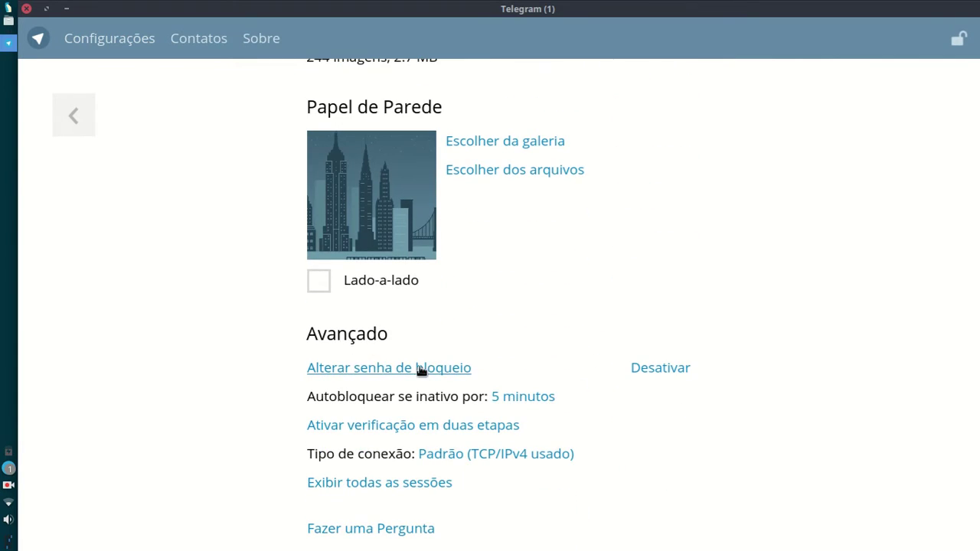
scroll(604, 388, "down", 1)
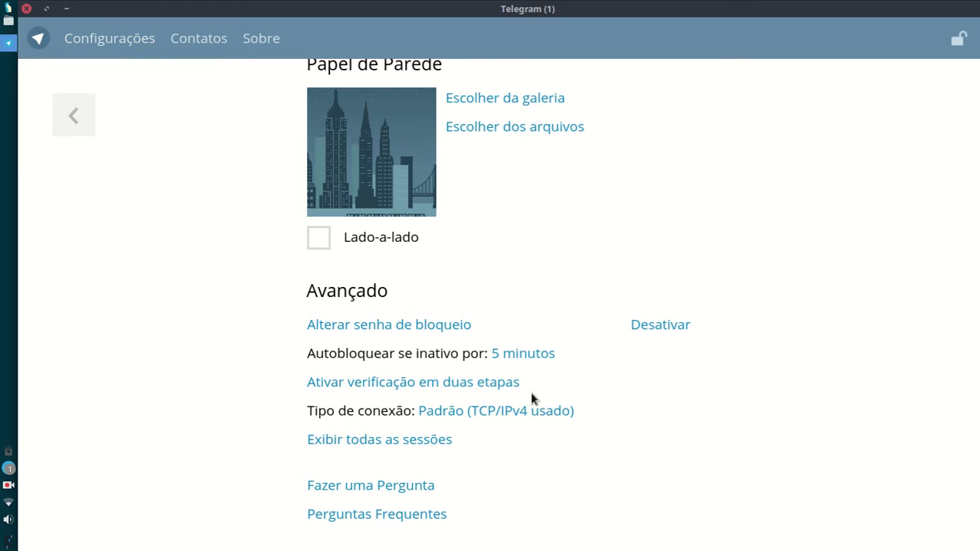
left_click(957, 40)
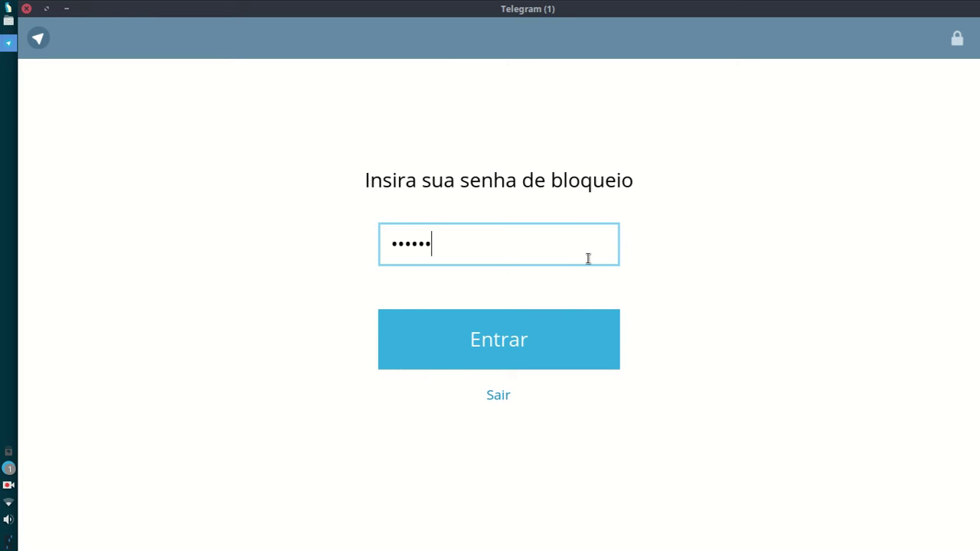
left_click(565, 327)
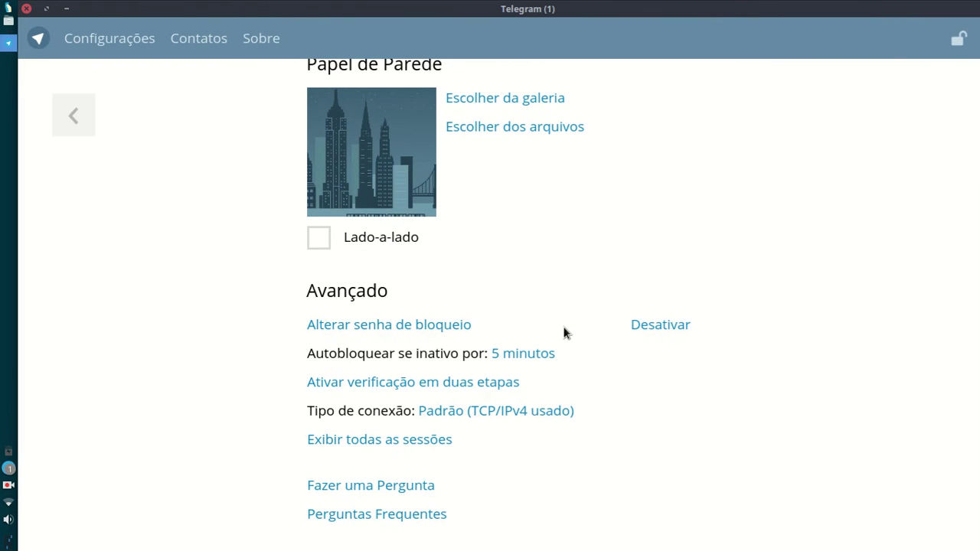
Step: Remove the local lock passcode by entering the current passcode and confirming REMOVER
left_click(655, 331)
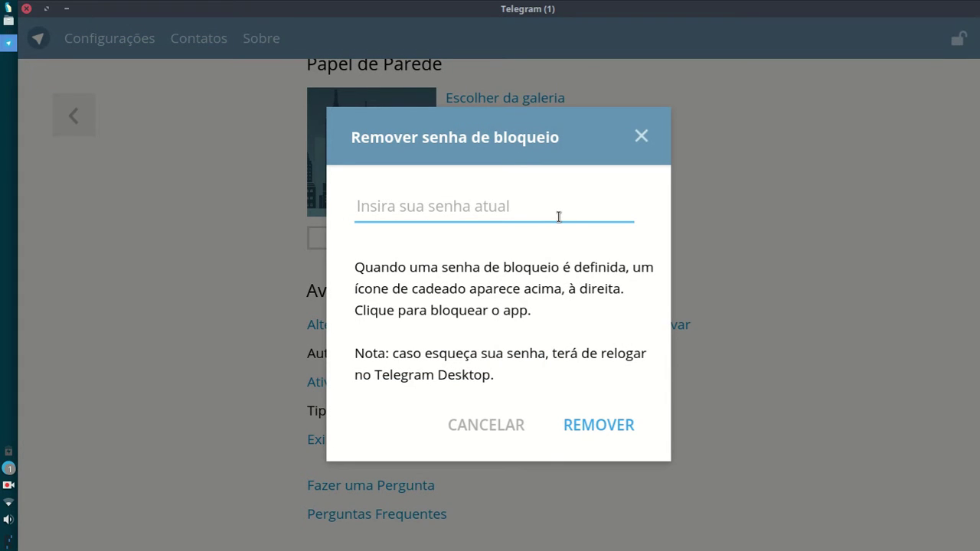
type("••••••")
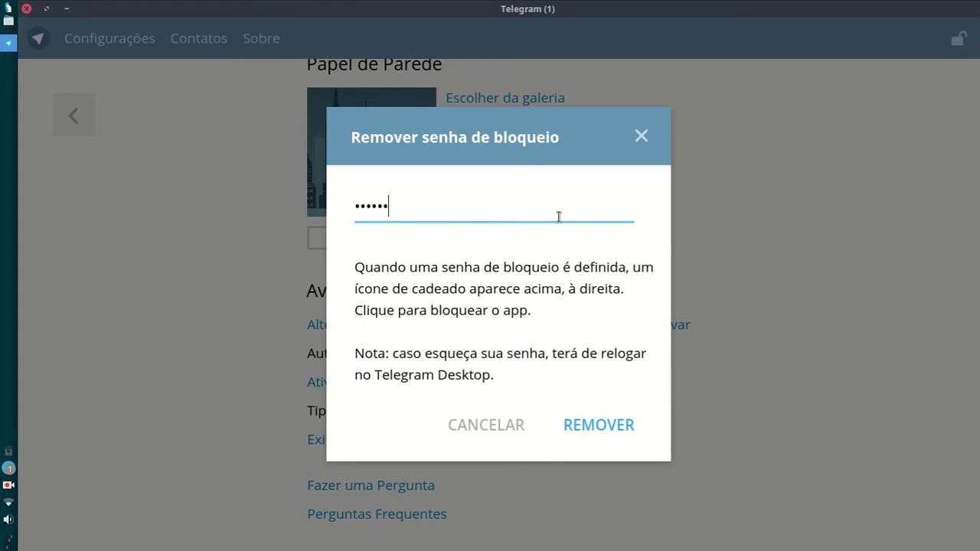
left_click(609, 420)
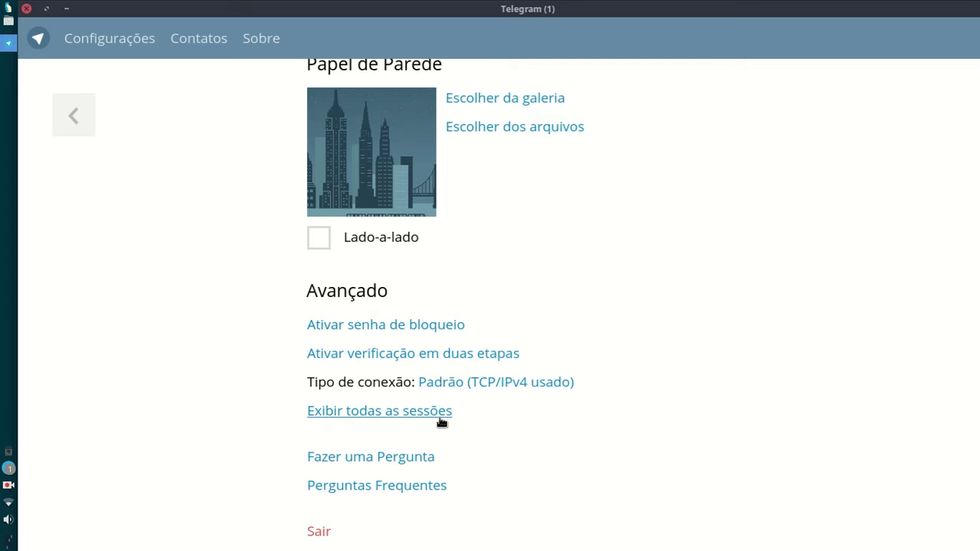
Step: Try the HTTP and socks5 proxy options, then save the automatic connection type with IPv6 on
left_click(567, 387)
left_click(498, 256)
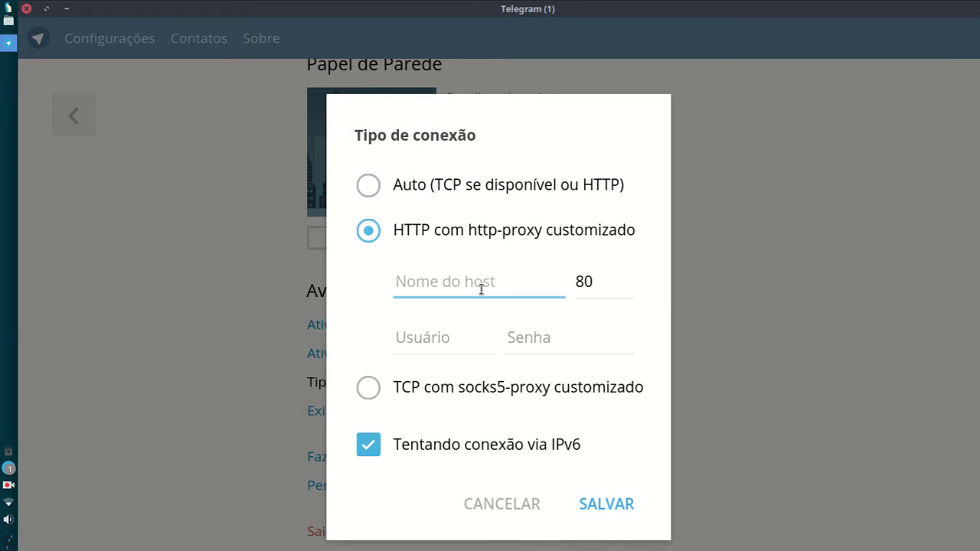
left_click(481, 389)
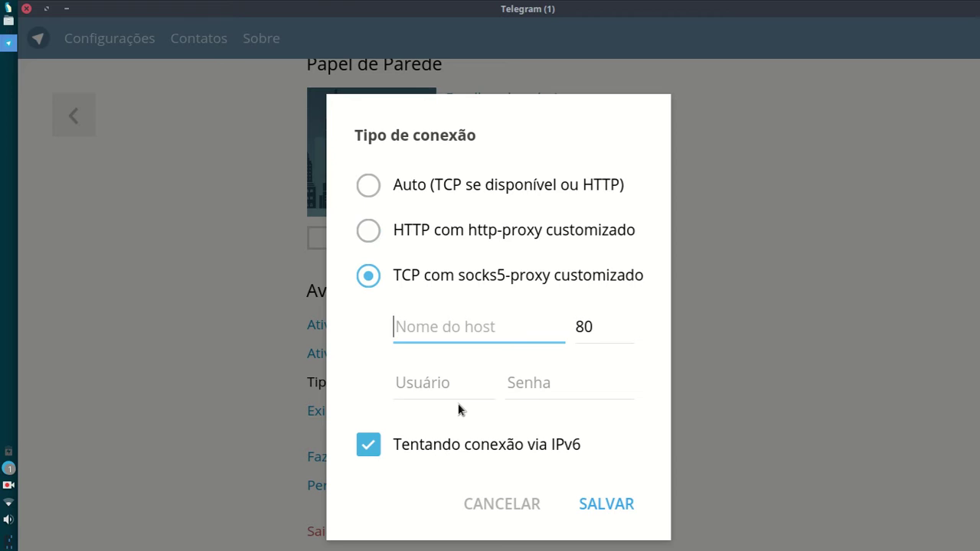
left_click(368, 446)
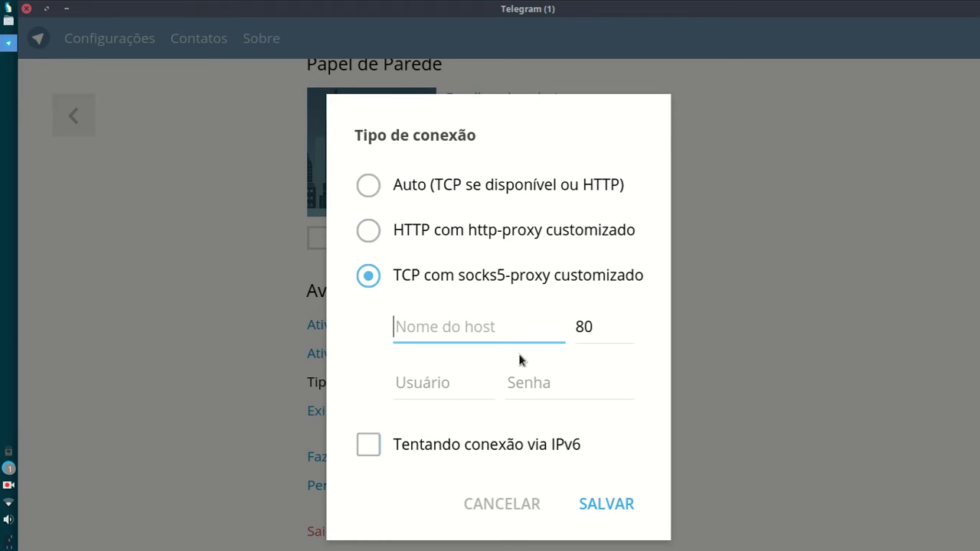
left_click(520, 186)
left_click(367, 335)
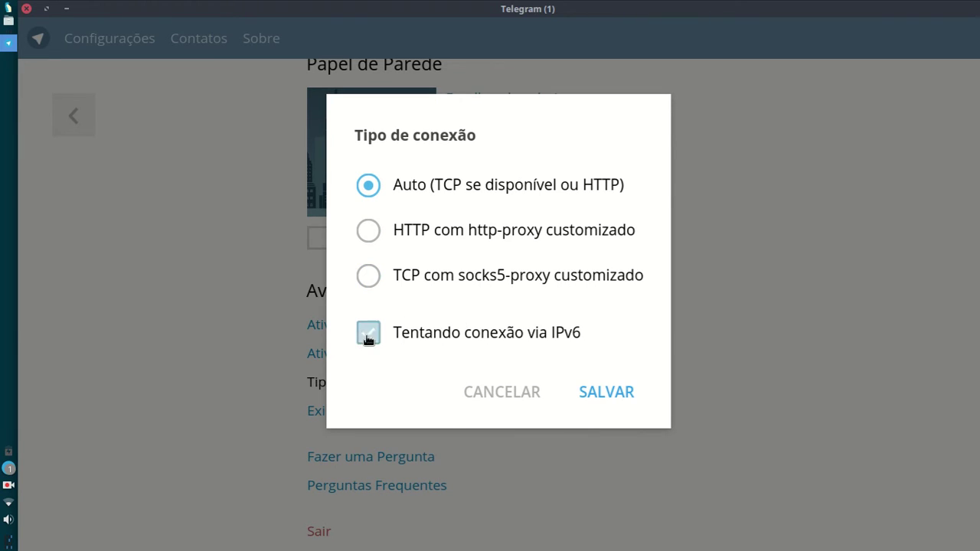
left_click(623, 399)
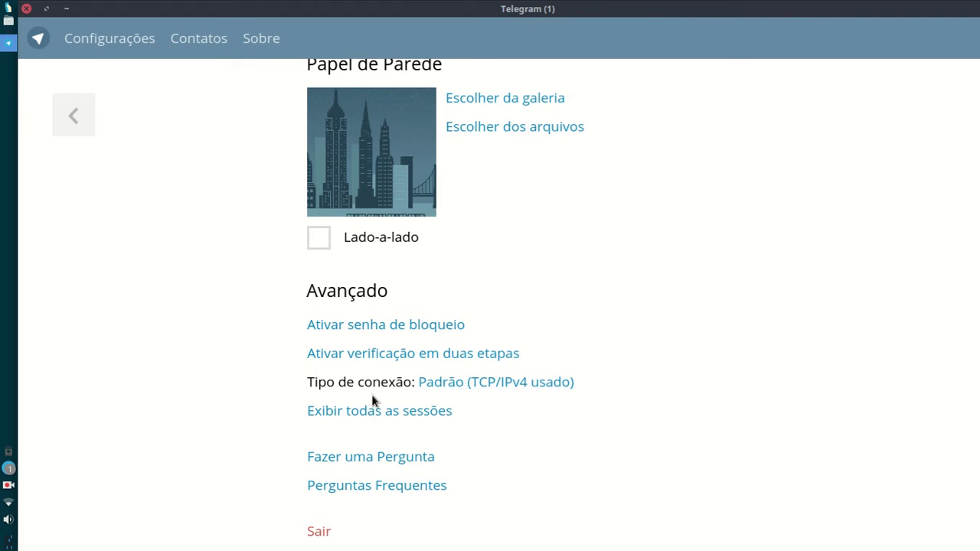
Step: Open the active sessions list and end the Windows Phone and Firefox on Linux sessions
left_click(440, 413)
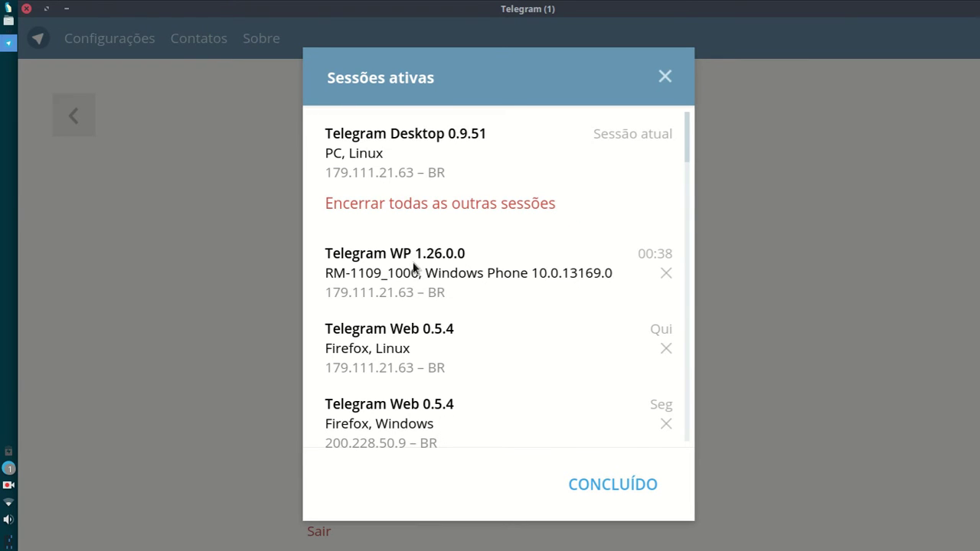
scroll(414, 276, "down", 6)
scroll(414, 299, "down", 5)
left_click_drag(685, 221, 689, 146)
left_click(666, 273)
left_click(601, 317)
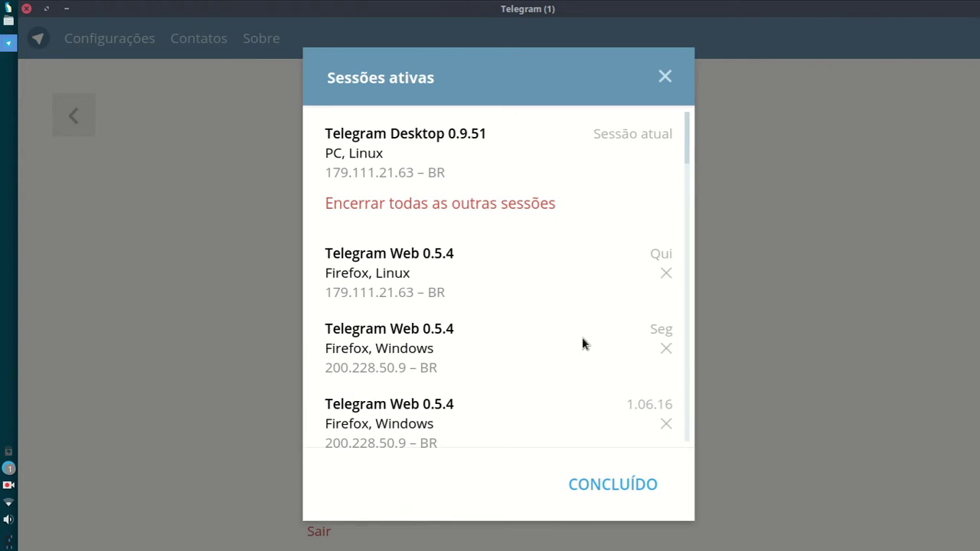
left_click(666, 273)
left_click(611, 328)
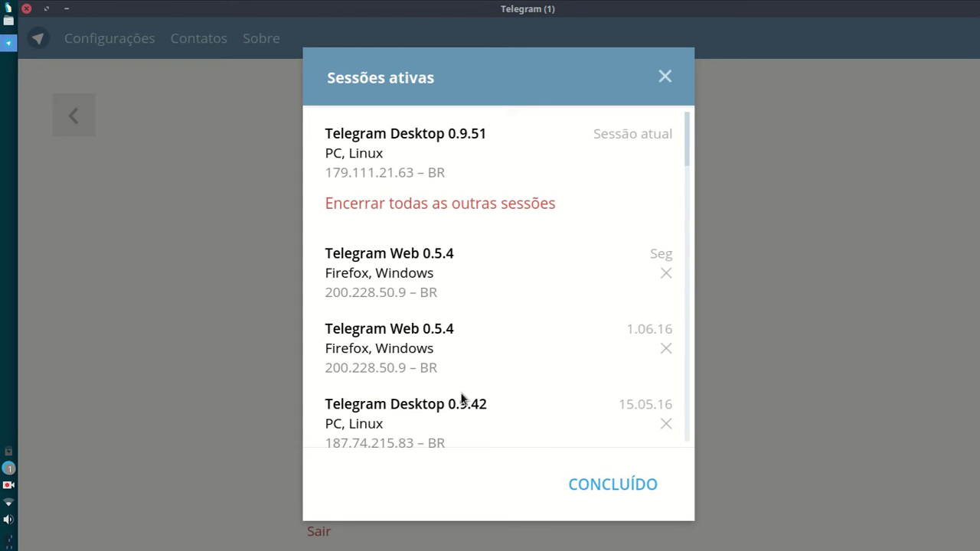
Step: End all remaining other sessions at once and close the sessions list
left_click(473, 206)
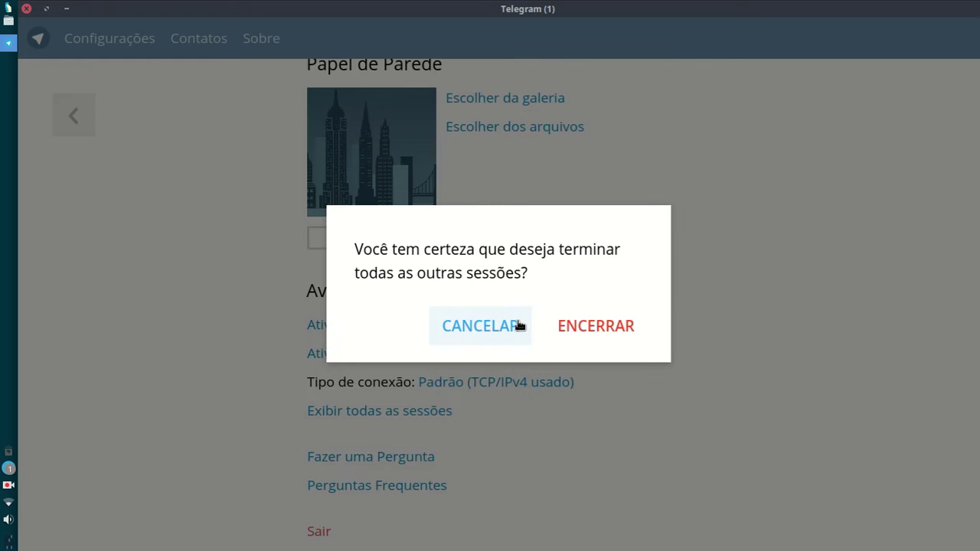
left_click(628, 326)
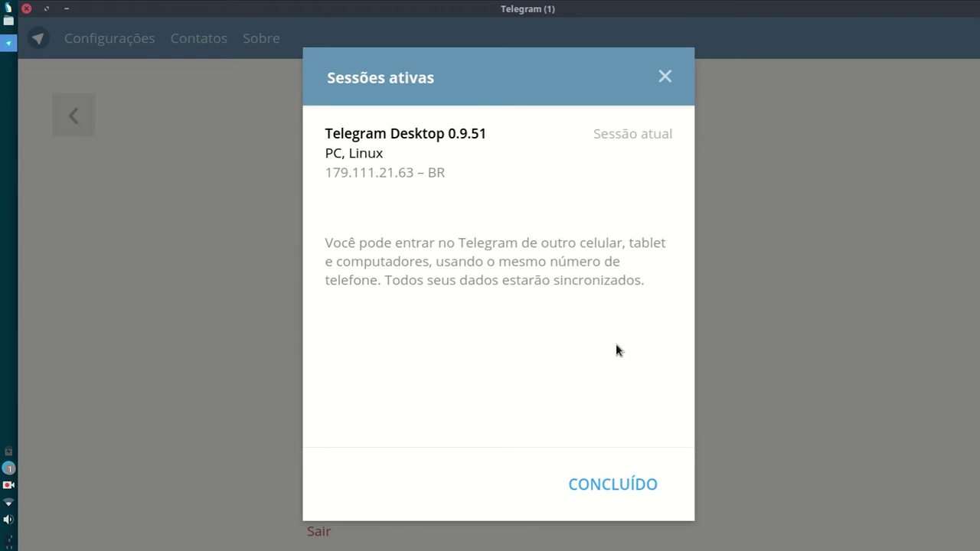
left_click(645, 475)
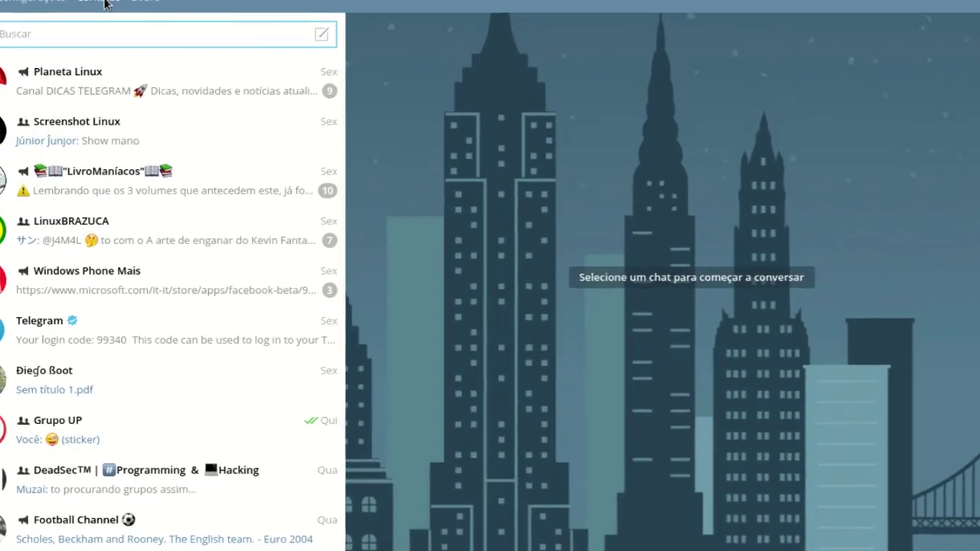
Step: Open Contatos and search it for four partial names, clearing the Buscar field after each
left_click(140, 31)
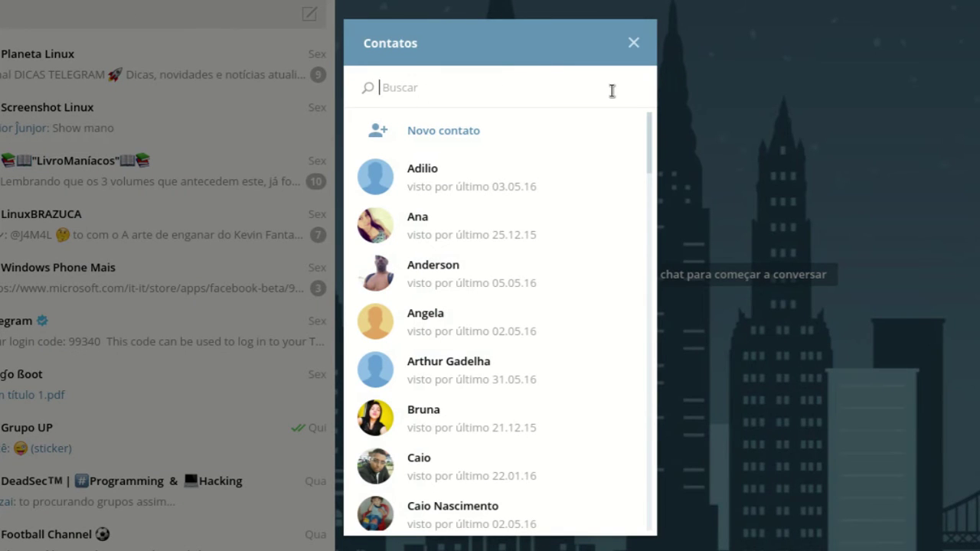
type("jac")
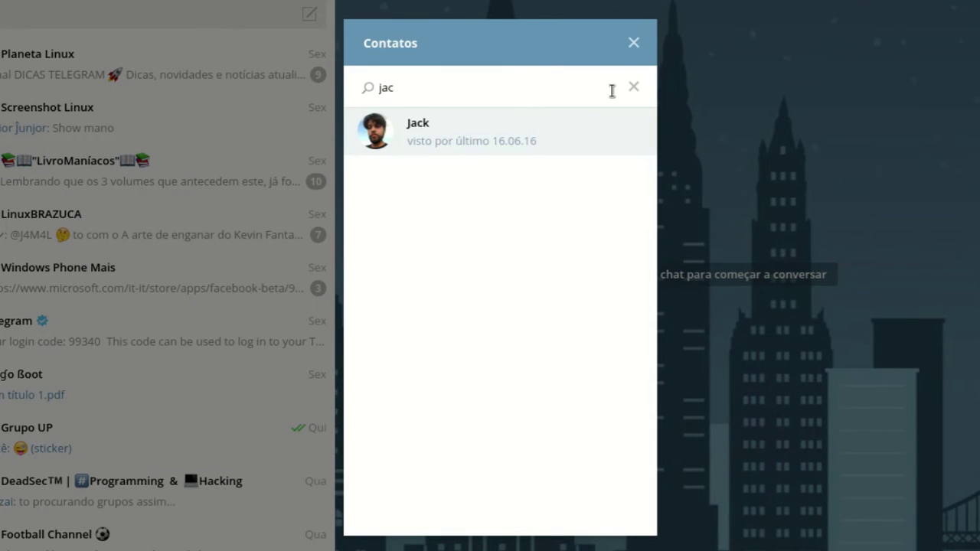
key("BackSpace")
key("BackSpace")
key("BackSpace")
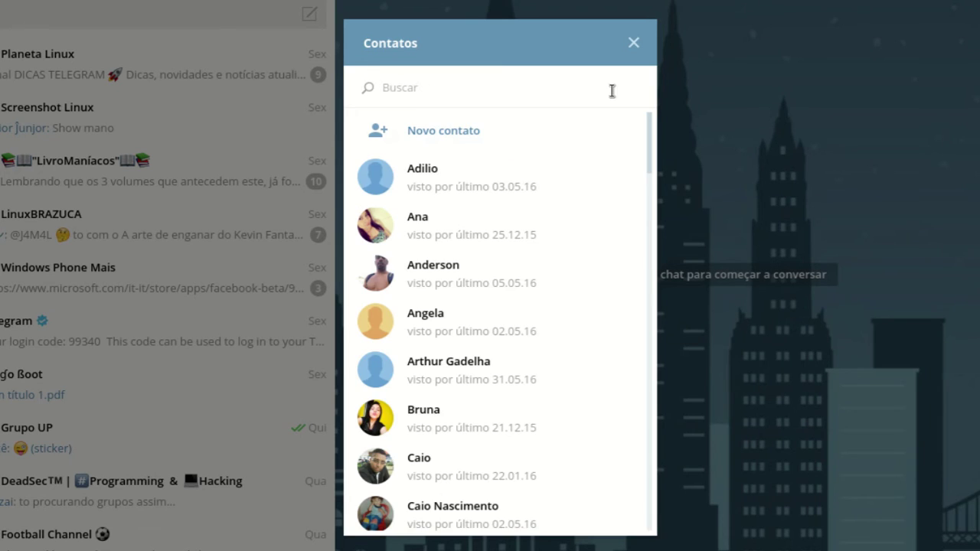
type("edy")
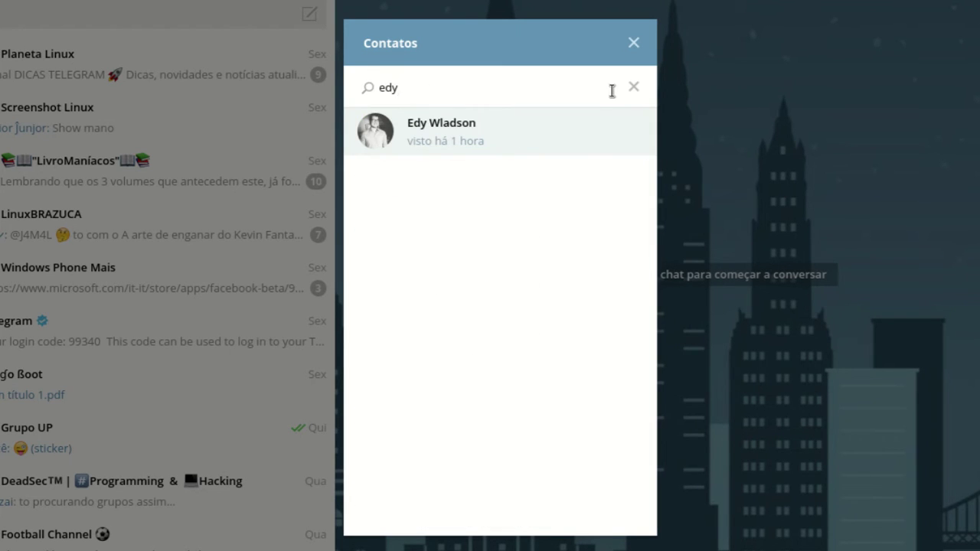
key("BackSpace")
key("BackSpace")
key("BackSpace")
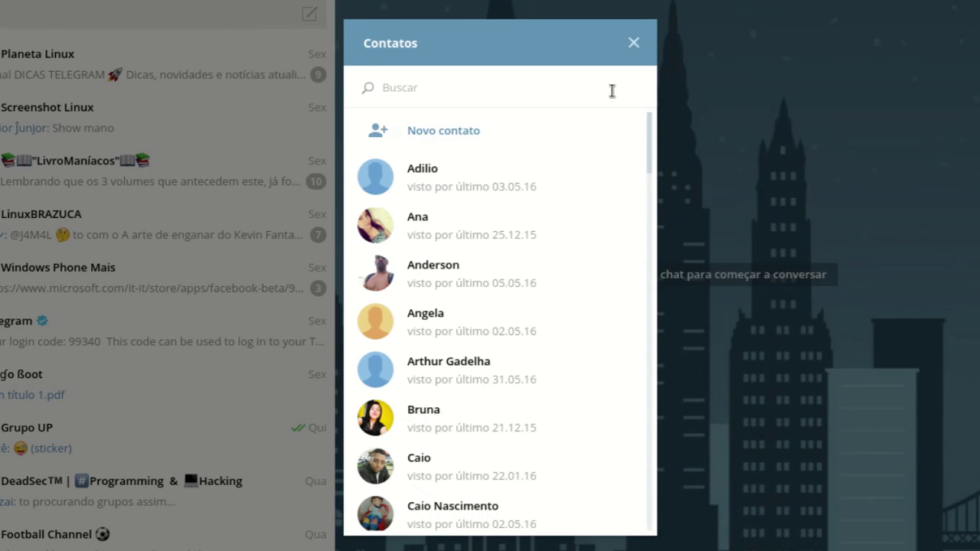
type("er")
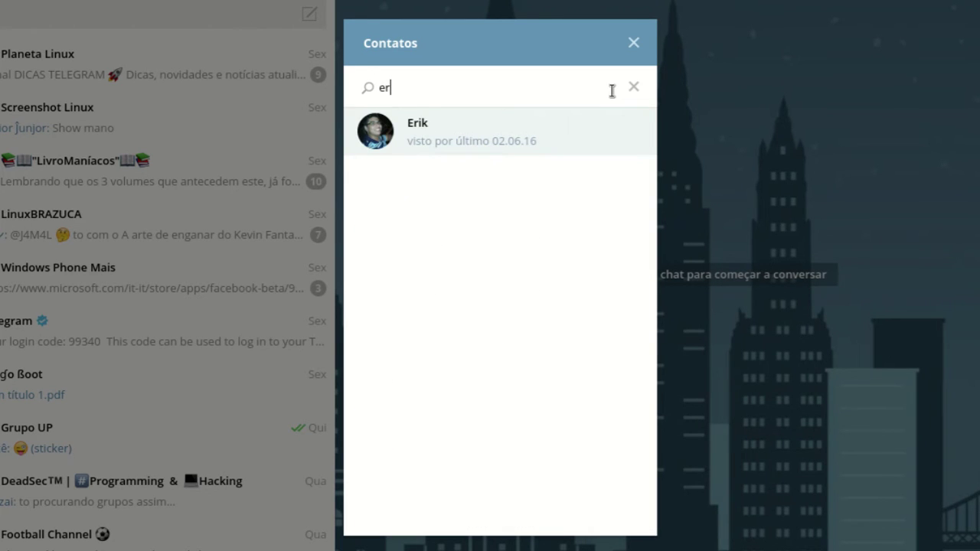
key("BackSpace")
key("BackSpace")
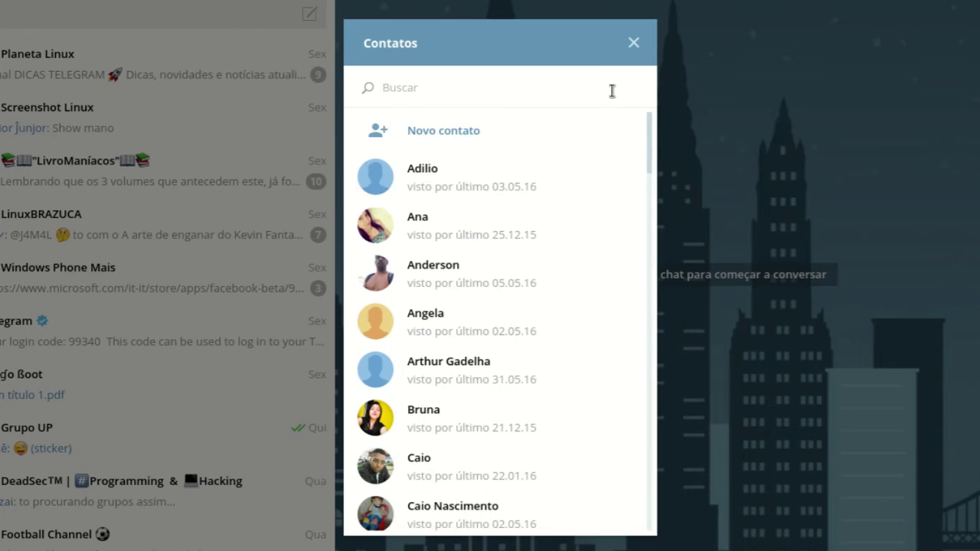
type("hei")
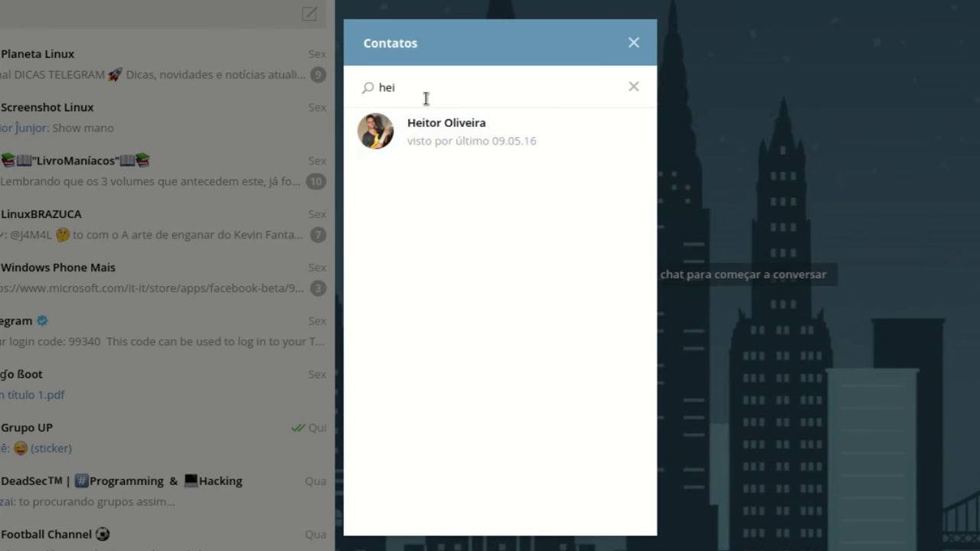
left_click(636, 87)
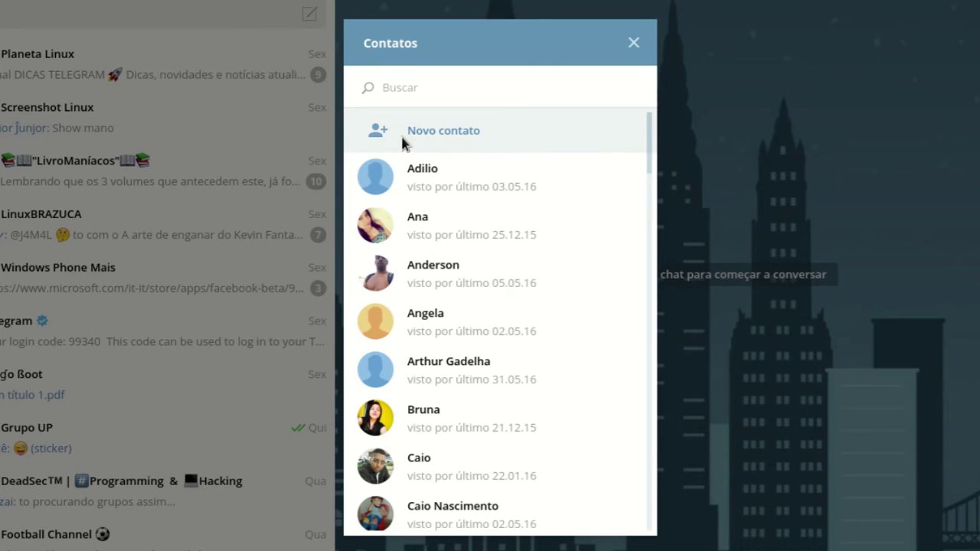
Step: Create the contact Taverna Linux with its Brazilian phone number, then close Contatos
left_click(526, 142)
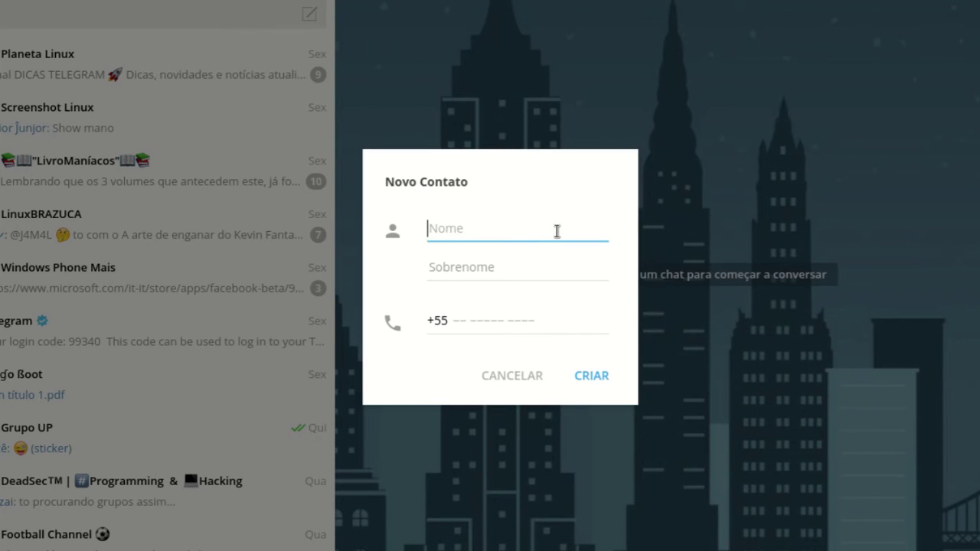
type("Taverna")
key("Tab")
type("Linux")
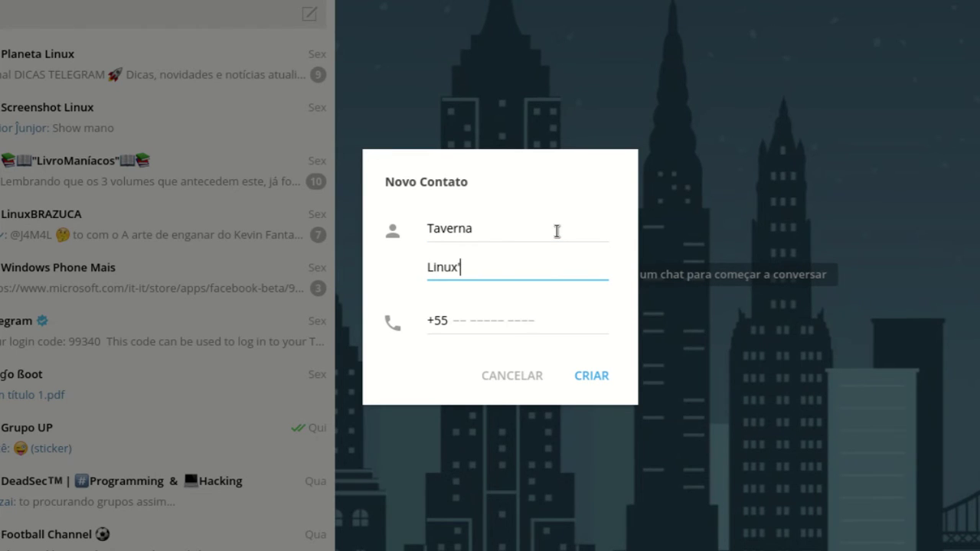
key("Tab")
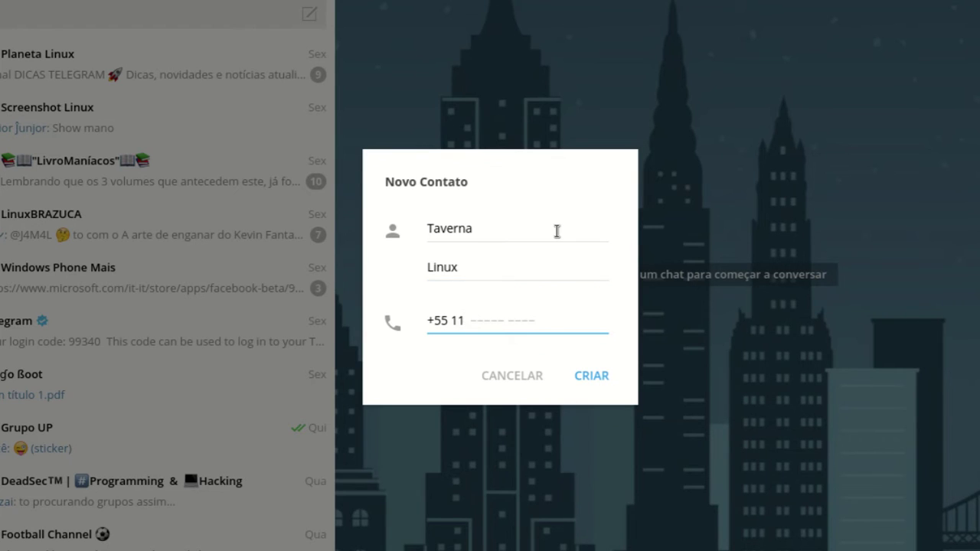
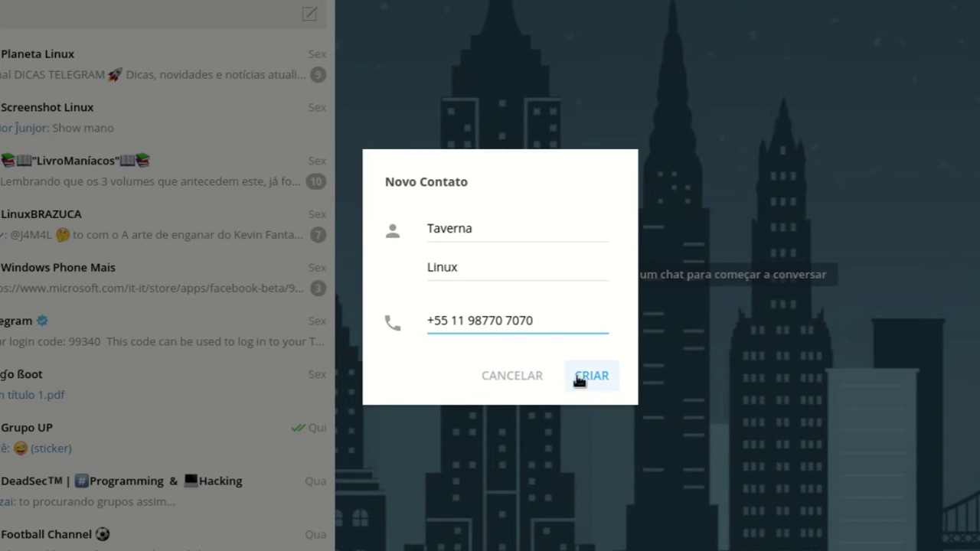
left_click(512, 376)
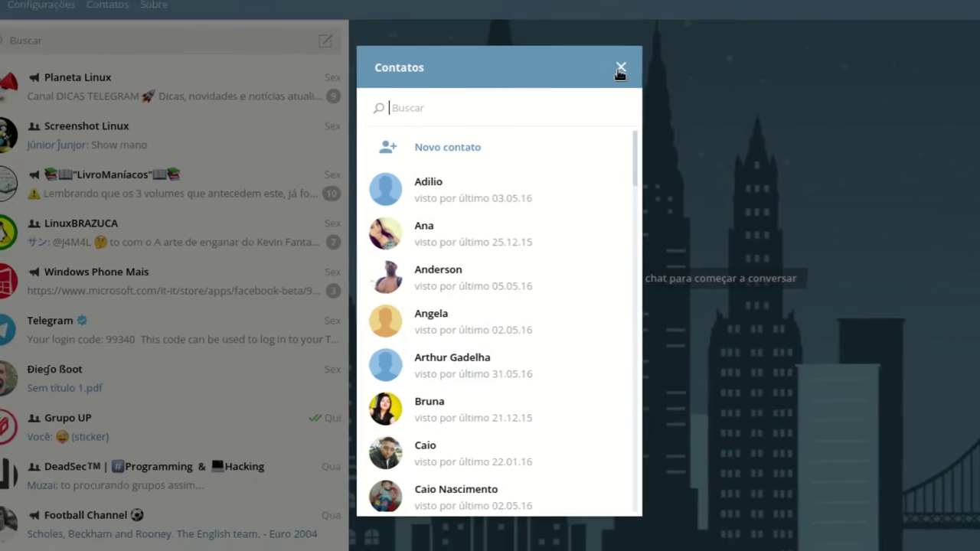
left_click(633, 43)
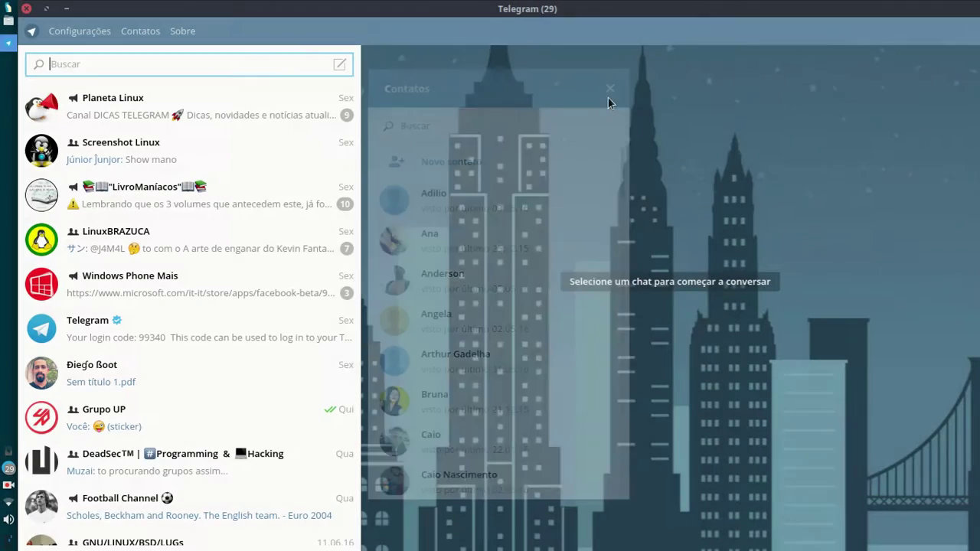
Step: Search for the user by their username and open the found chat
left_click(93, 66)
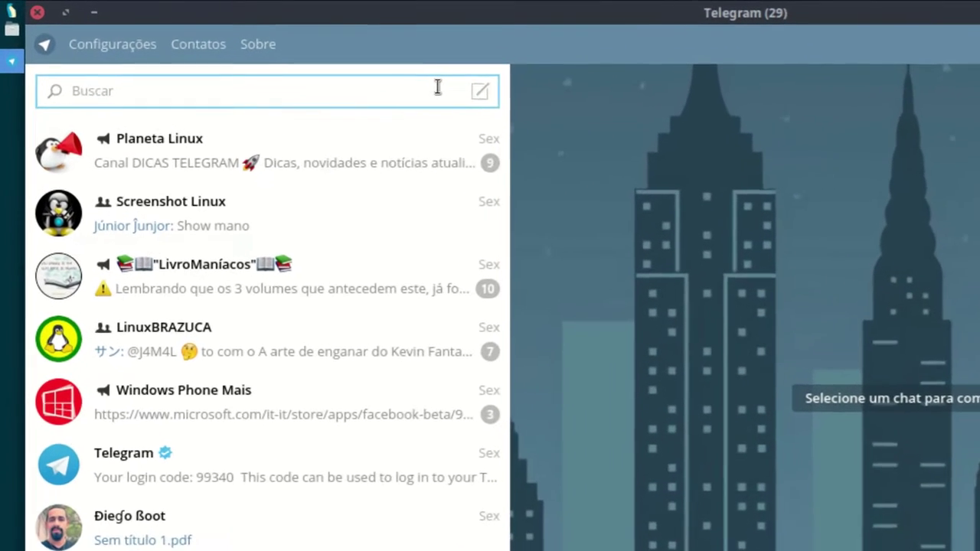
type("@")
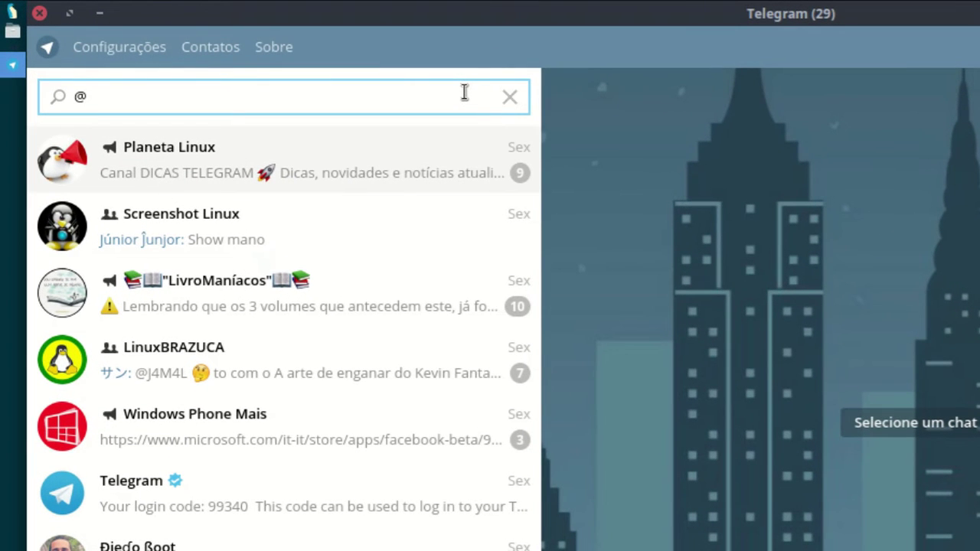
type("juniot")
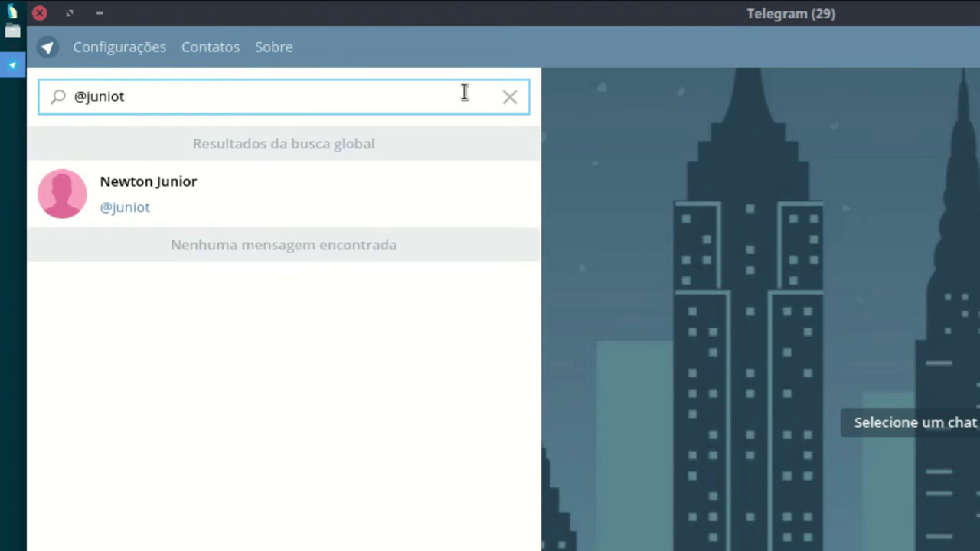
key("BackSpace")
type("r")
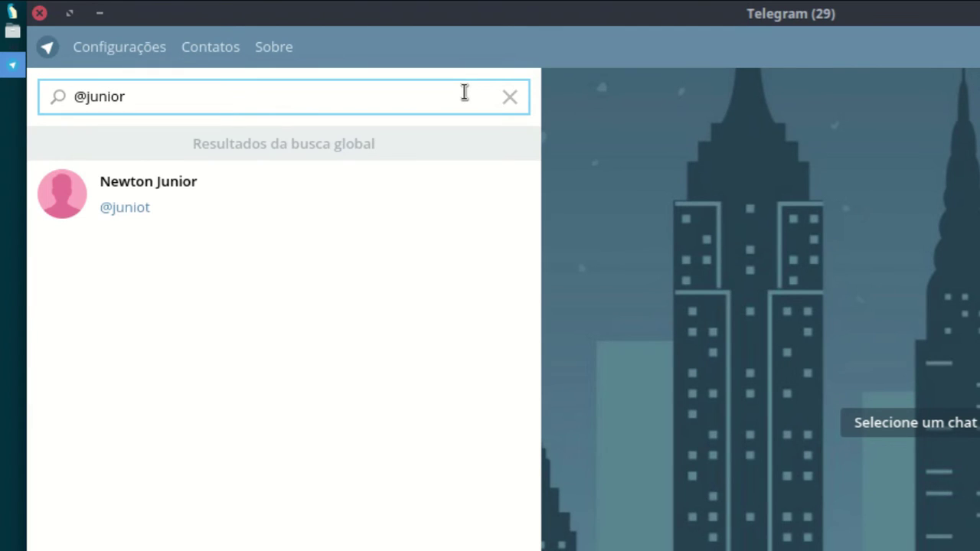
type("cl")
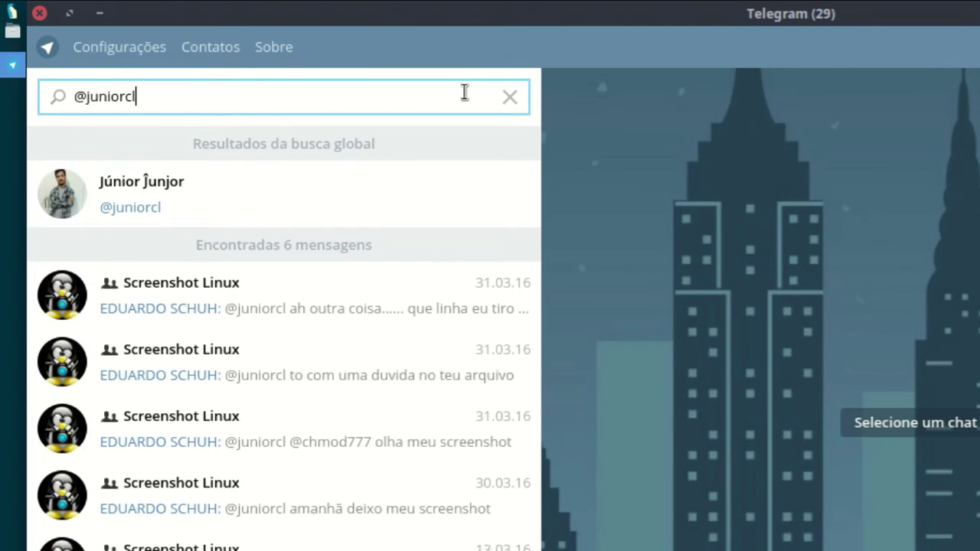
left_click(84, 203)
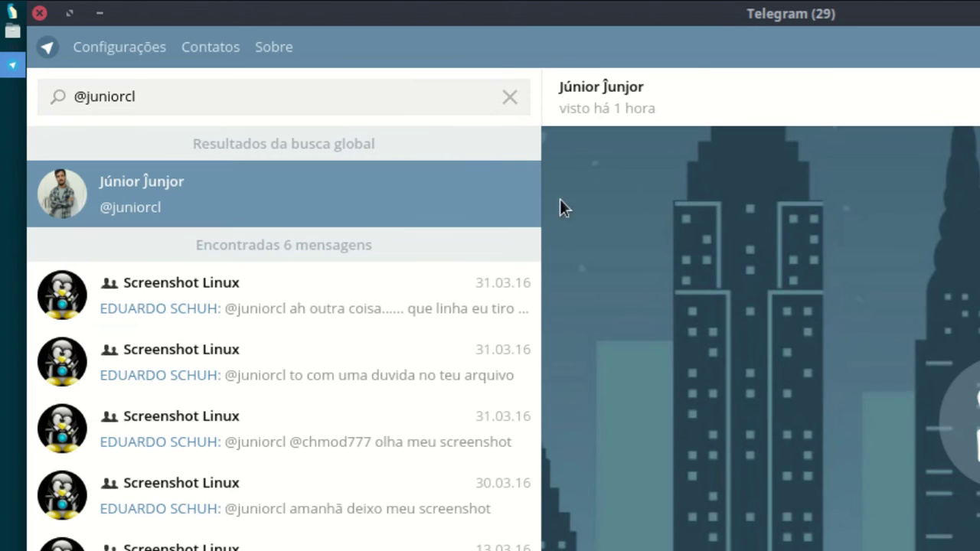
Step: View the user's profile and full-size photo, toggle notifications off and on, then start a new search
left_click(694, 99)
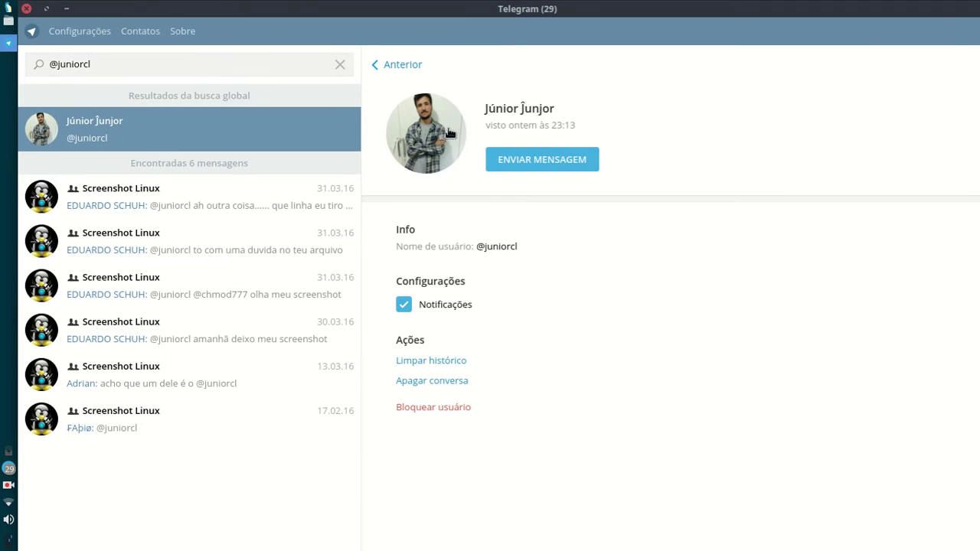
left_click(454, 143)
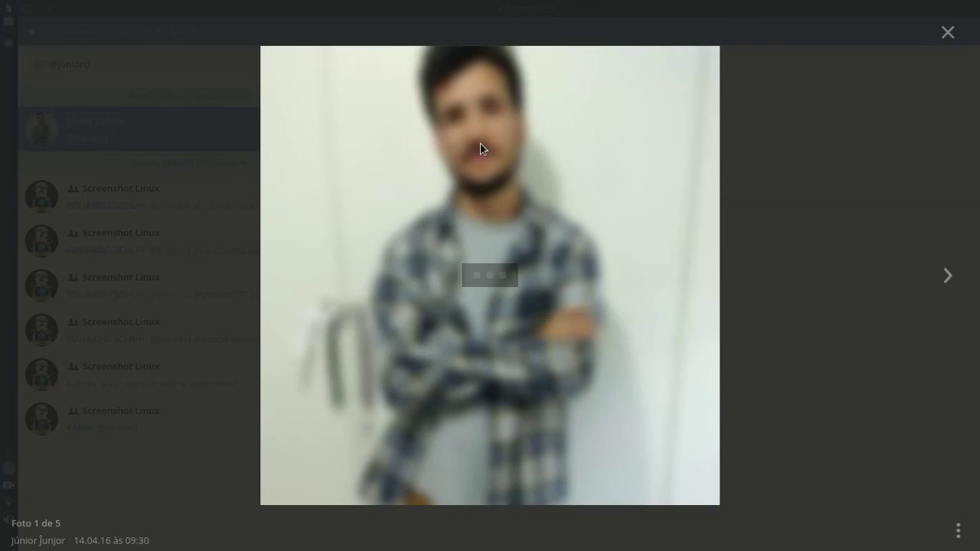
left_click(948, 34)
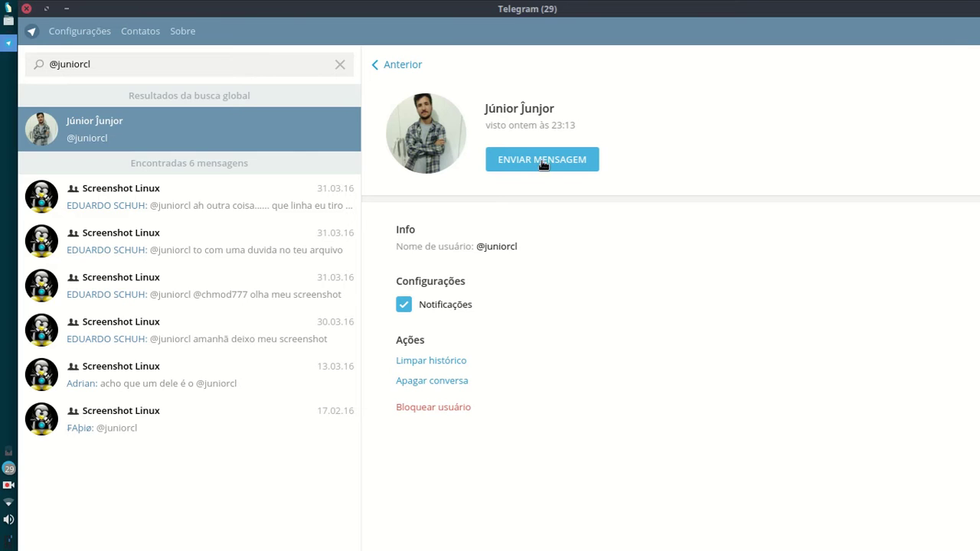
double_click(481, 245)
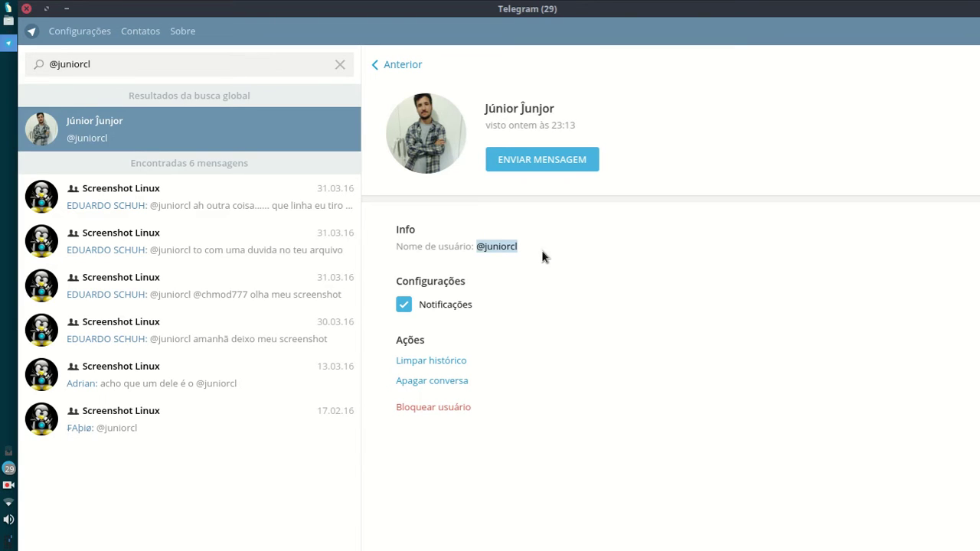
left_click(498, 247)
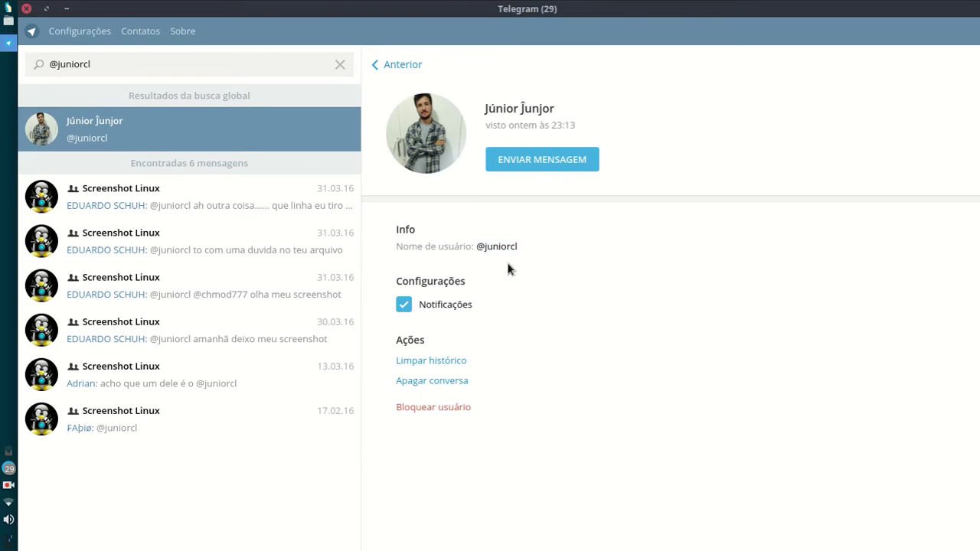
left_click(400, 307)
left_click(399, 307)
left_click(413, 65)
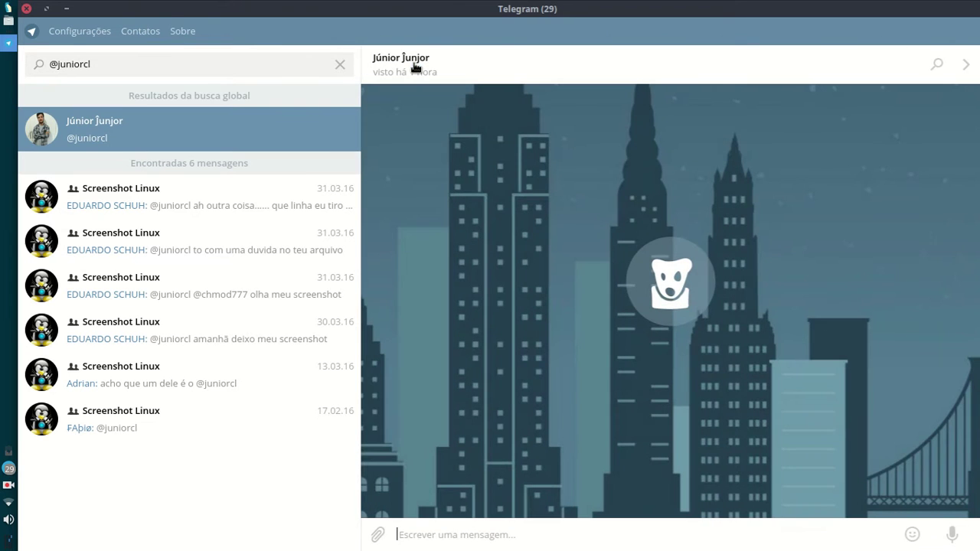
left_click(193, 71)
key("BackSpace")
key("BackSpace")
key("BackSpace")
key("BackSpace")
key("BackSpace")
key("BackSpace")
key("BackSpace")
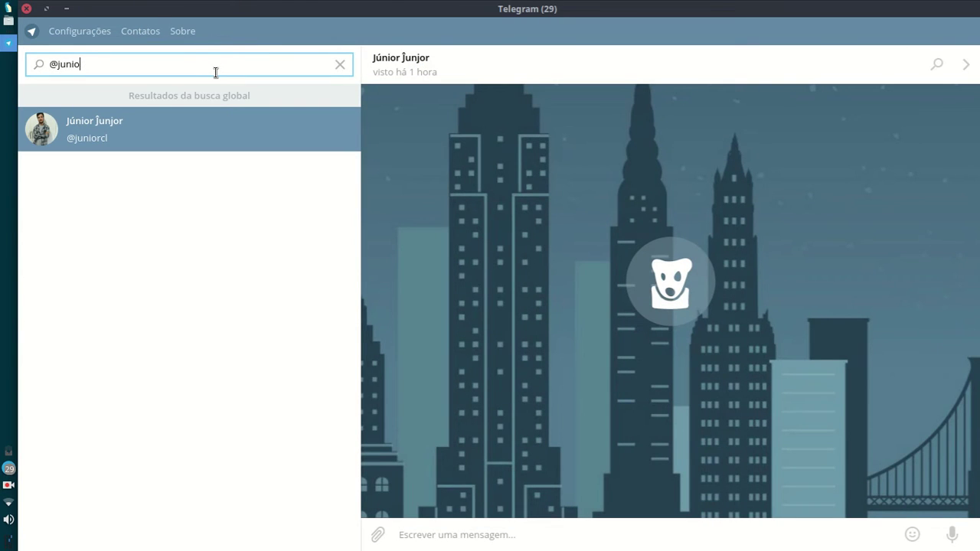
Step: Search for a second user by username, open the result, and view their profile details
key("BackSpace")
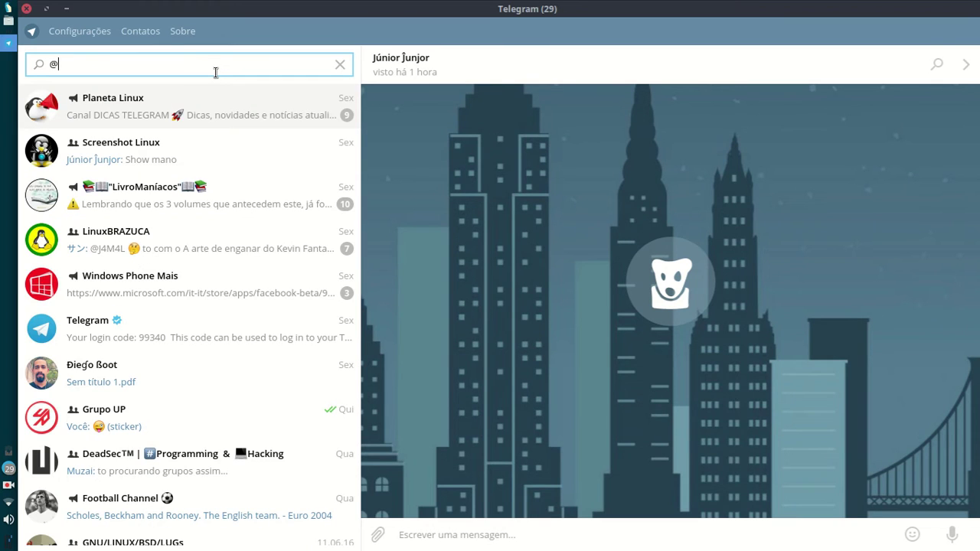
type("Fabi0")
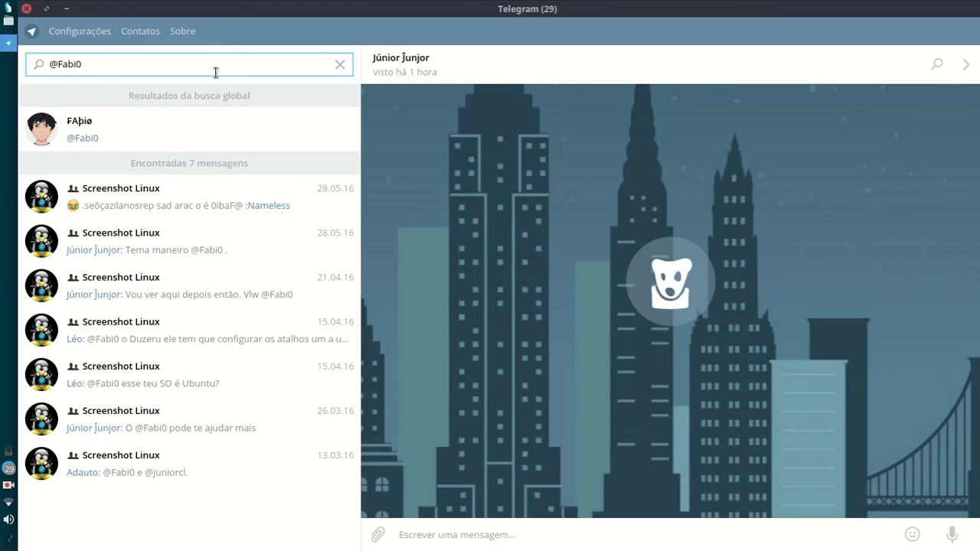
left_click(215, 119)
left_click(472, 78)
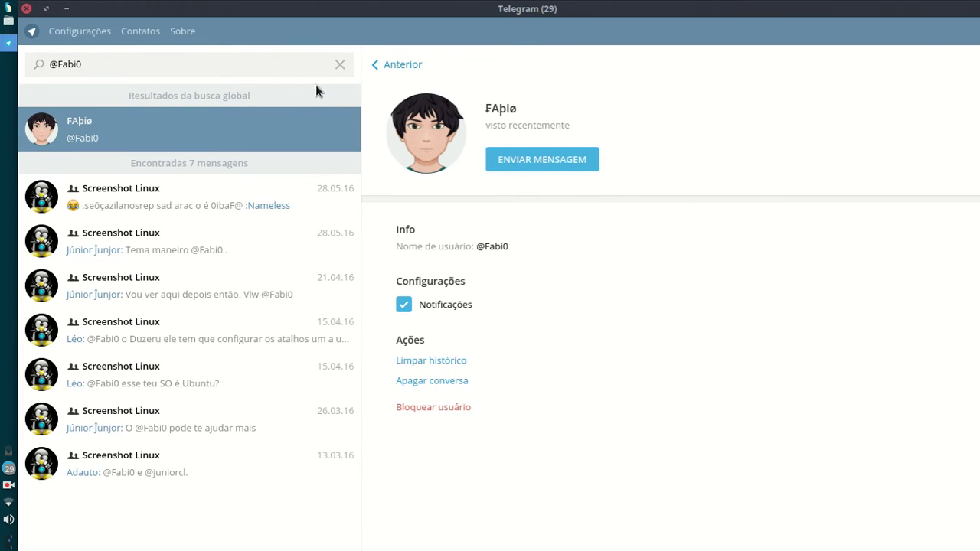
left_click(339, 65)
Step: Find a third user by username, view their profile, then close the chat and clear the search
type("@jaco")
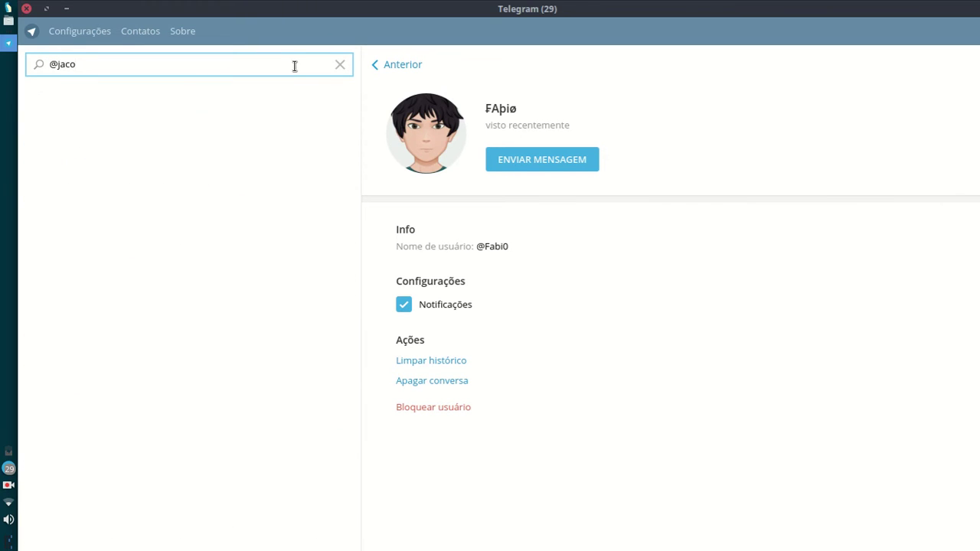
type("g3")
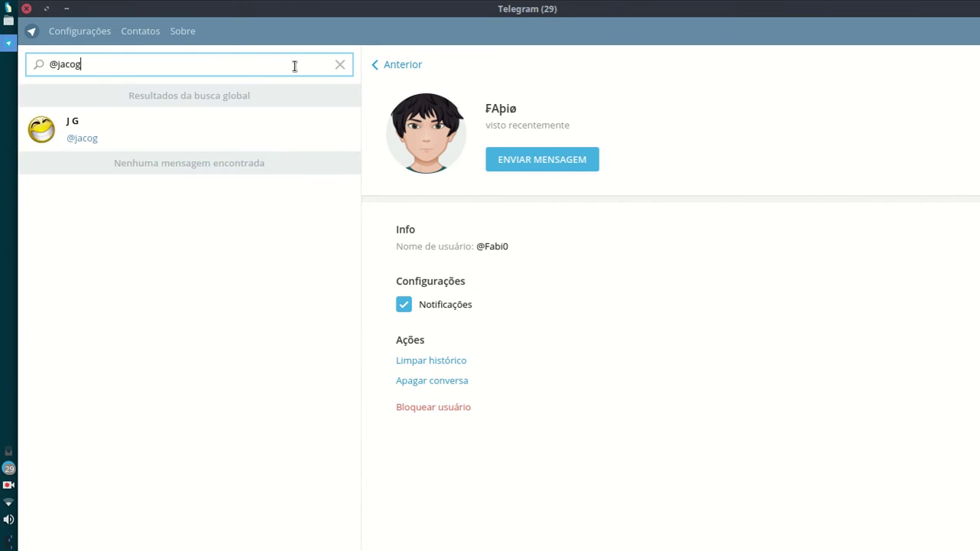
left_click(249, 134)
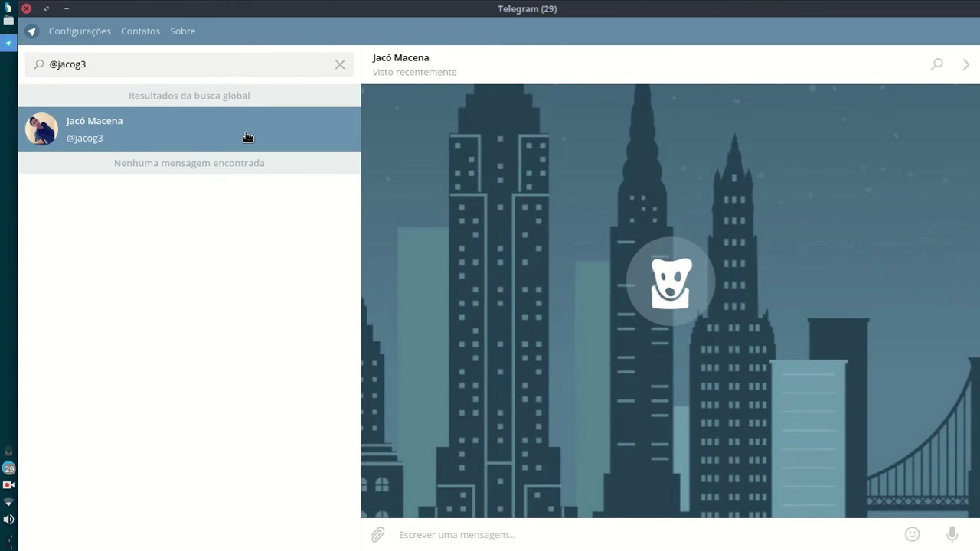
left_click(413, 73)
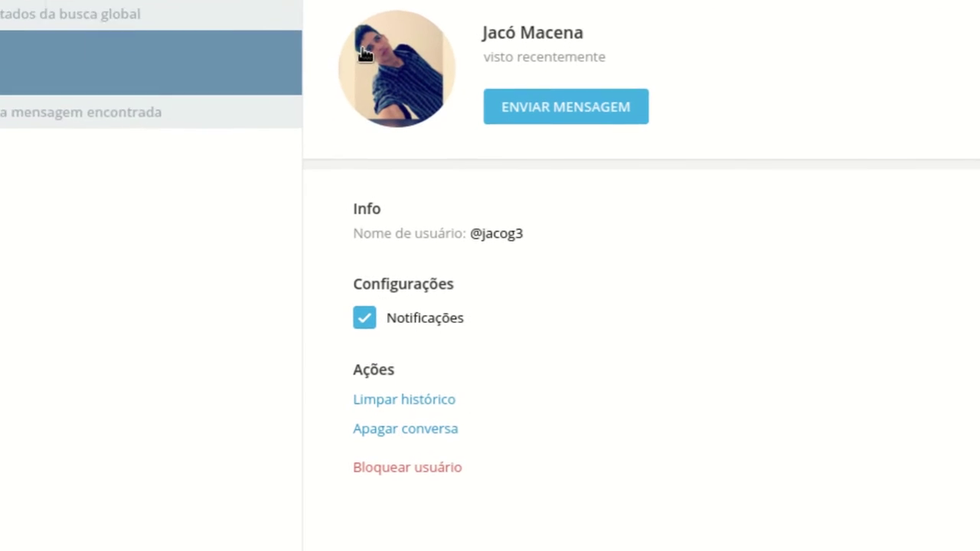
triple_click(477, 233)
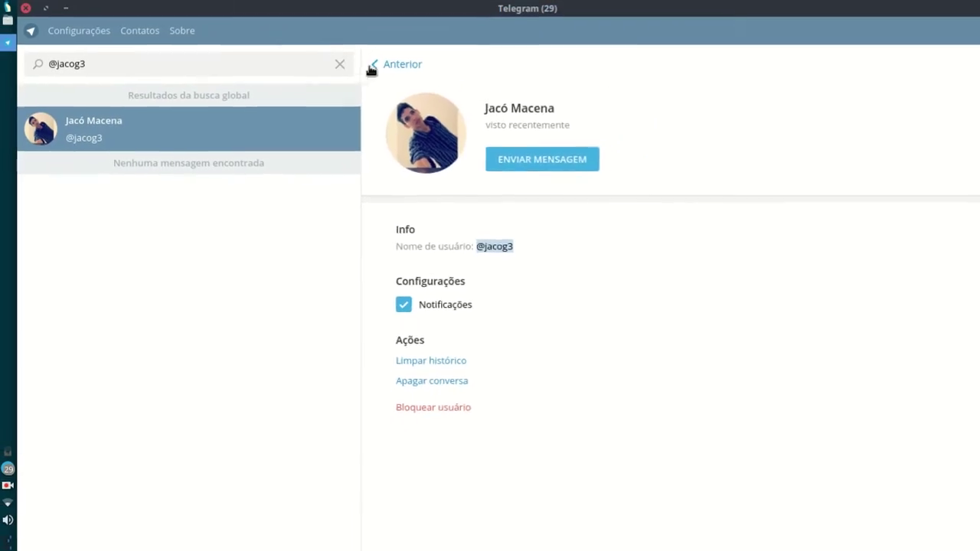
left_click(372, 66)
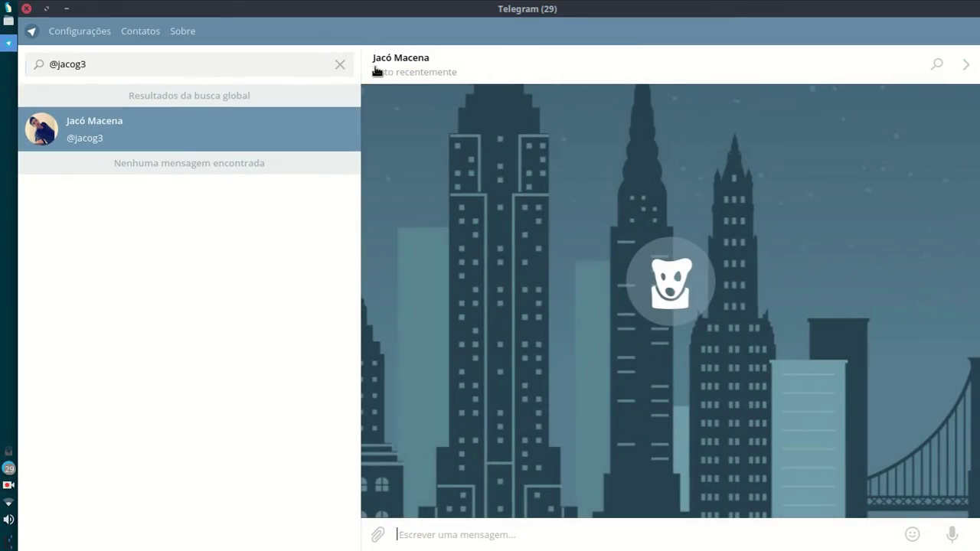
key("Escape")
left_click(339, 64)
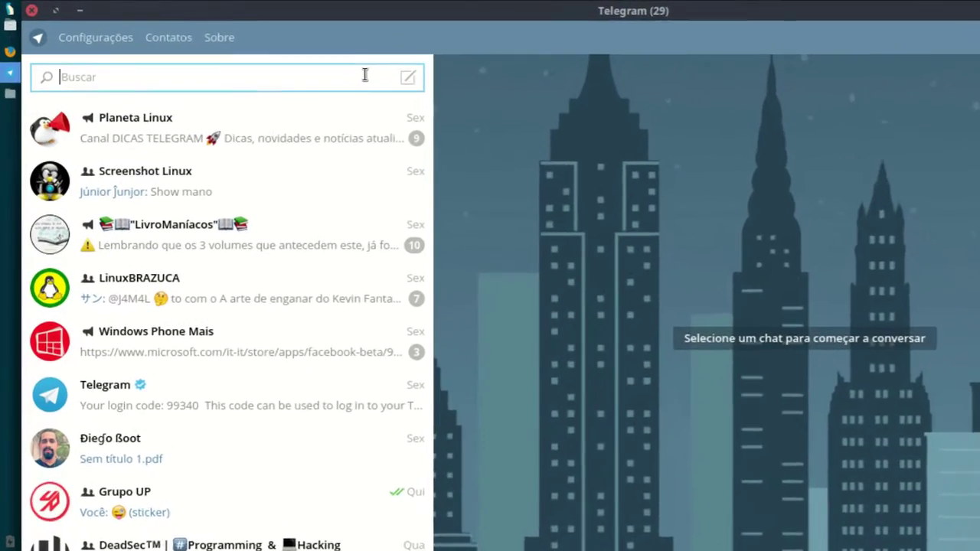
type("@Ufo")
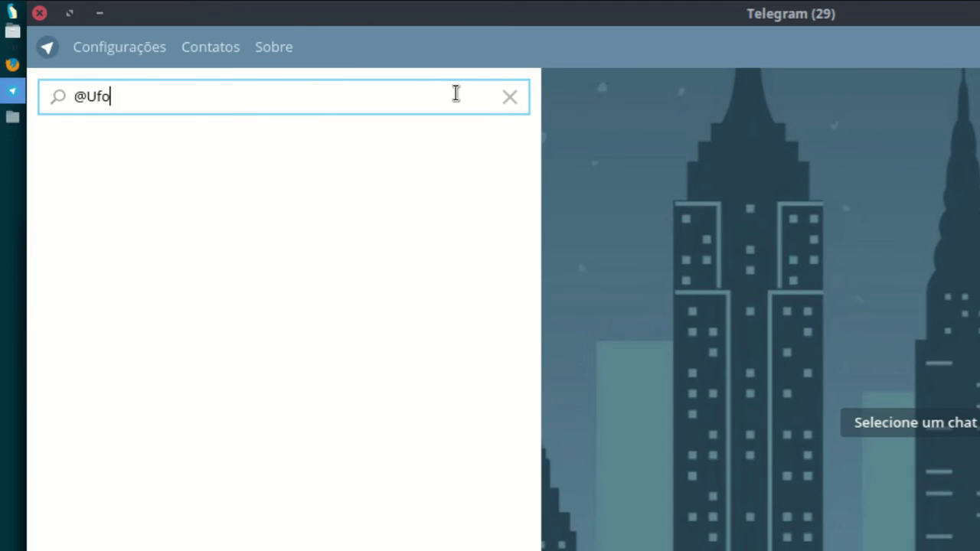
type("Misterios")
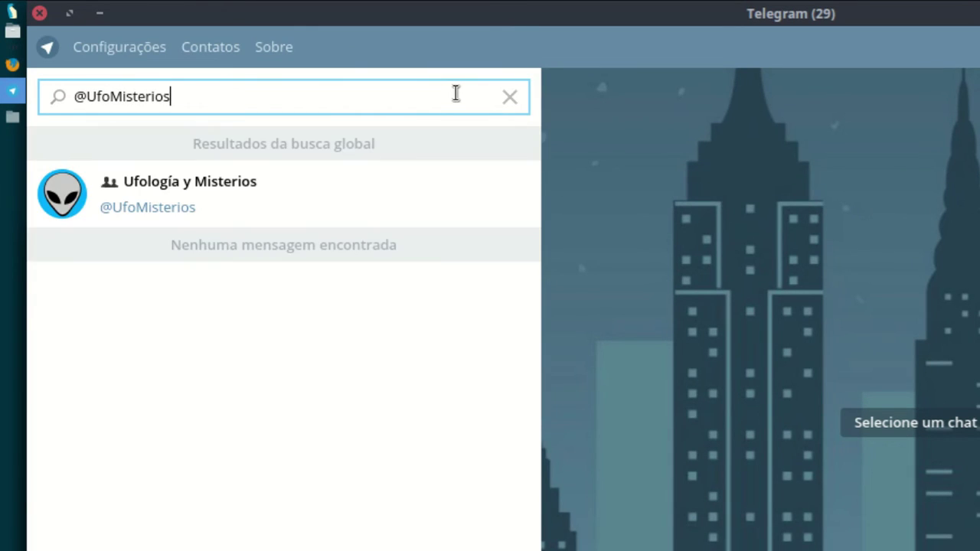
left_click(278, 207)
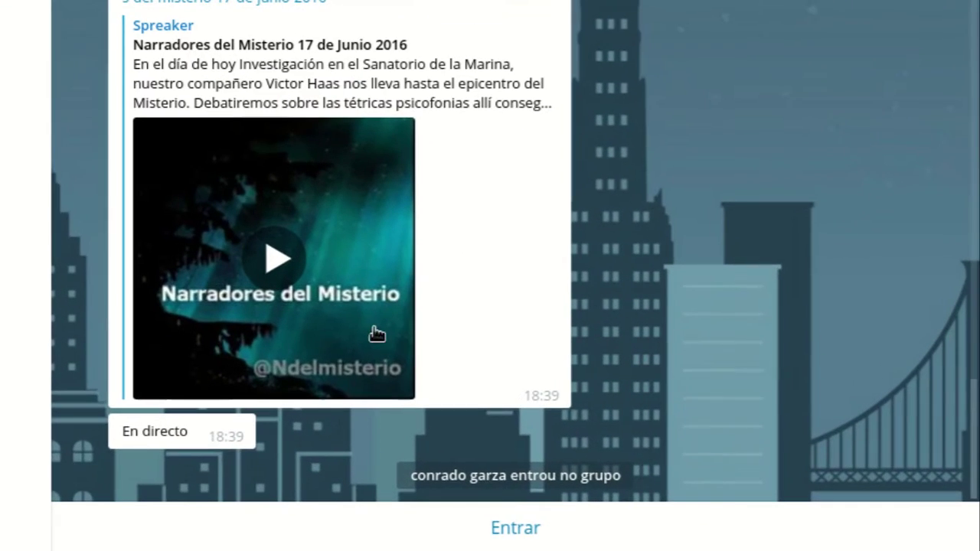
left_click(513, 528)
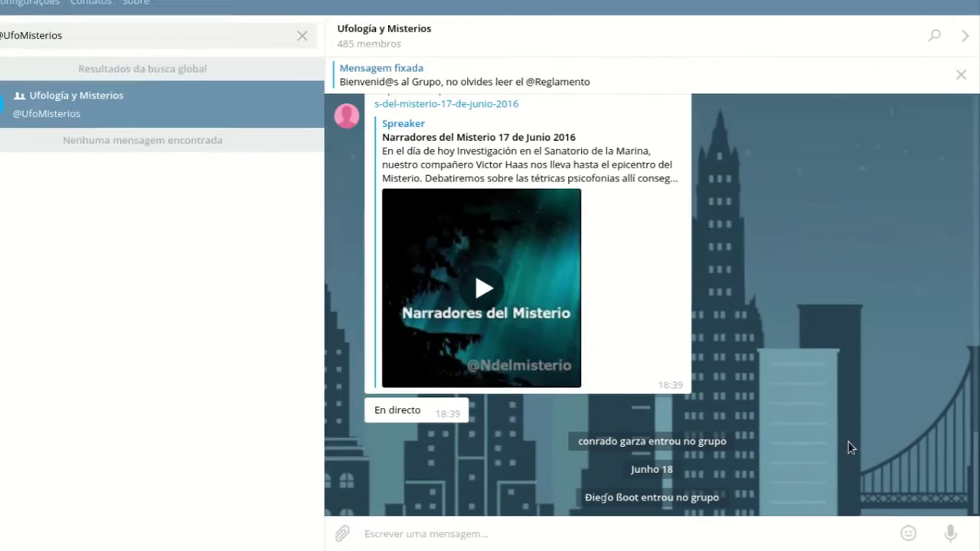
scroll(513, 254, "up", 10)
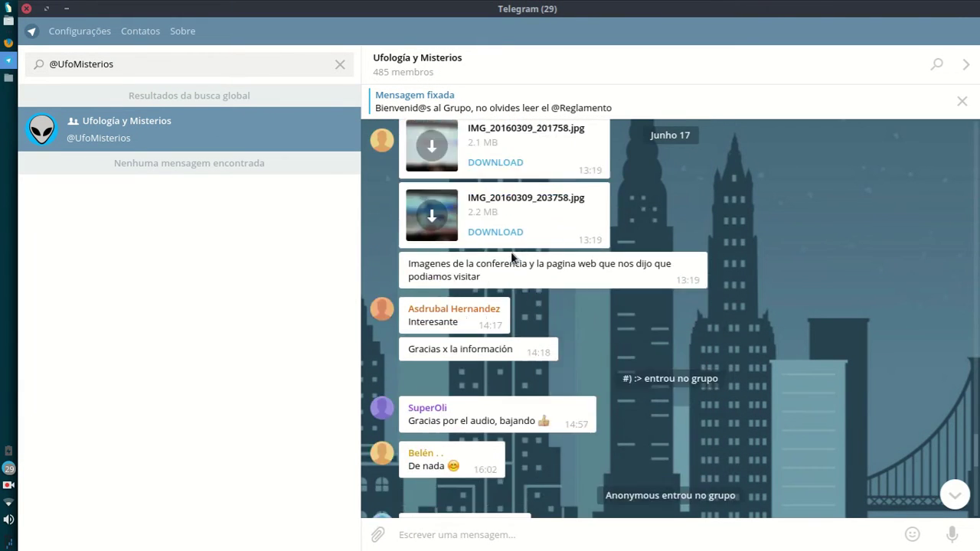
left_click(480, 98)
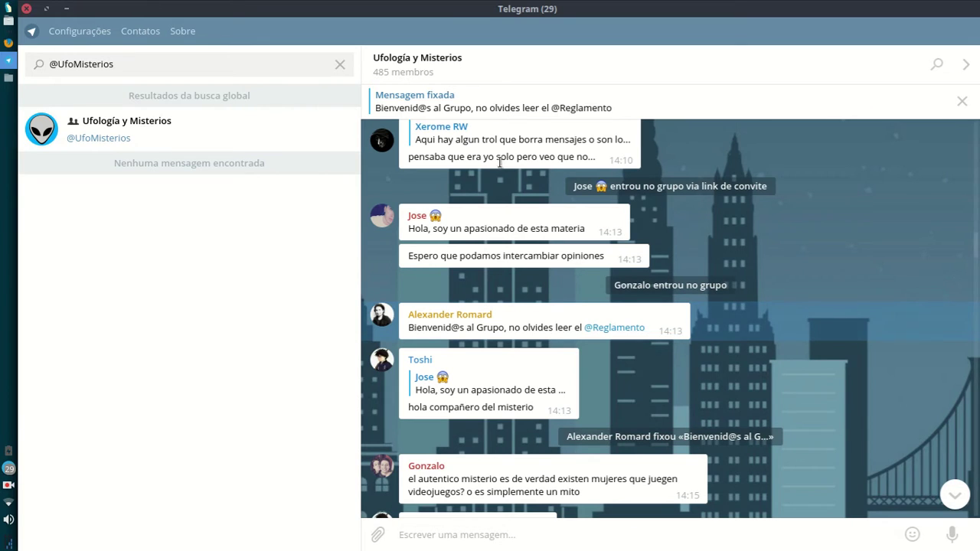
left_click(340, 67)
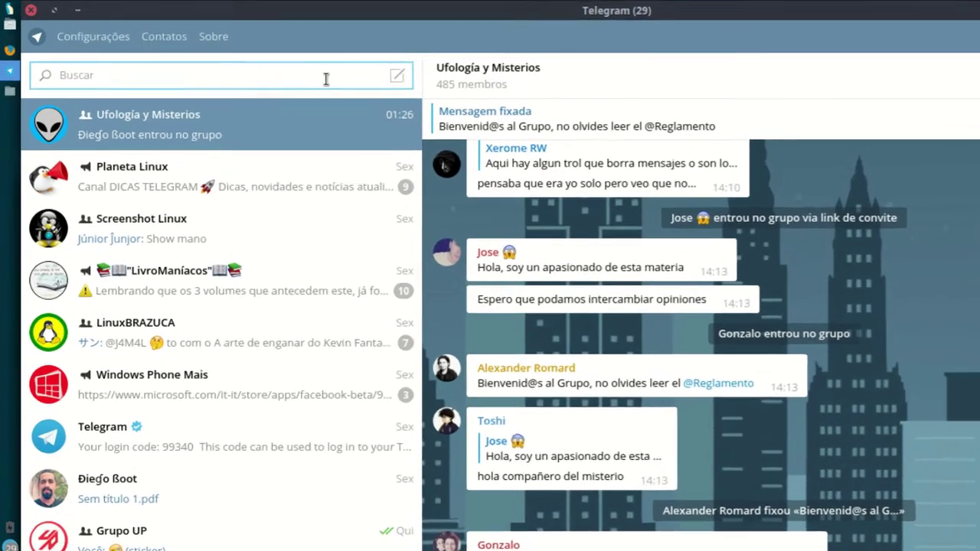
type("@garotasemfio")
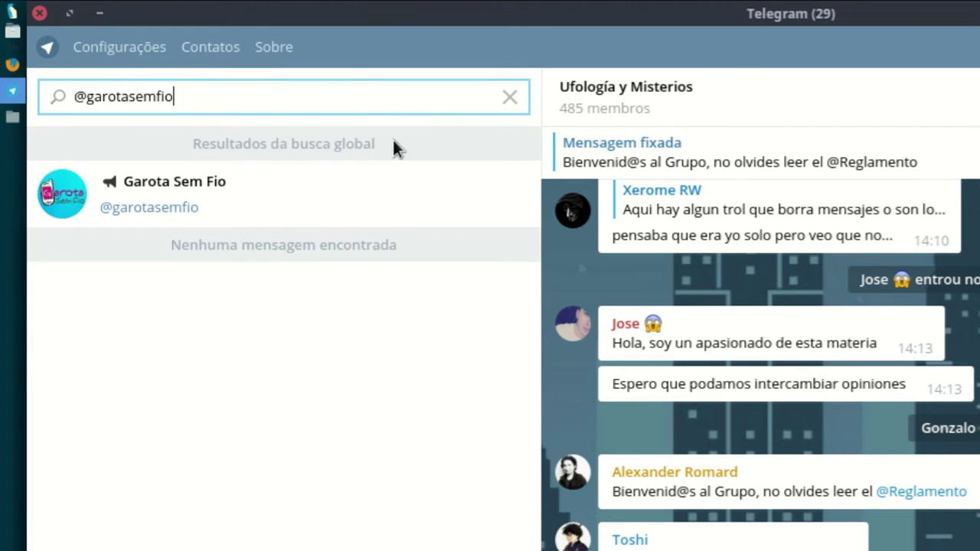
left_click(324, 185)
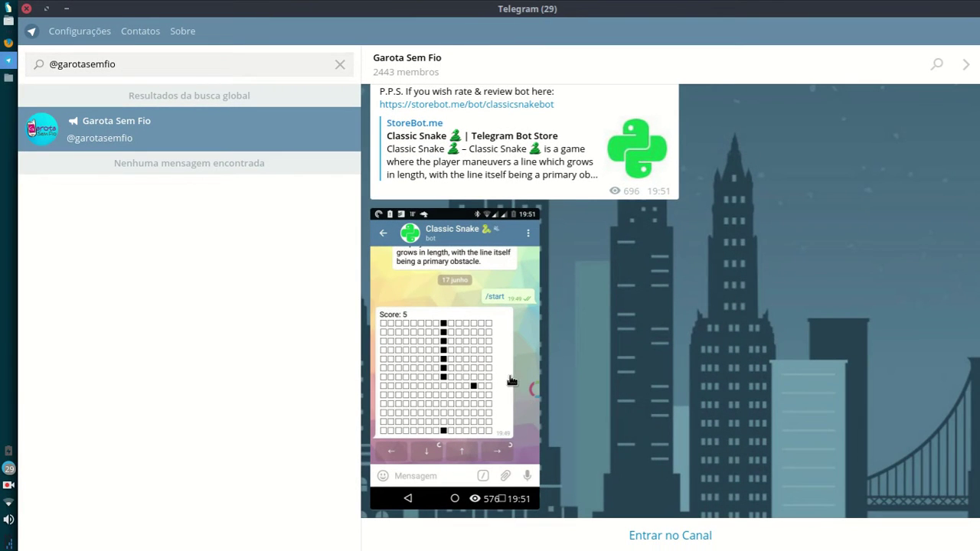
left_click(540, 535)
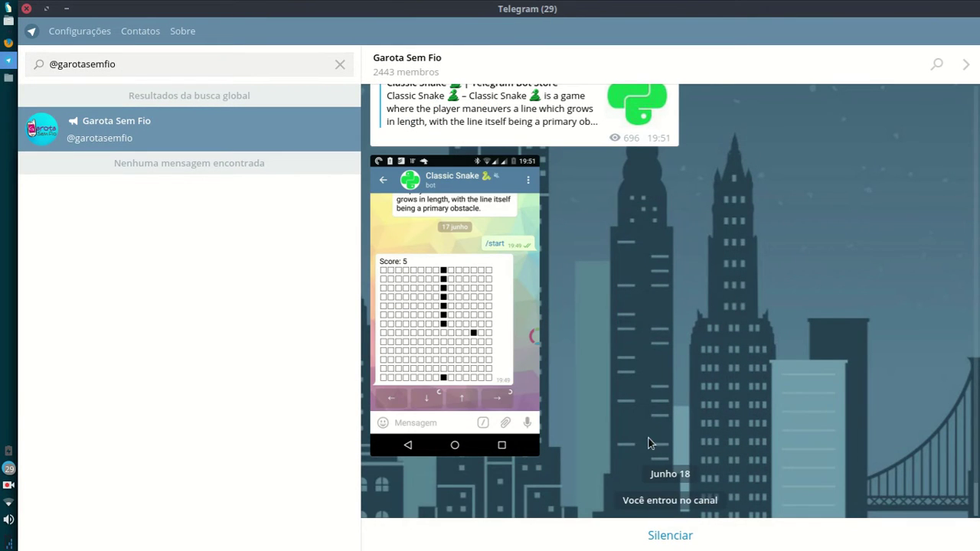
Step: In the channel info, view the profile mentioned in its description and its full-size photo
left_click(407, 57)
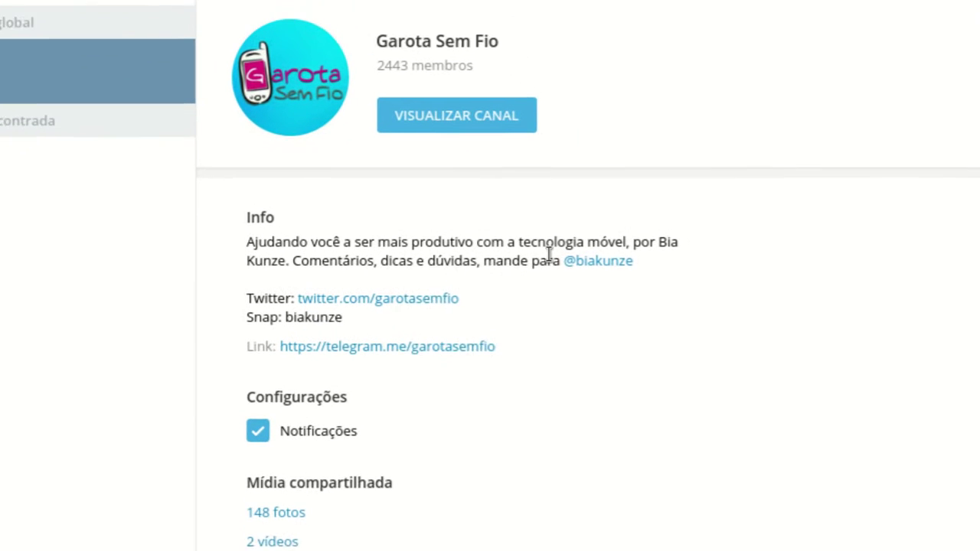
triple_click(252, 241)
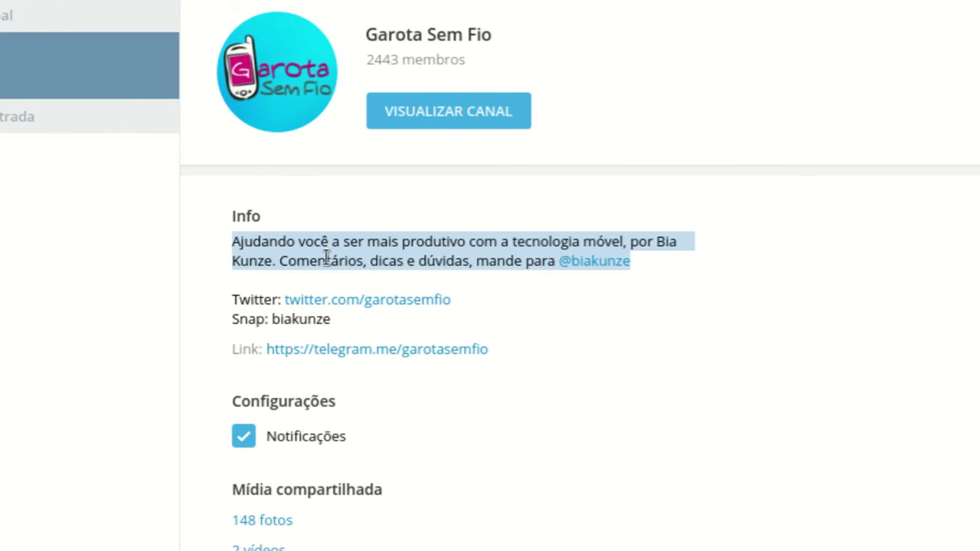
left_click(508, 258)
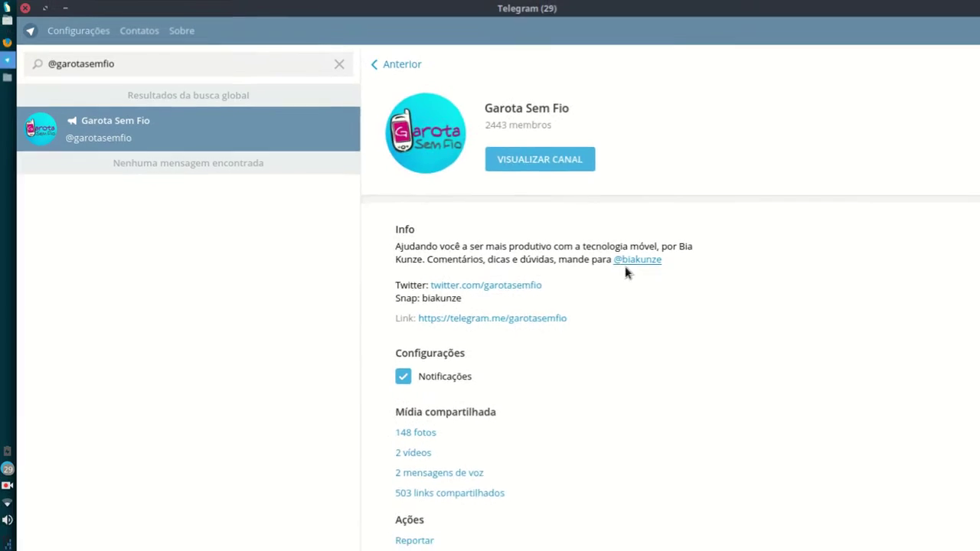
left_click(632, 261)
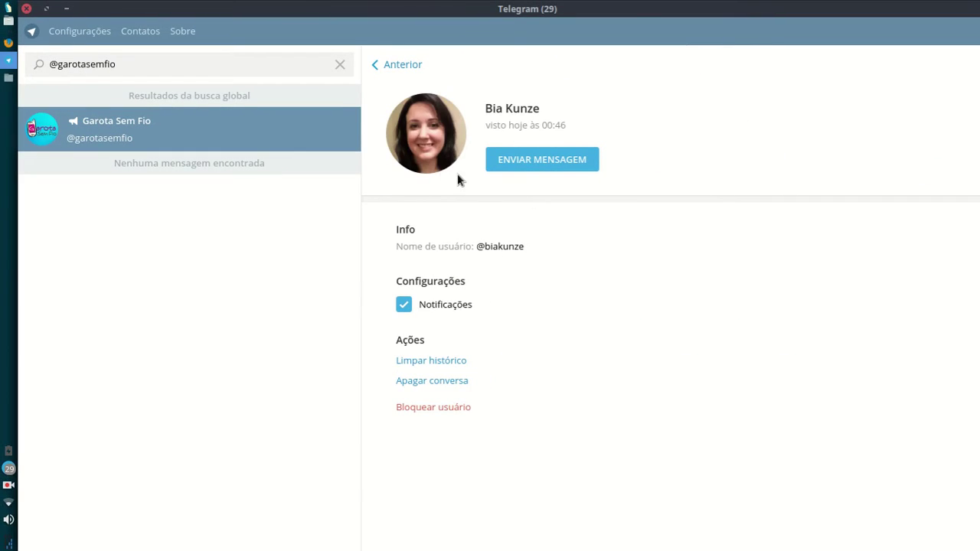
left_click(455, 169)
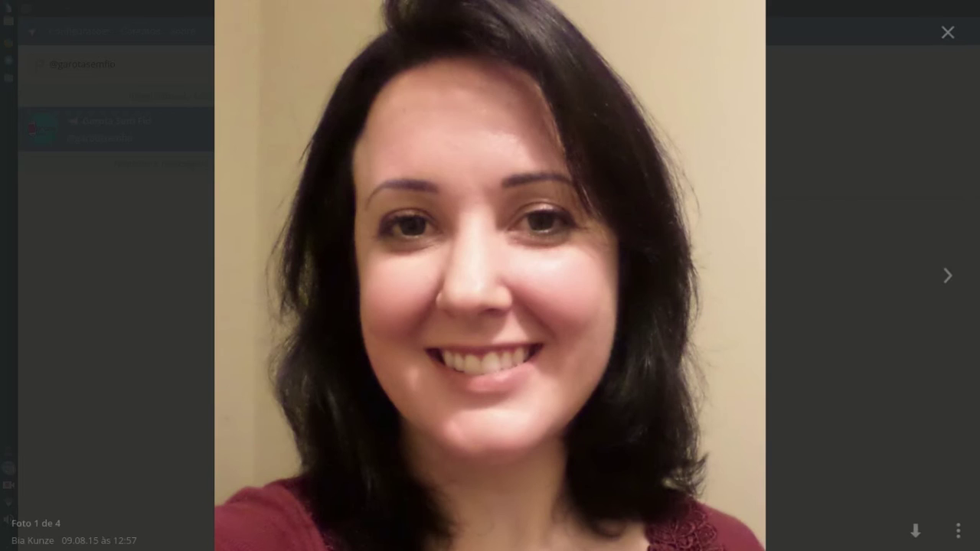
left_click(948, 32)
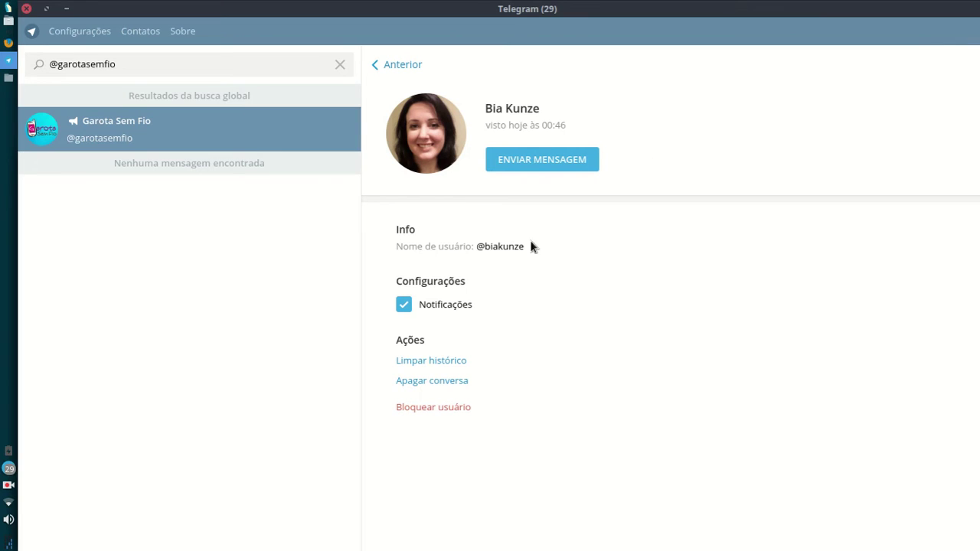
left_click(525, 66)
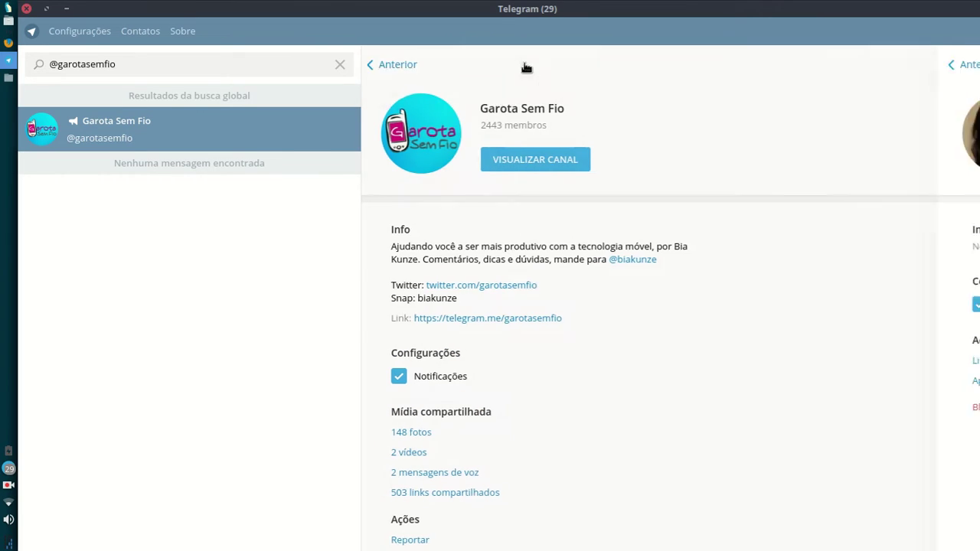
Step: Show the Garota Sem Fio channel's messages, then clear the username search
scroll(474, 223, "down", 1)
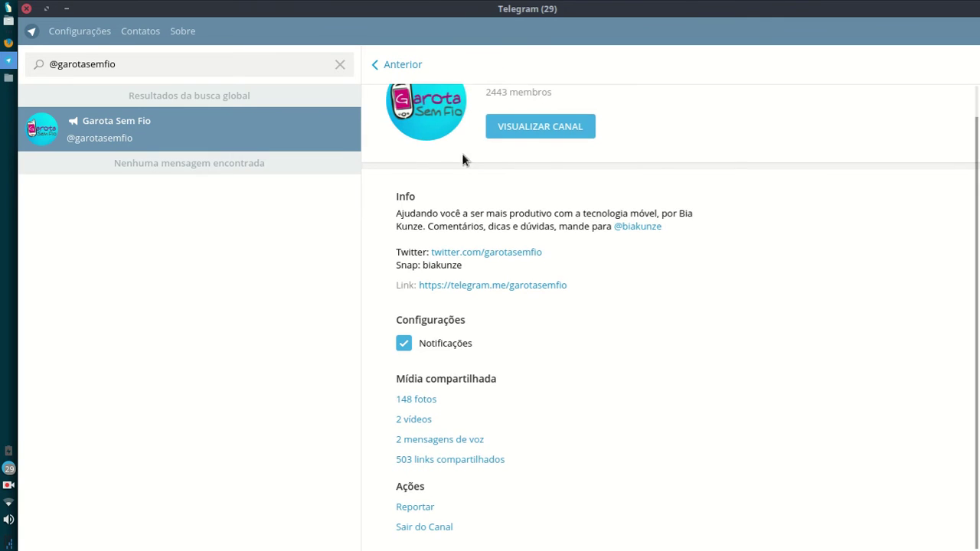
left_click(505, 127)
scroll(561, 269, "up", 8)
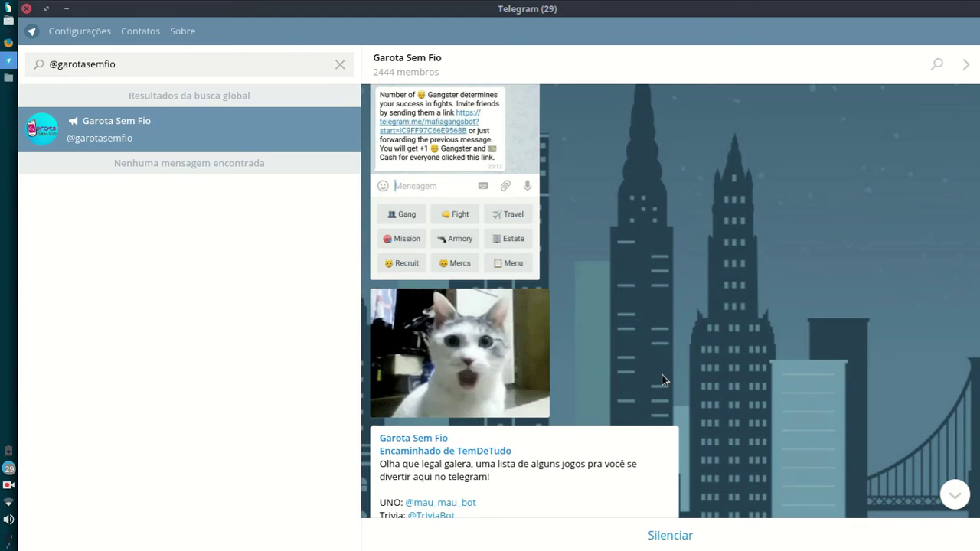
left_click(335, 67)
left_click(307, 64)
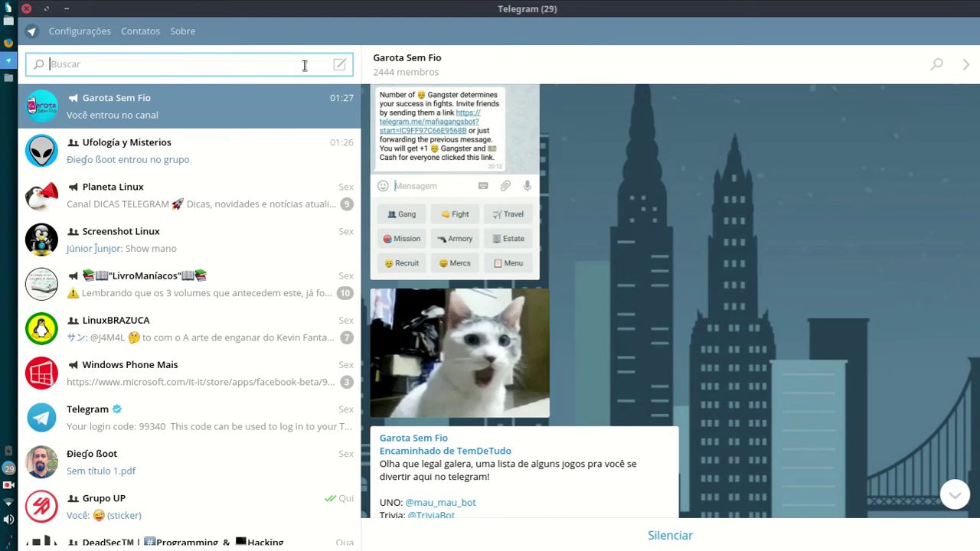
type("@")
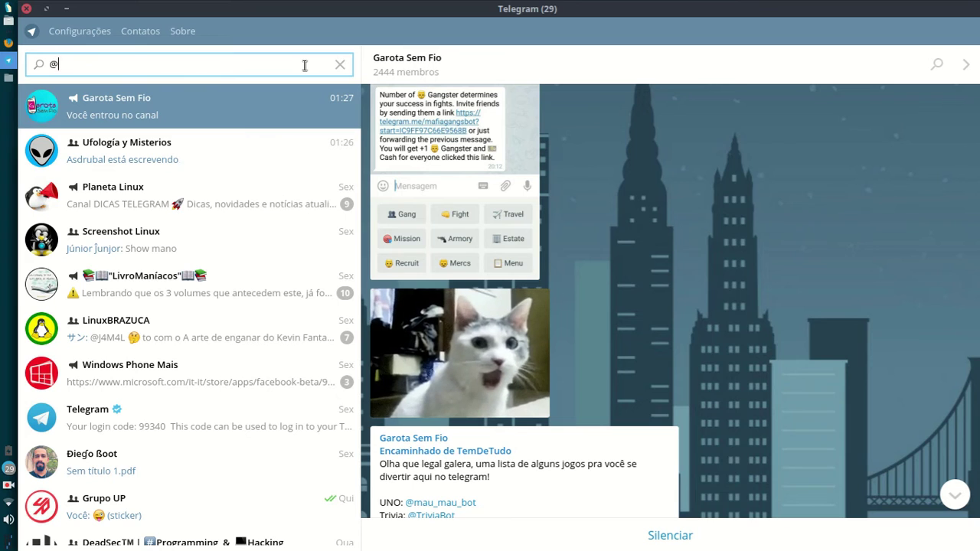
type("ginoid")
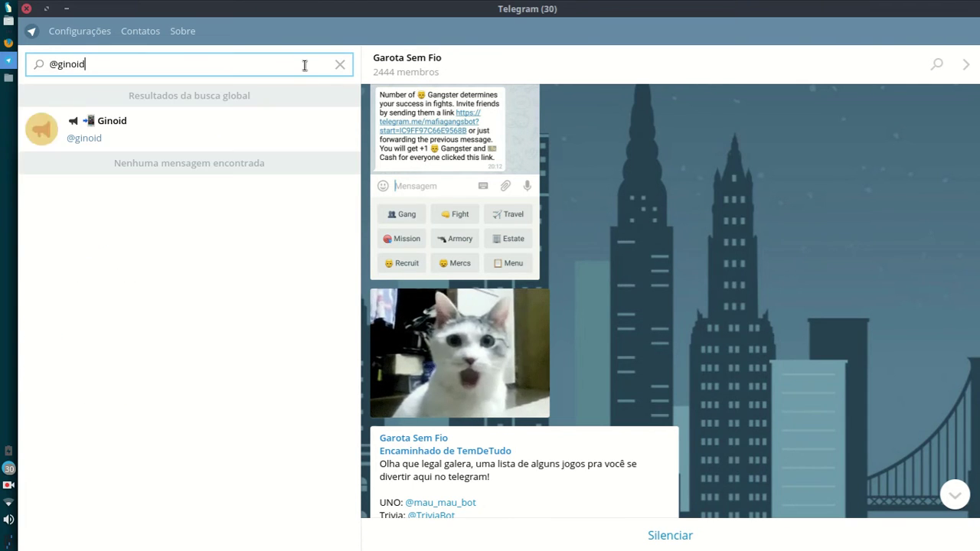
left_click(61, 123)
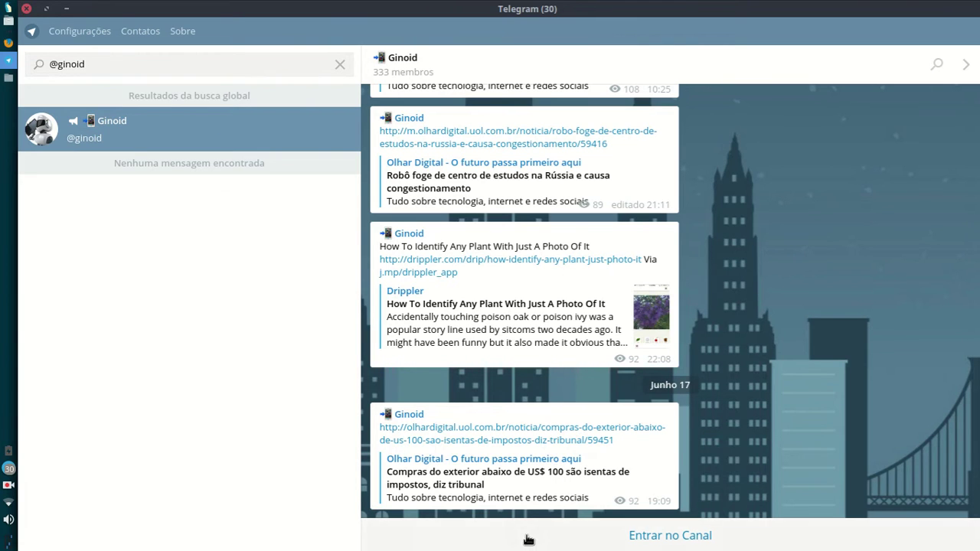
left_click(674, 540)
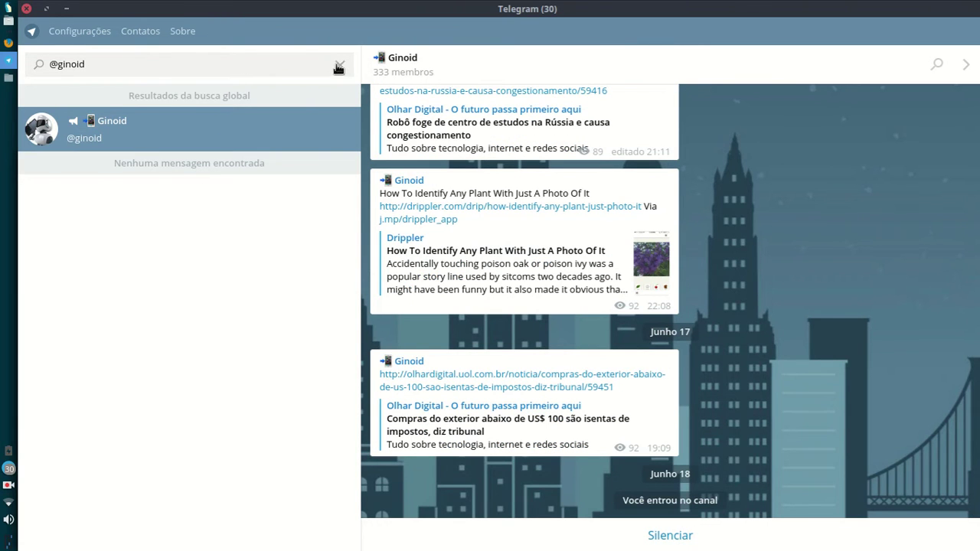
left_click(338, 66)
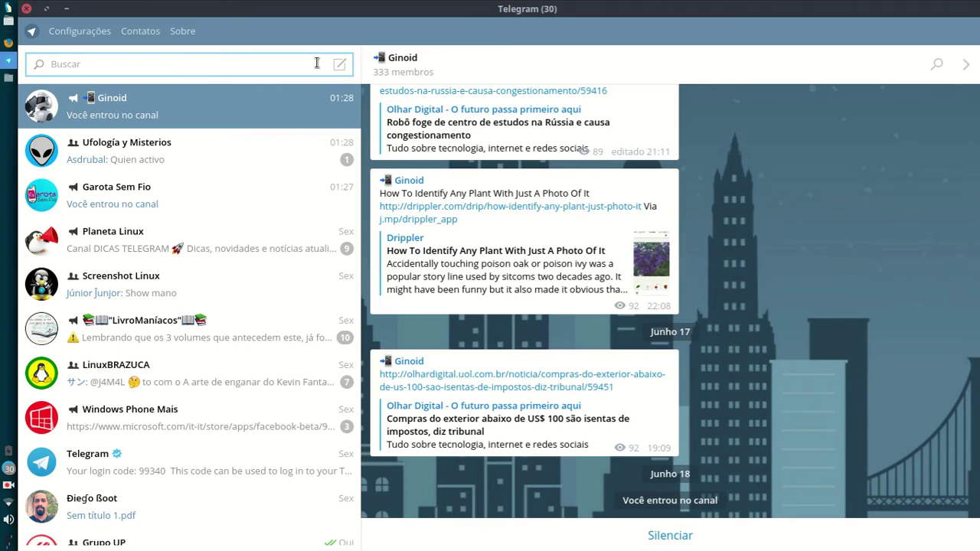
type("@sentoa")
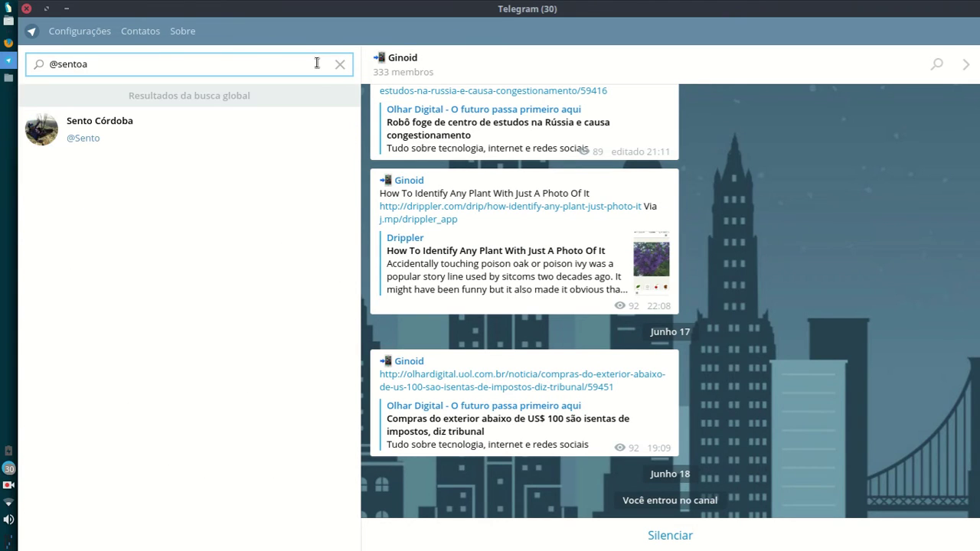
type("vara")
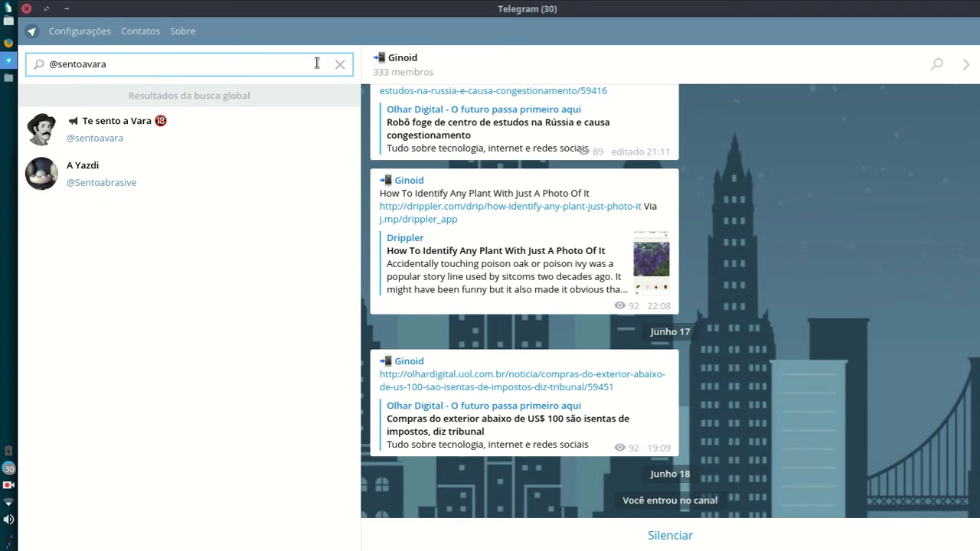
left_click(258, 140)
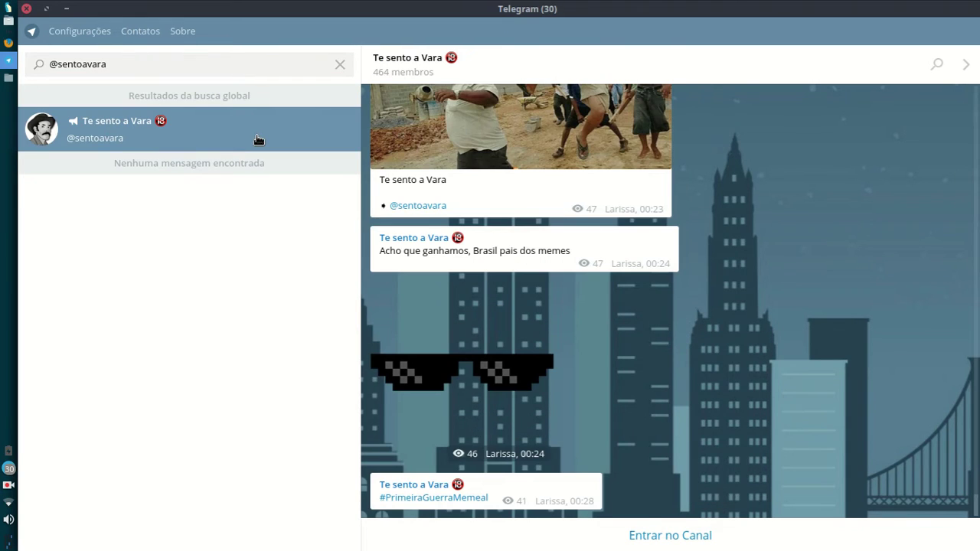
left_click(758, 540)
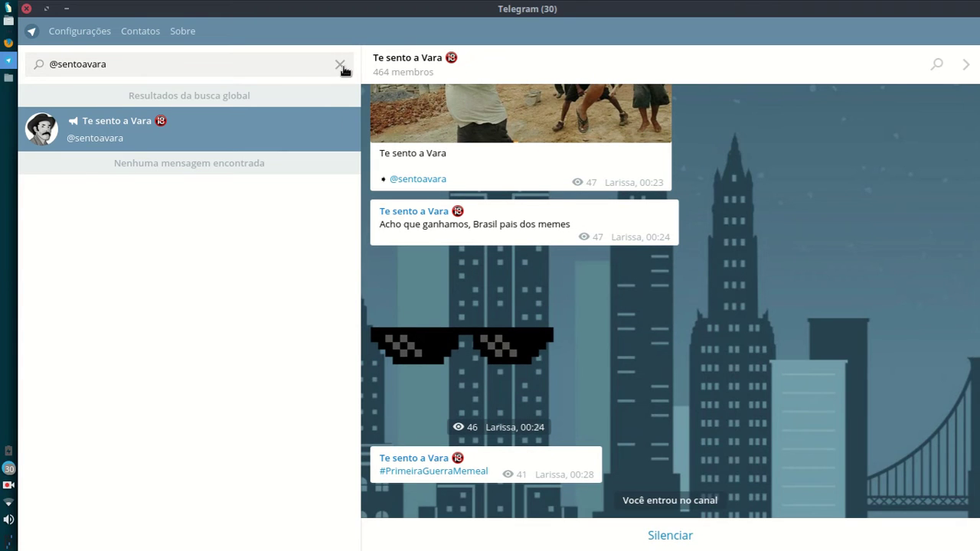
left_click(340, 65)
scroll(728, 318, "up", 5)
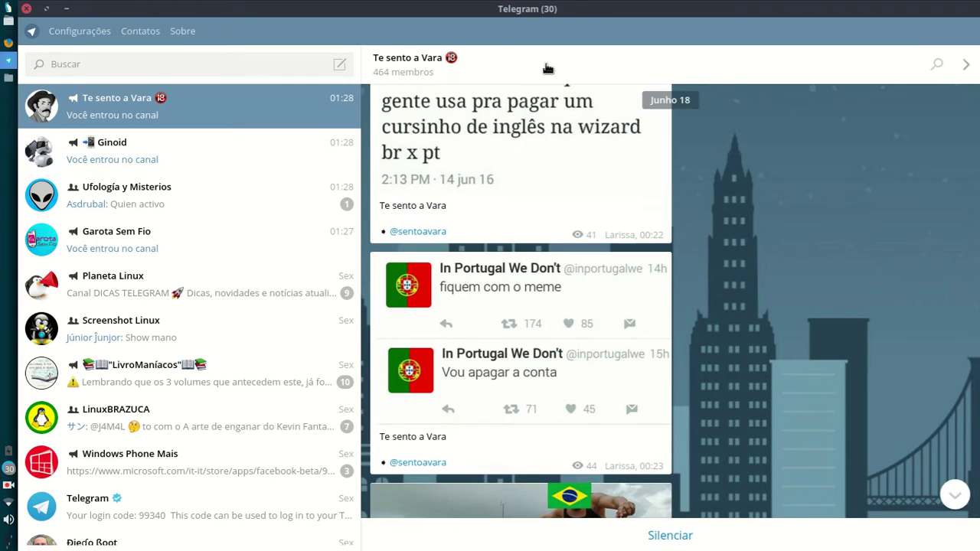
Step: Bring up Garota Sem Fio's info page and view its avatar at full size
left_click(548, 69)
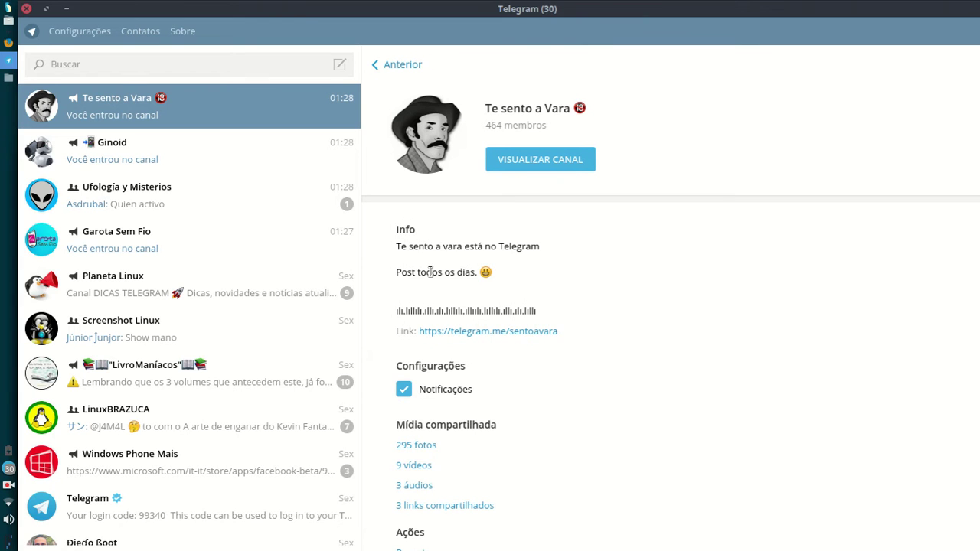
left_click(250, 243)
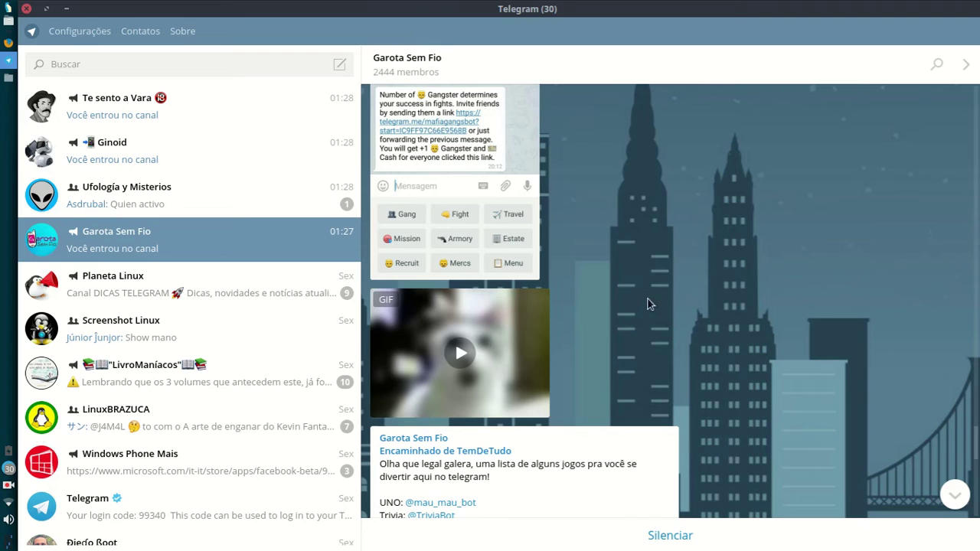
scroll(792, 297, "down", 4)
scroll(793, 296, "down", 6)
left_click(414, 61)
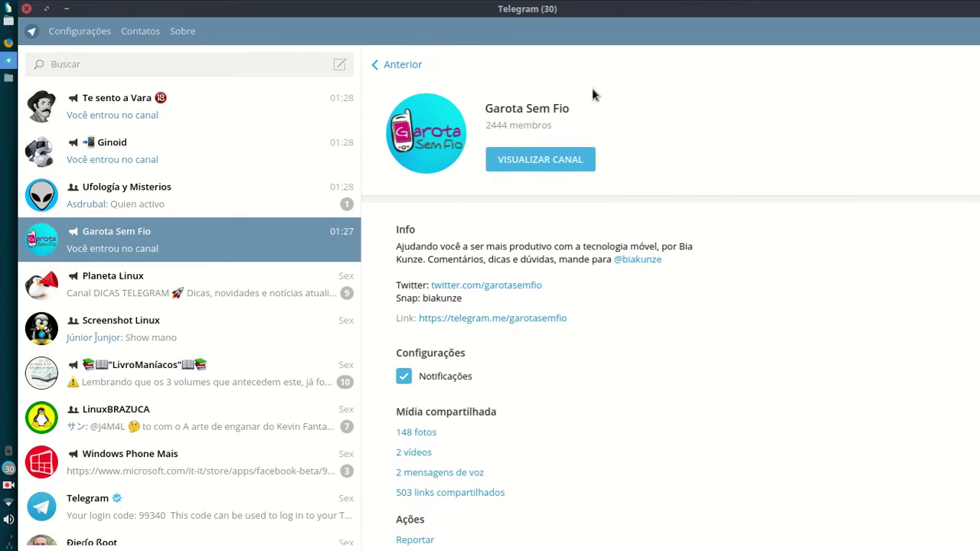
left_click(449, 139)
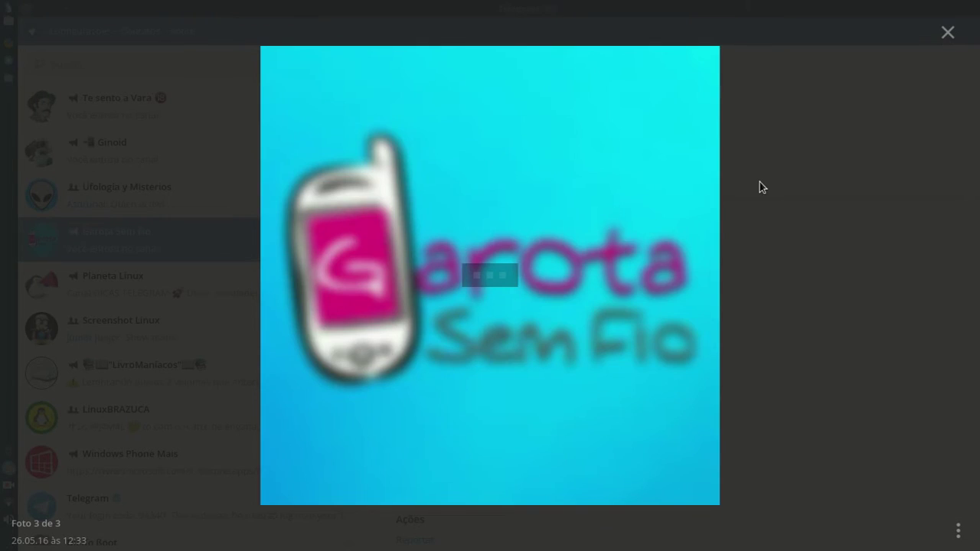
left_click(944, 43)
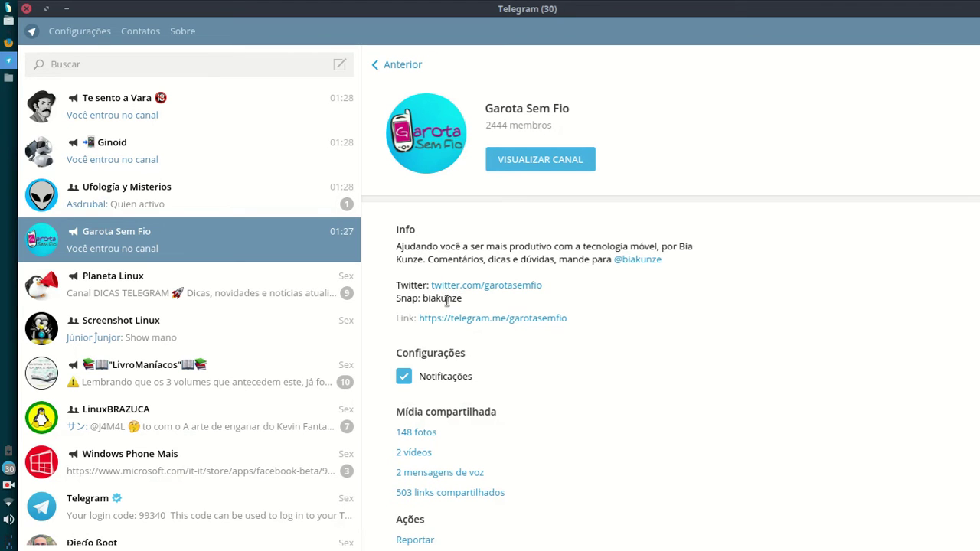
scroll(611, 329, "down", 1)
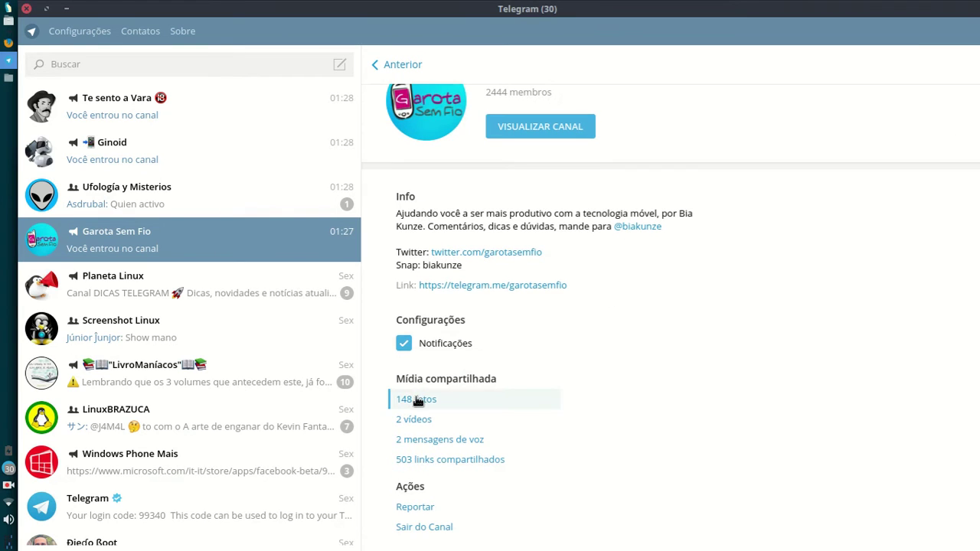
Step: Browse the 148 shared photos, then switch to Vídeos and download the second video
left_click(428, 399)
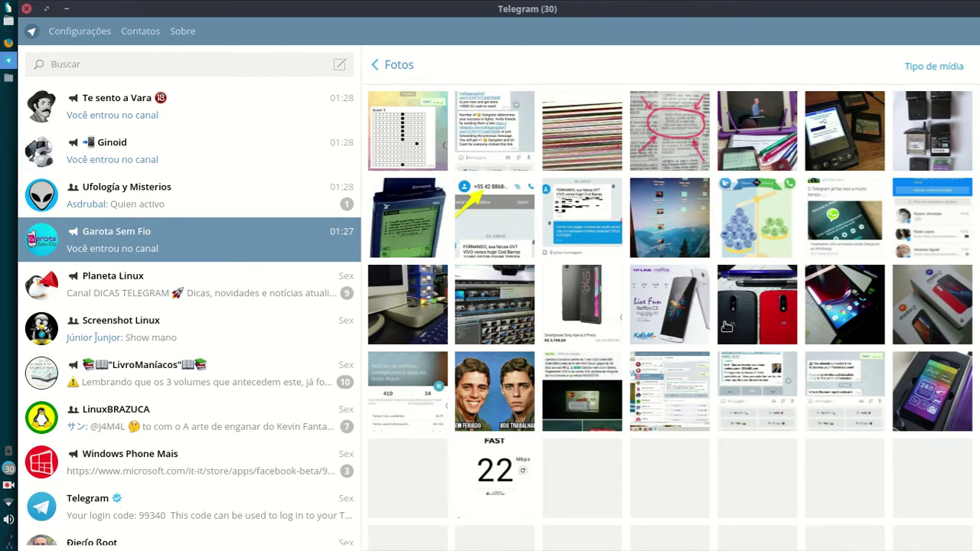
scroll(726, 325, "down", 1)
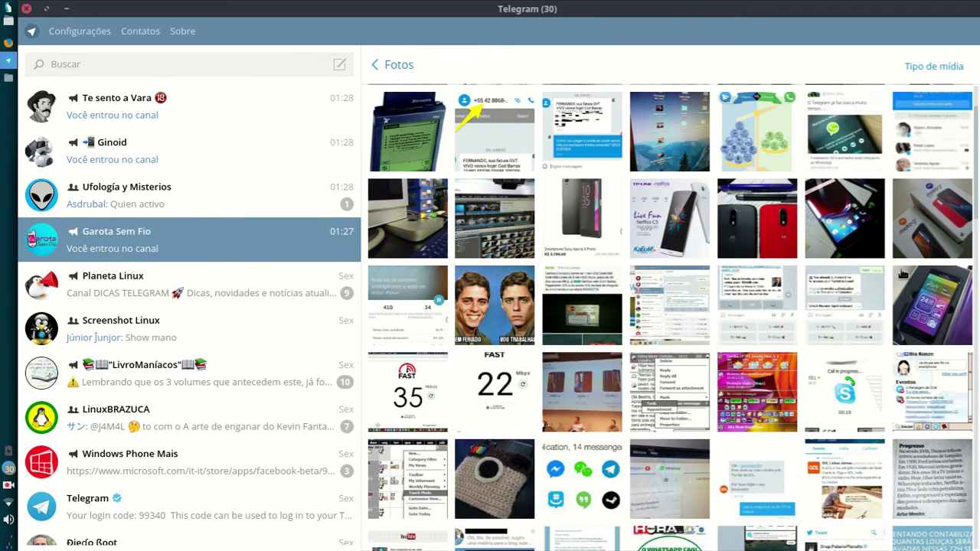
scroll(904, 276, "down", 5)
scroll(904, 276, "down", 10)
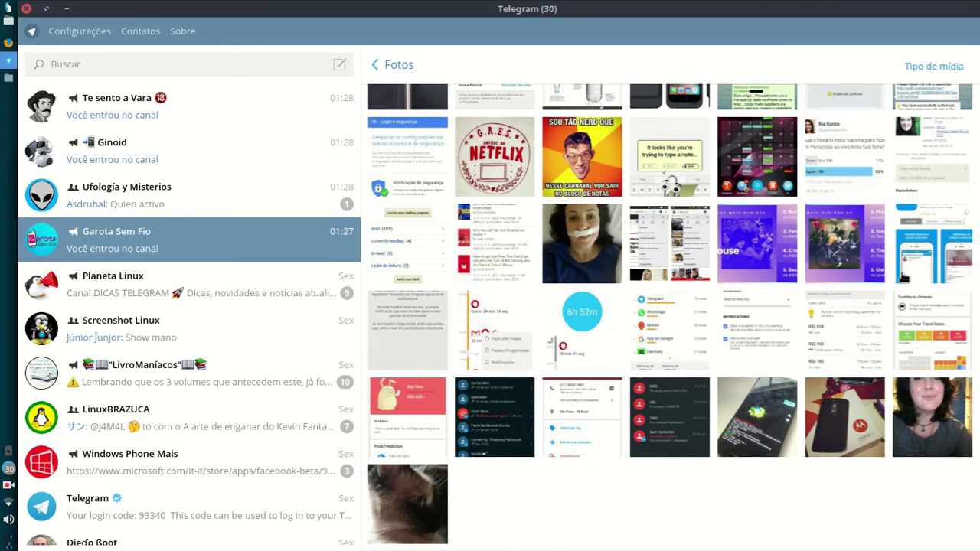
mouse_move(930, 69)
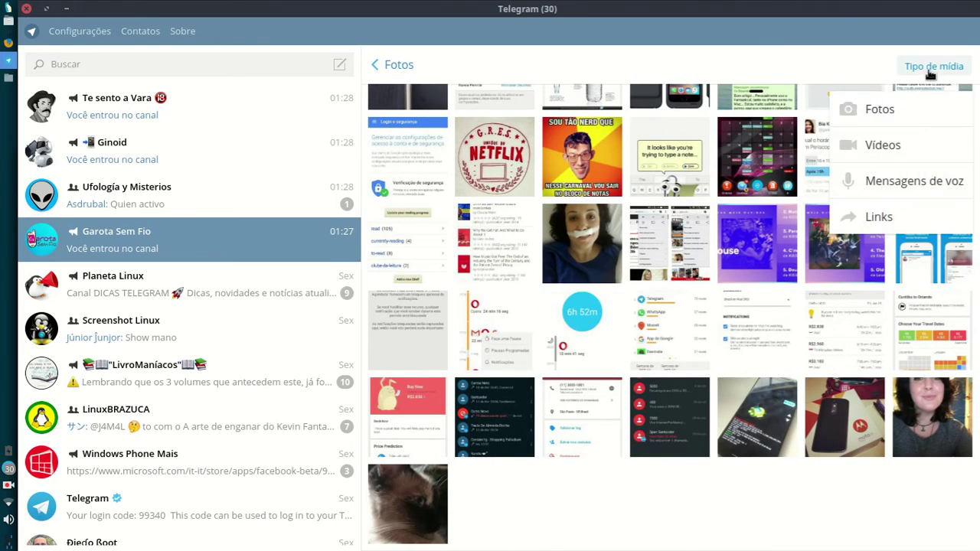
left_click(942, 147)
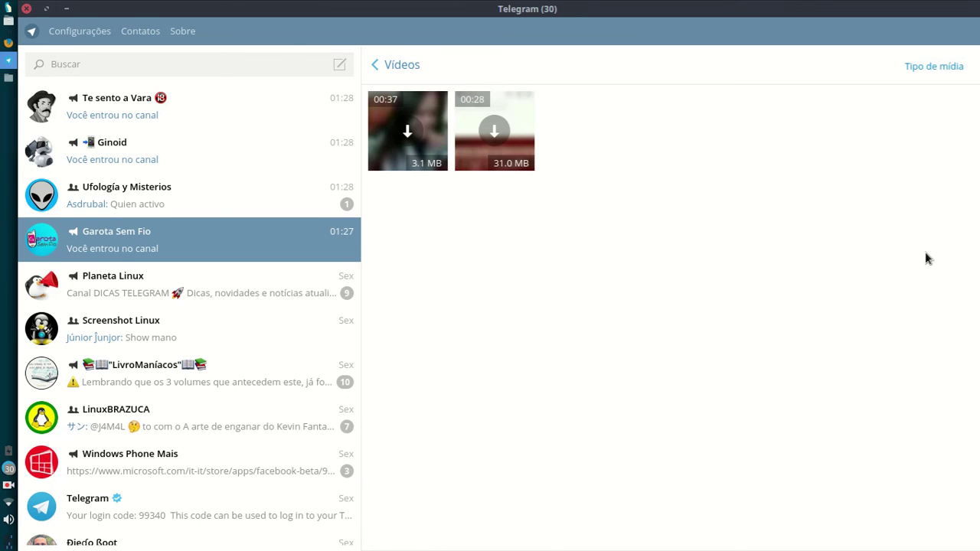
left_click(494, 131)
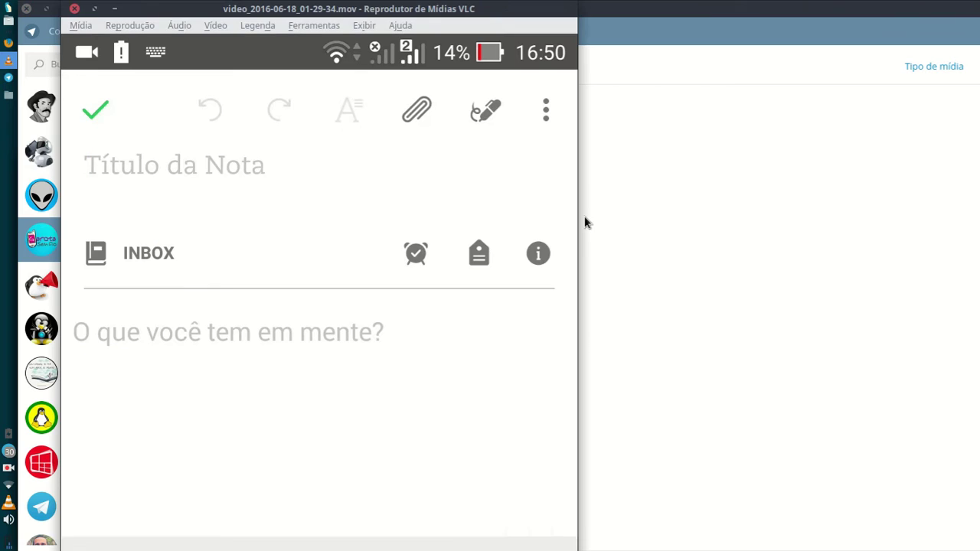
Step: Close the VLC video player and switch the shared media to Mensagens de voz
left_click_drag(468, 6, 793, 11)
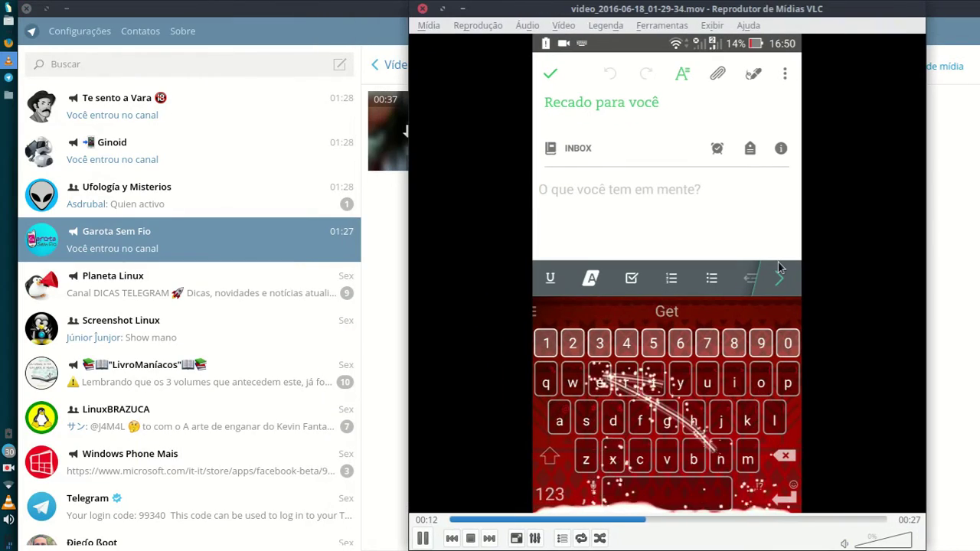
left_click(422, 9)
mouse_move(925, 70)
left_click(850, 180)
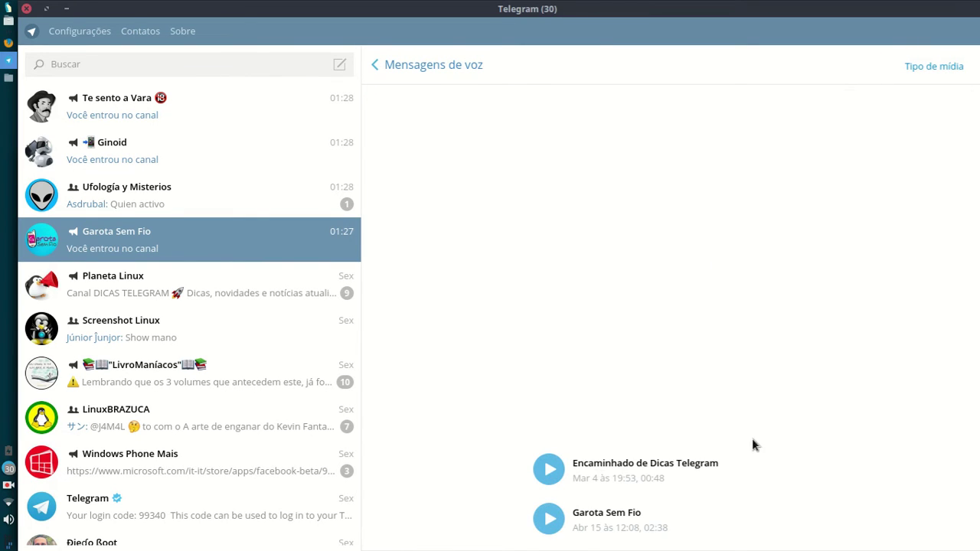
Step: Switch the shared media to Links, look through them, and return to the channel info
mouse_move(911, 68)
left_click(919, 219)
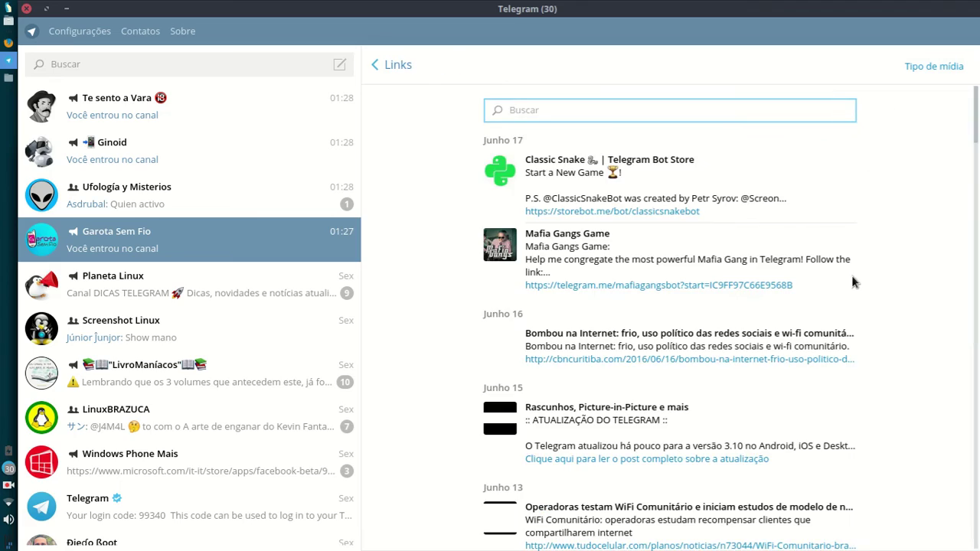
scroll(528, 237, "down", 10)
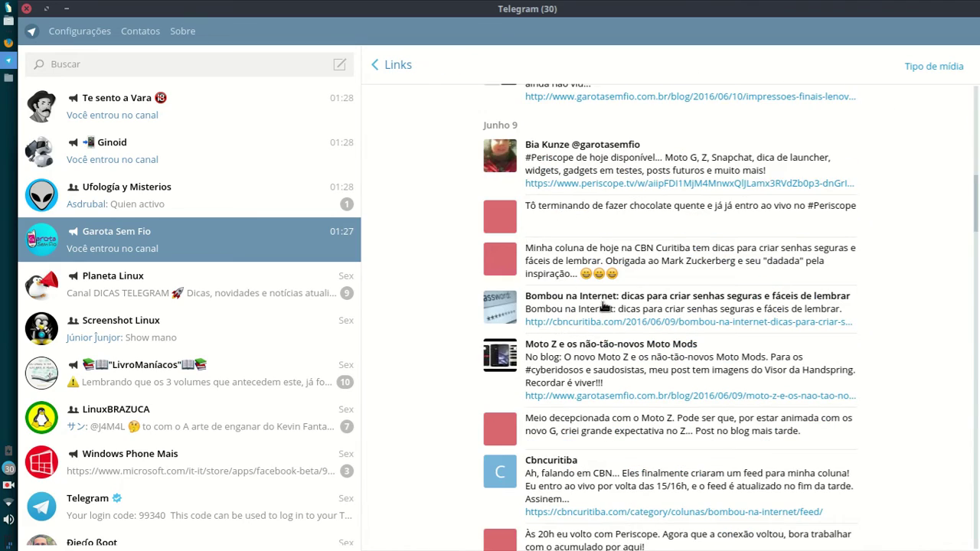
scroll(605, 308, "up", 10)
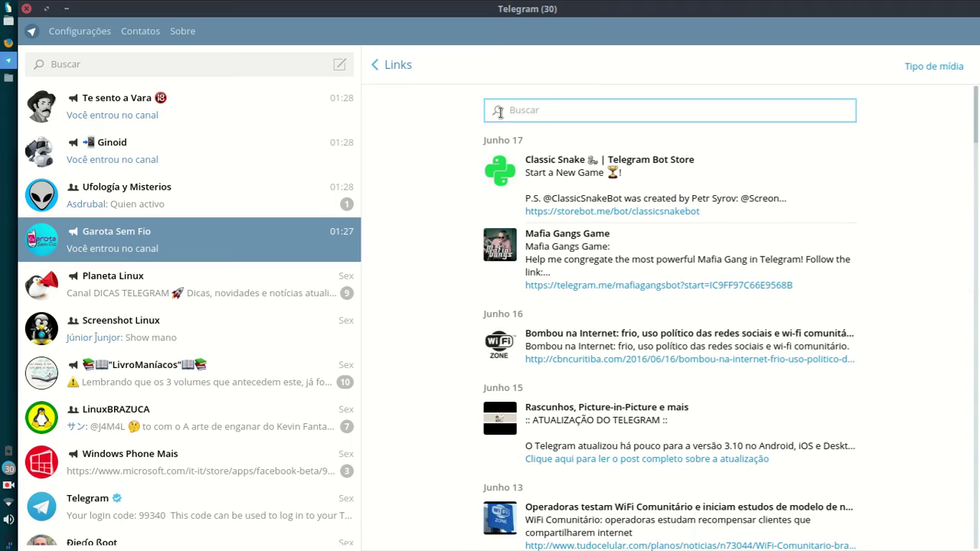
left_click(398, 64)
scroll(688, 143, "down", 1)
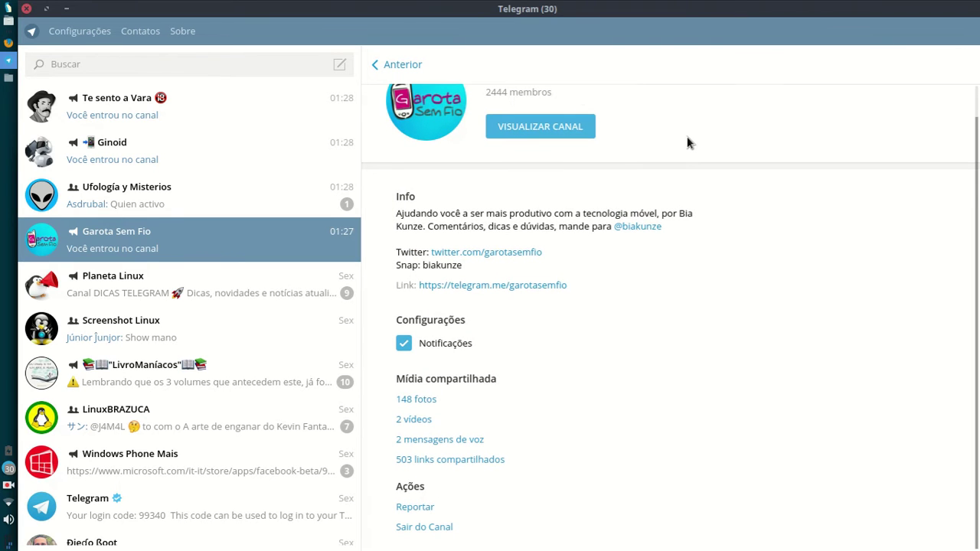
Step: Open the report form, try violence, pornography, other and spam reasons, then cancel it
left_click(417, 508)
left_click(458, 269)
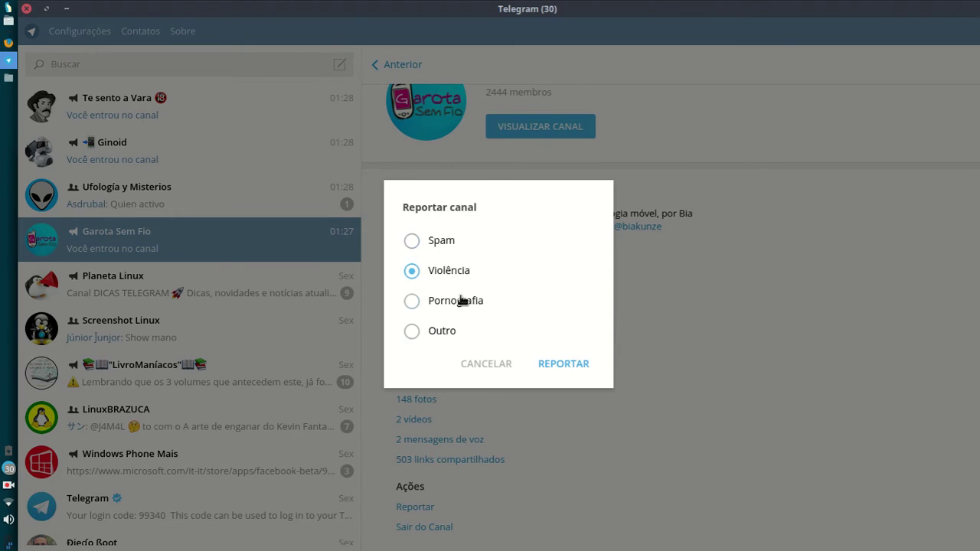
left_click(461, 300)
left_click(440, 331)
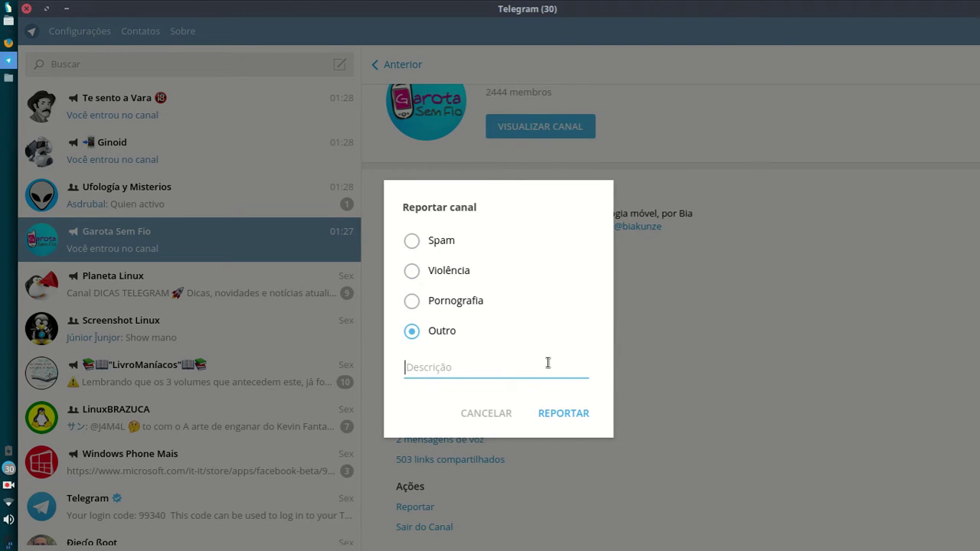
left_click(442, 244)
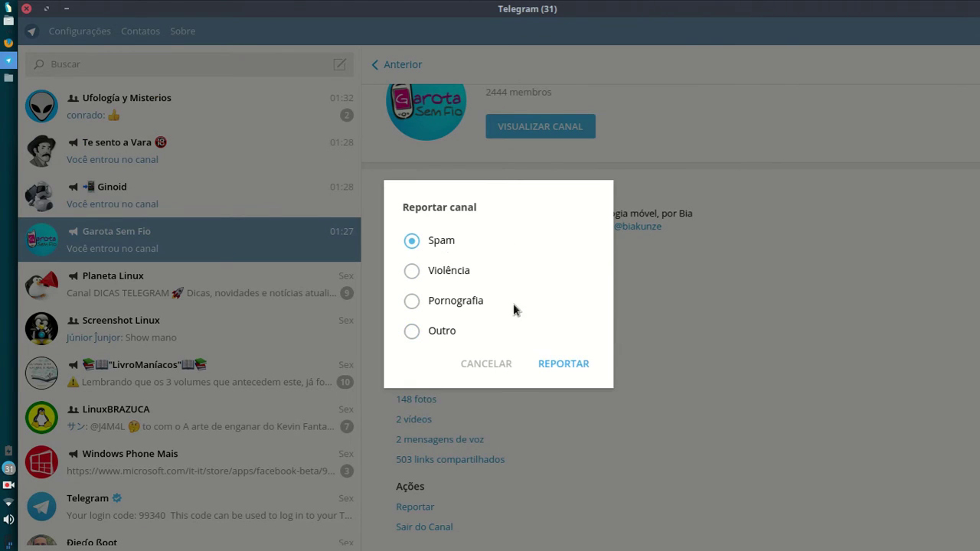
left_click(494, 362)
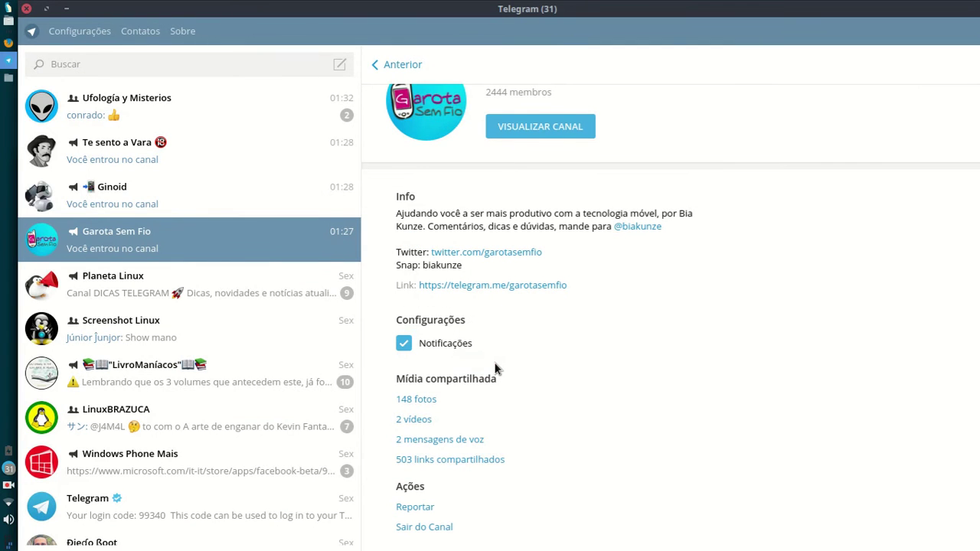
Step: Return to the Garota Sem Fio channel's message feed
scroll(494, 362, "up", 1)
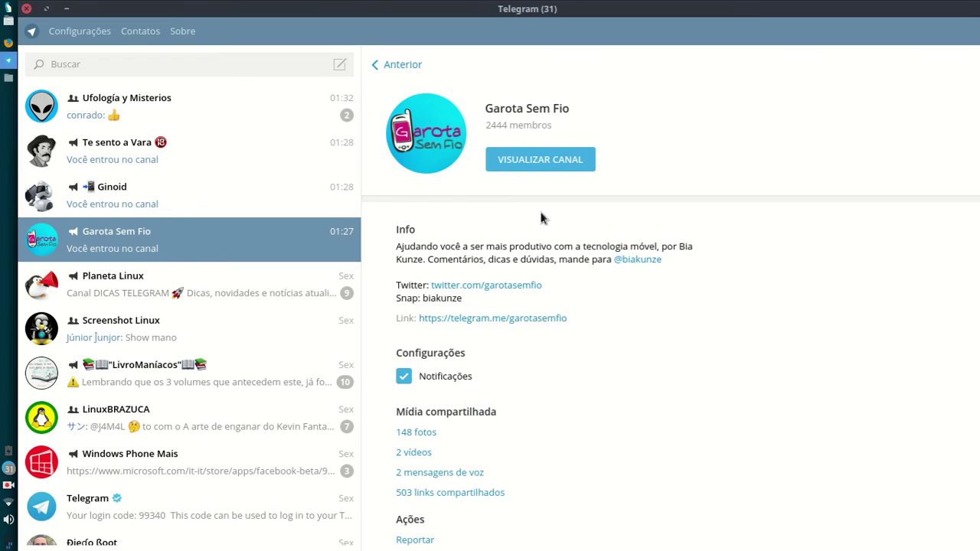
left_click(521, 159)
left_click(268, 66)
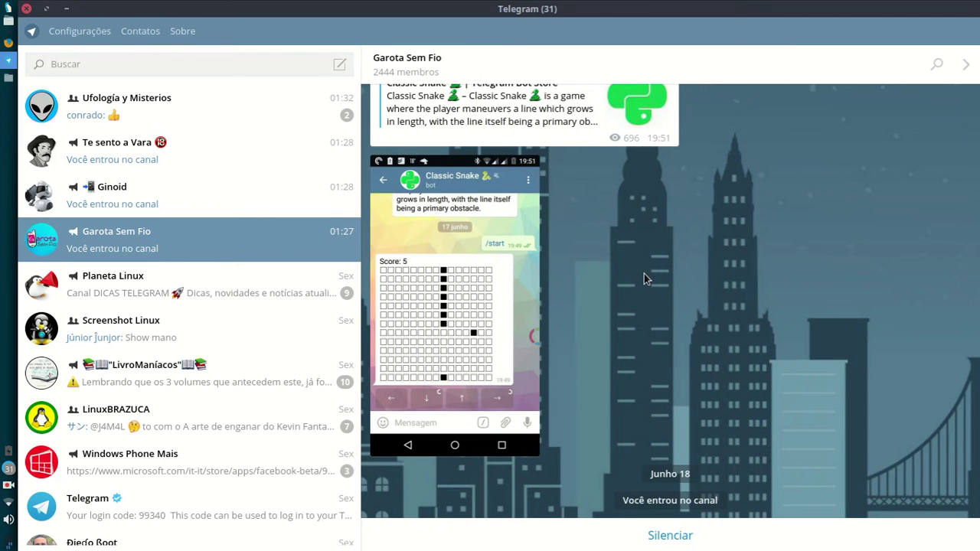
key("Escape")
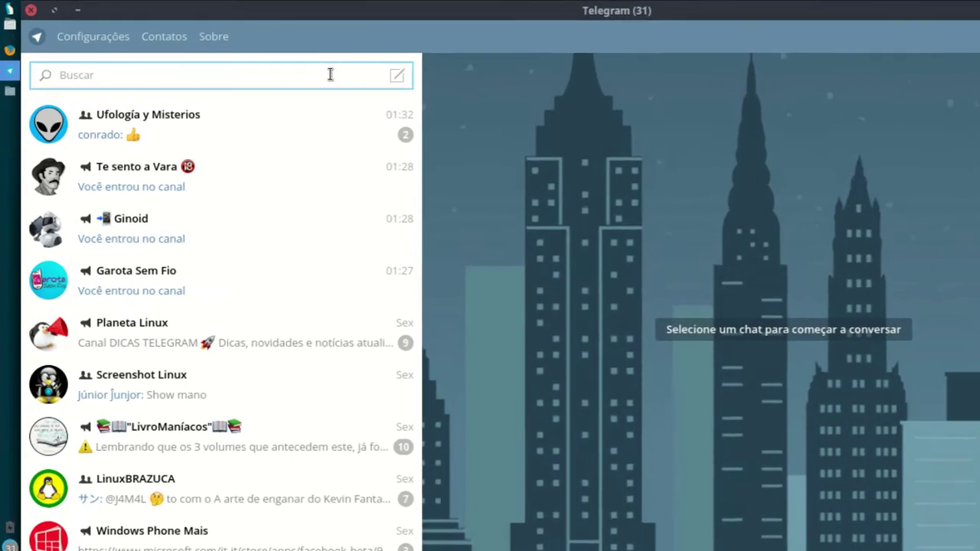
type("@PalavrasEn")
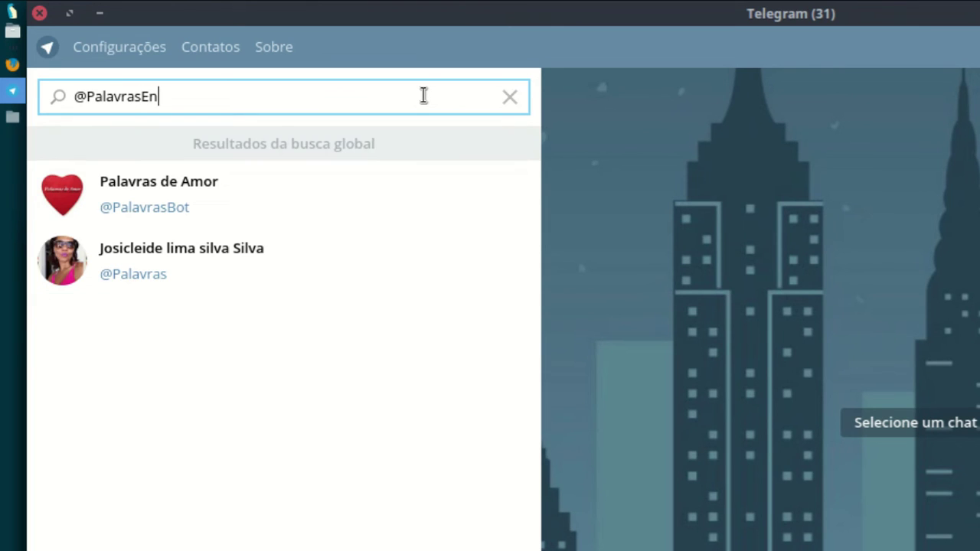
type("con")
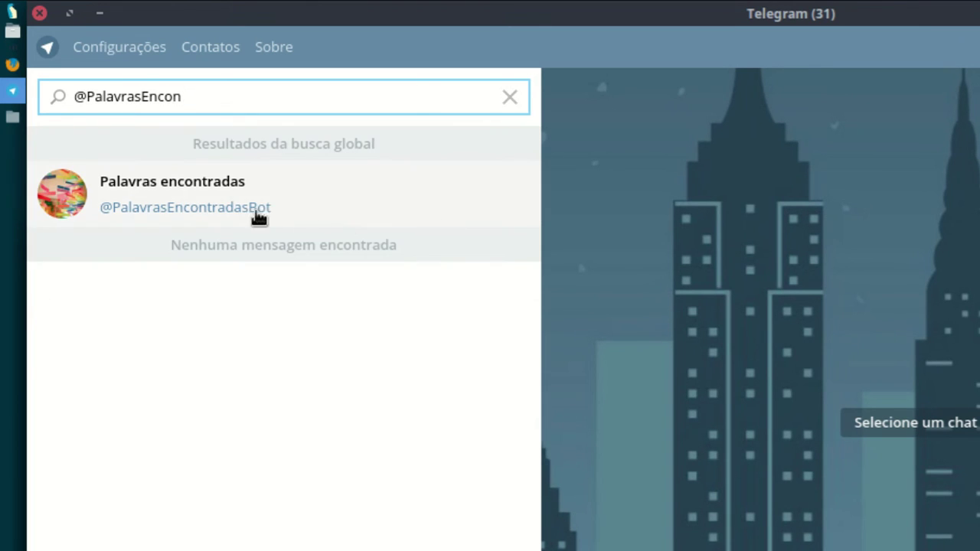
left_click(312, 201)
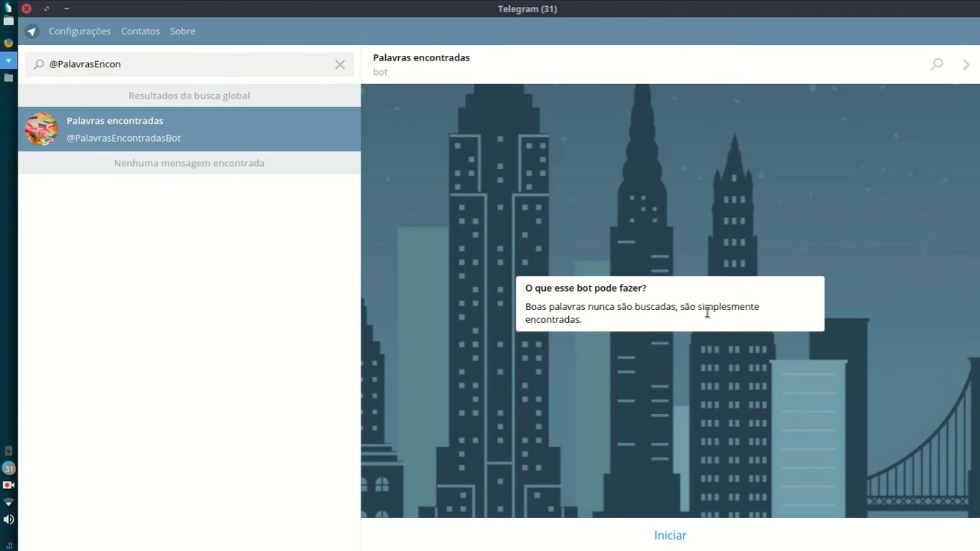
left_click(673, 535)
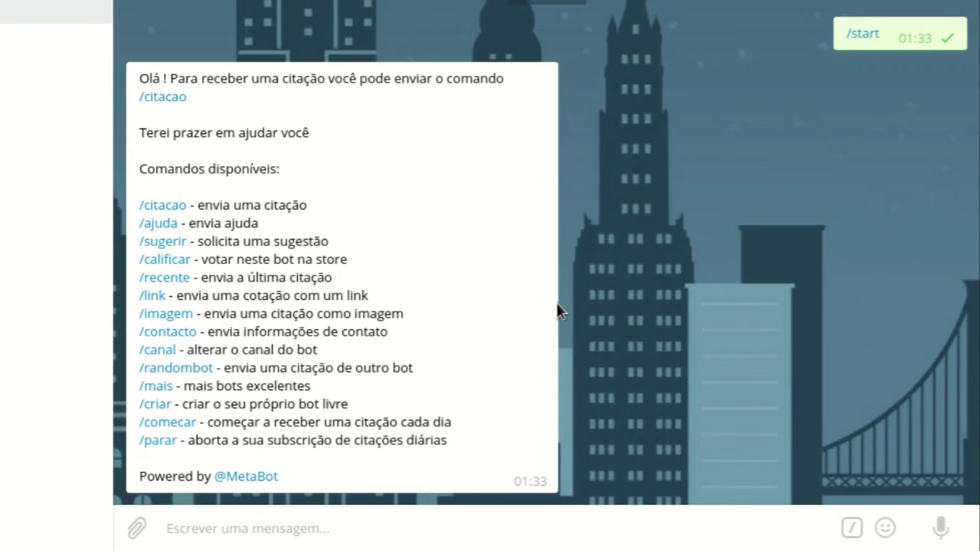
Step: Send /citacao to the bot and view the returned Chico Buarque image quote
left_click_drag(140, 82, 490, 94)
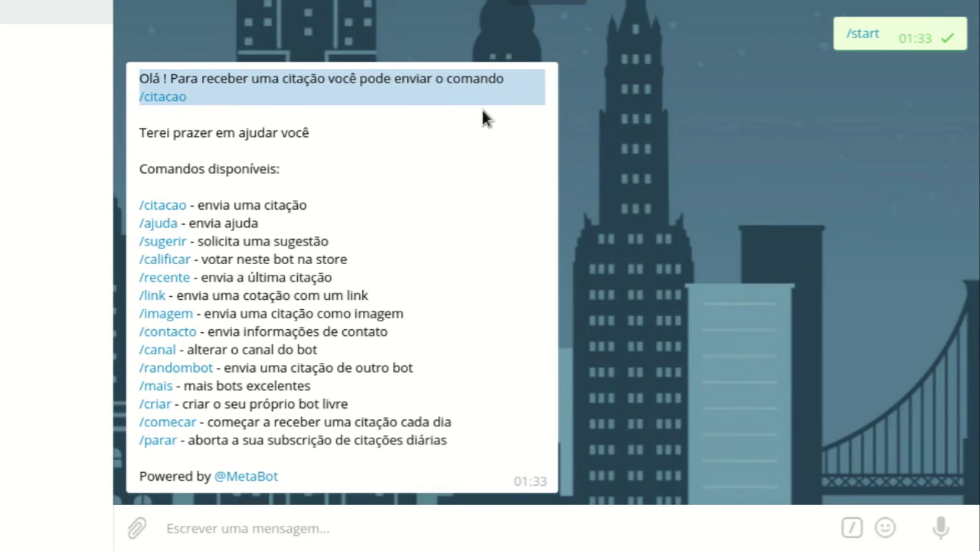
left_click(298, 83)
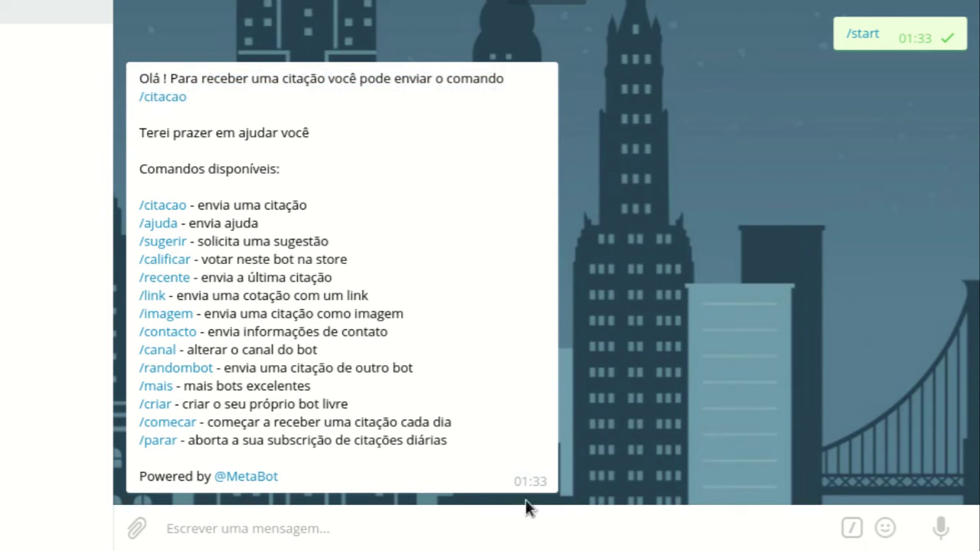
type("/")
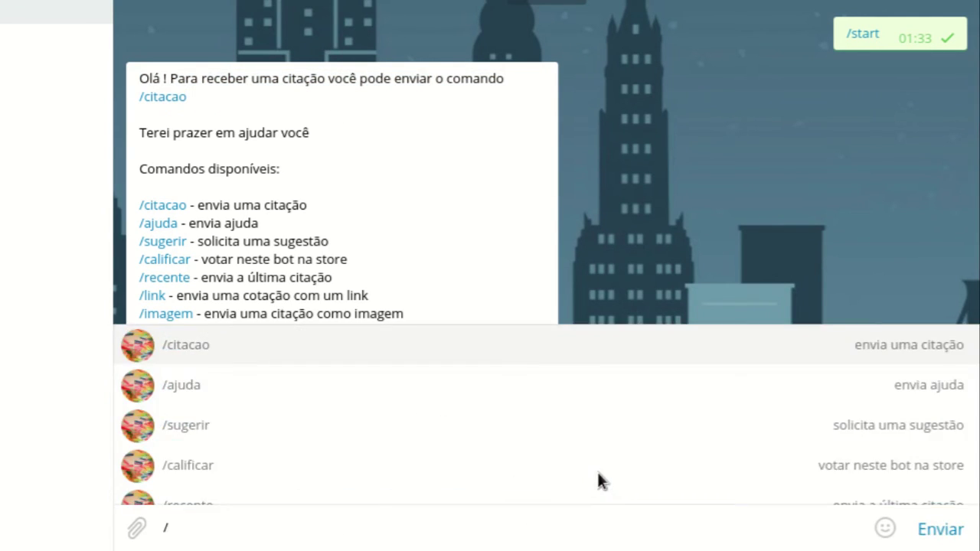
type("cita")
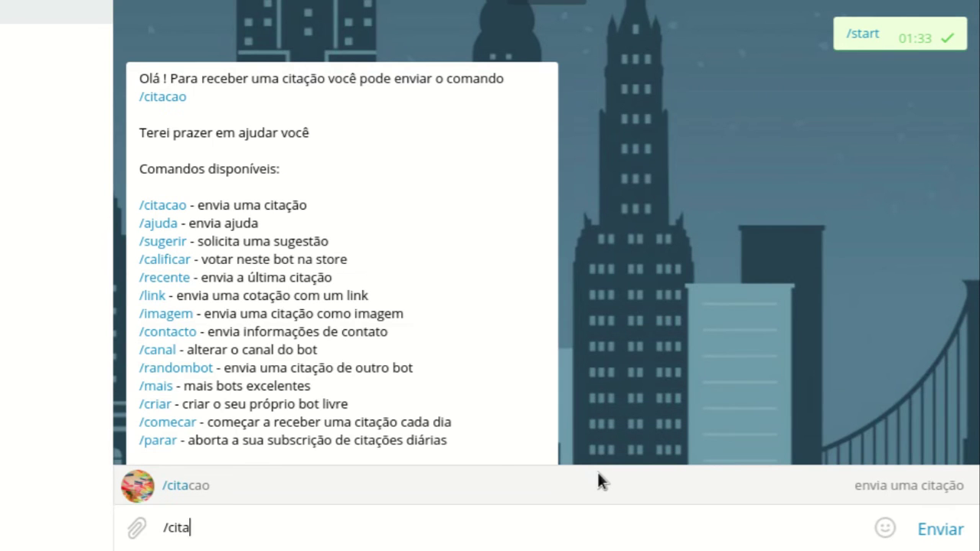
type("cao")
key("Return")
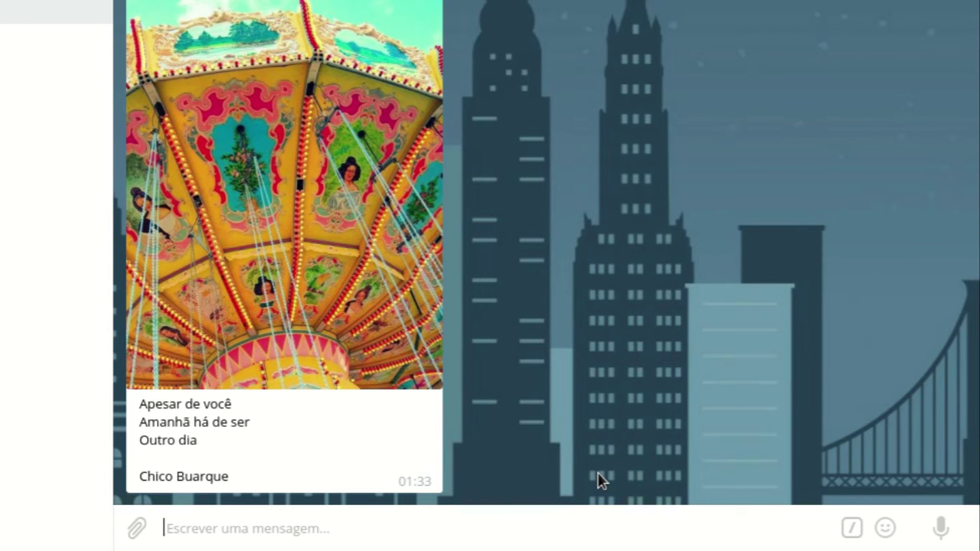
scroll(539, 372, "up", 3)
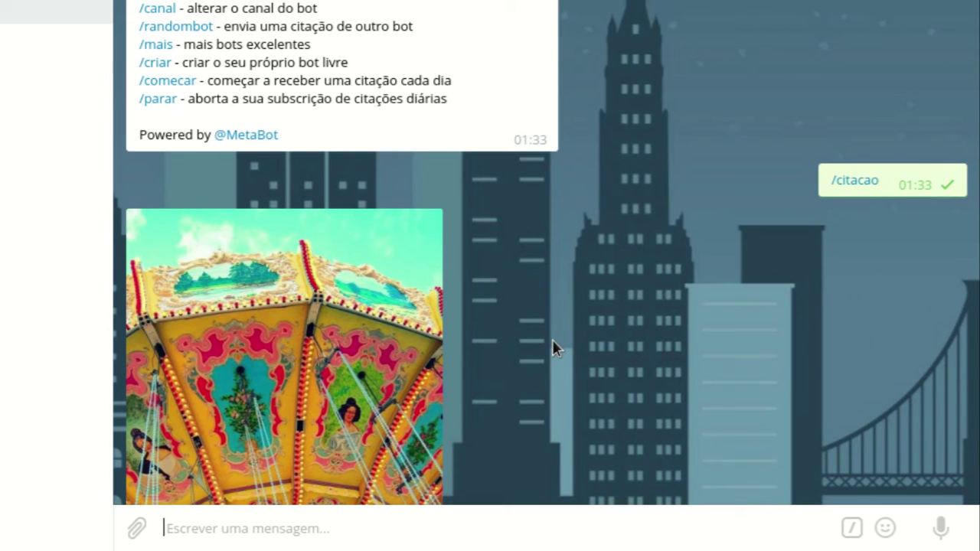
scroll(552, 339, "up", 1)
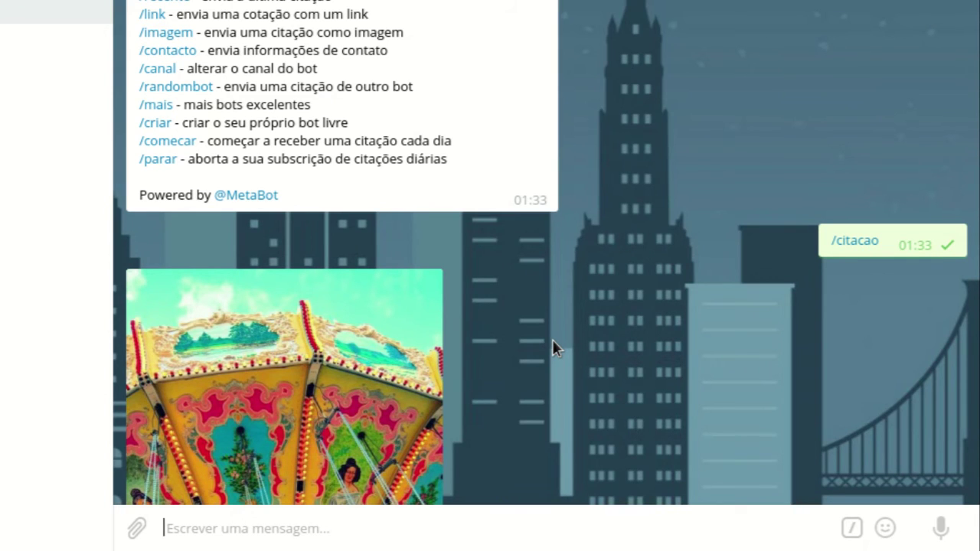
Step: Look over the Palavras encontradas bot profile, return to its chat, and close it with Escape
scroll(552, 339, "down", 4)
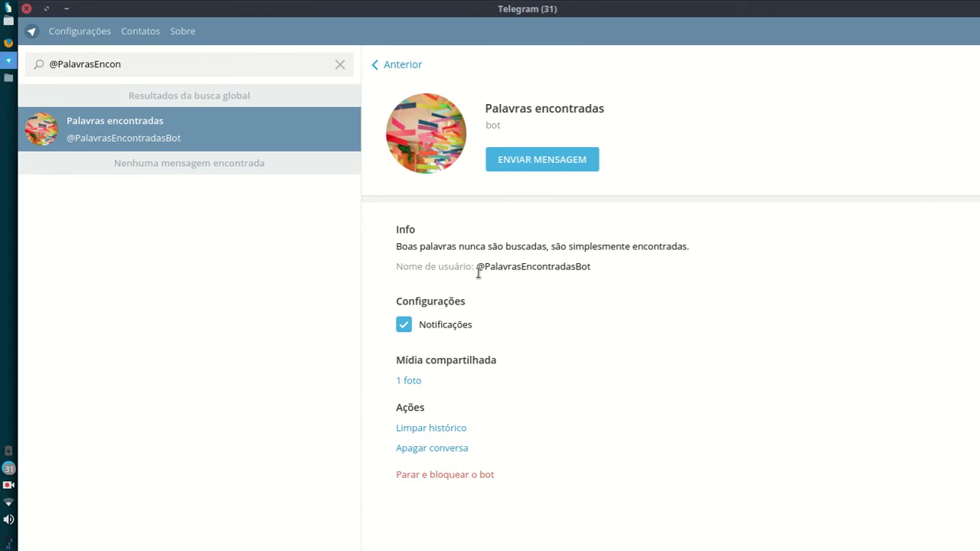
left_click_drag(478, 273, 592, 272)
left_click(624, 293)
triple_click(506, 110)
left_click(503, 124)
left_click(396, 69)
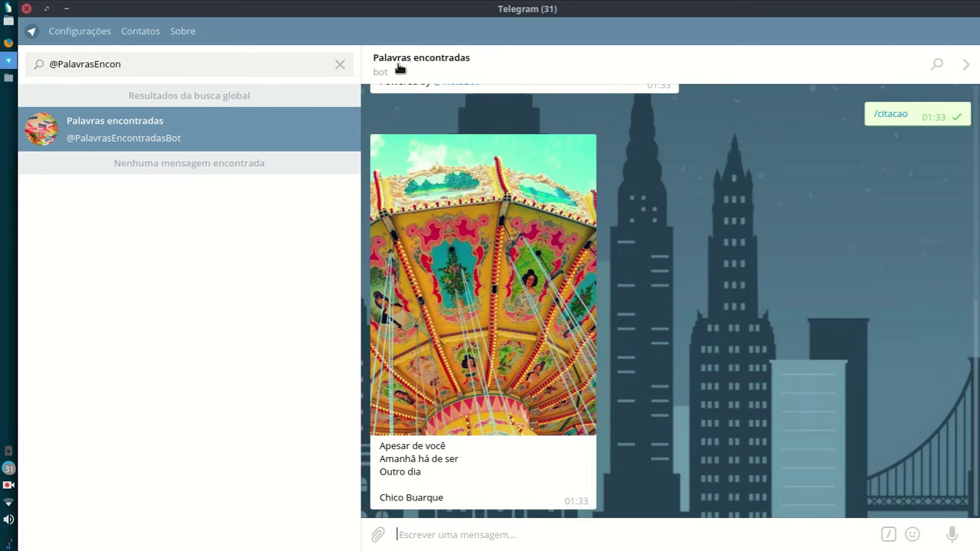
key("Escape")
key("Escape")
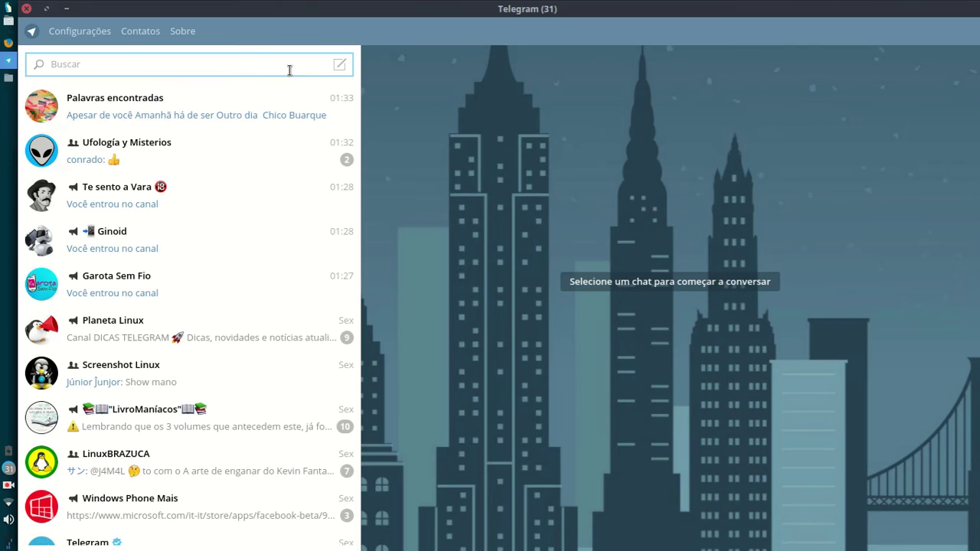
type("spo")
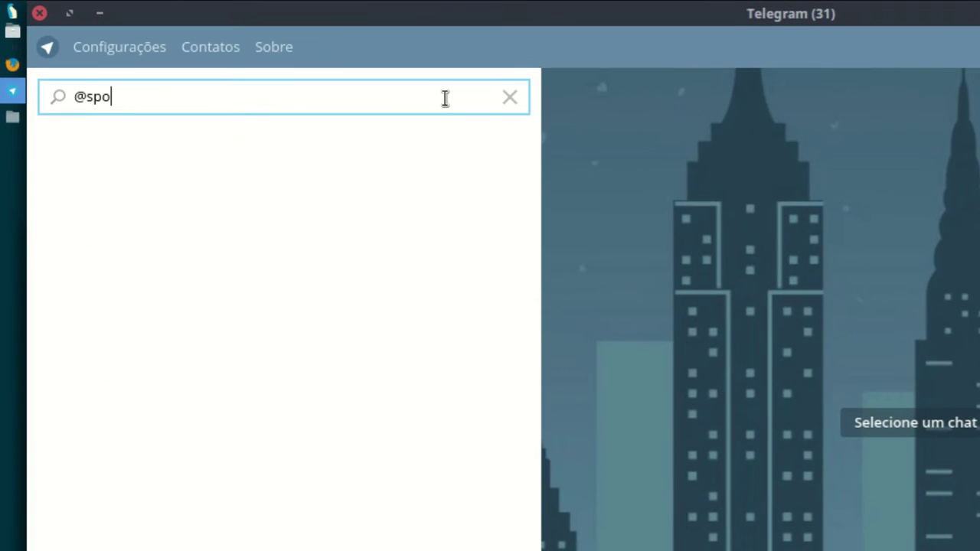
type("tify")
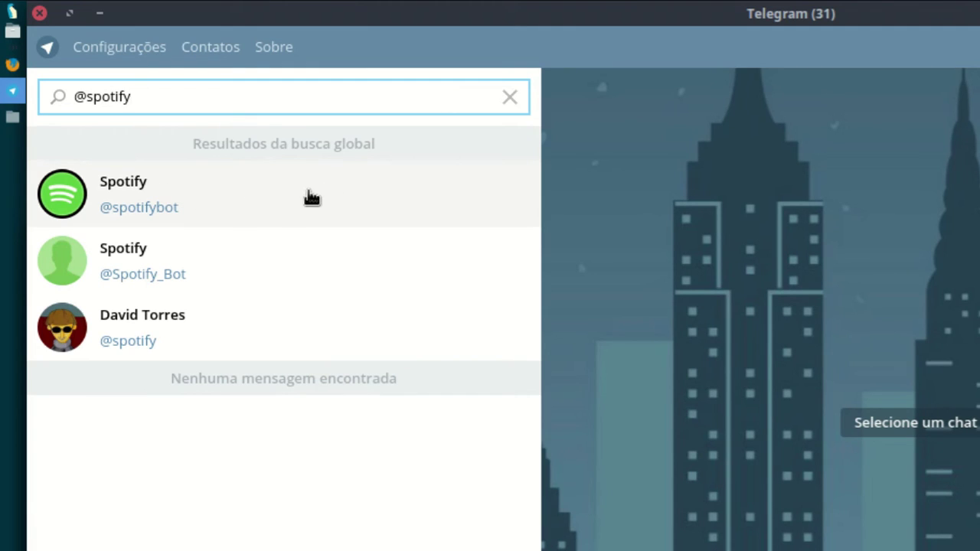
left_click(312, 197)
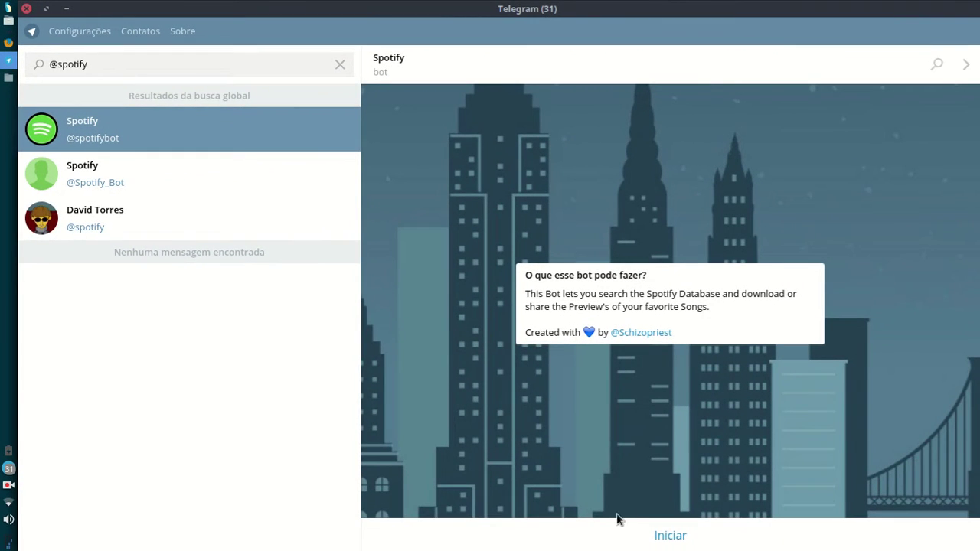
left_click(716, 535)
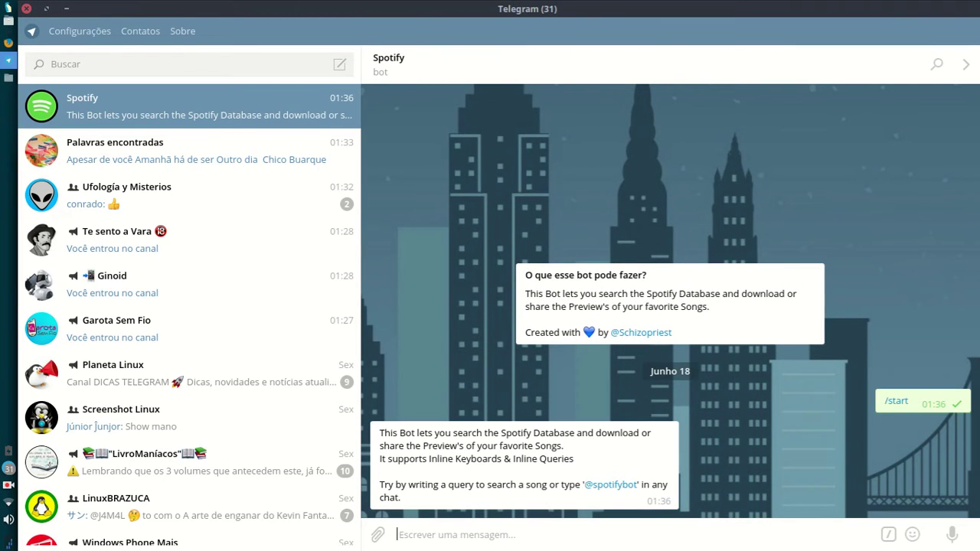
Step: Read the bot's usage reply and enter 'Racionais' in the message box
left_click_drag(383, 431, 588, 467)
left_click(591, 469)
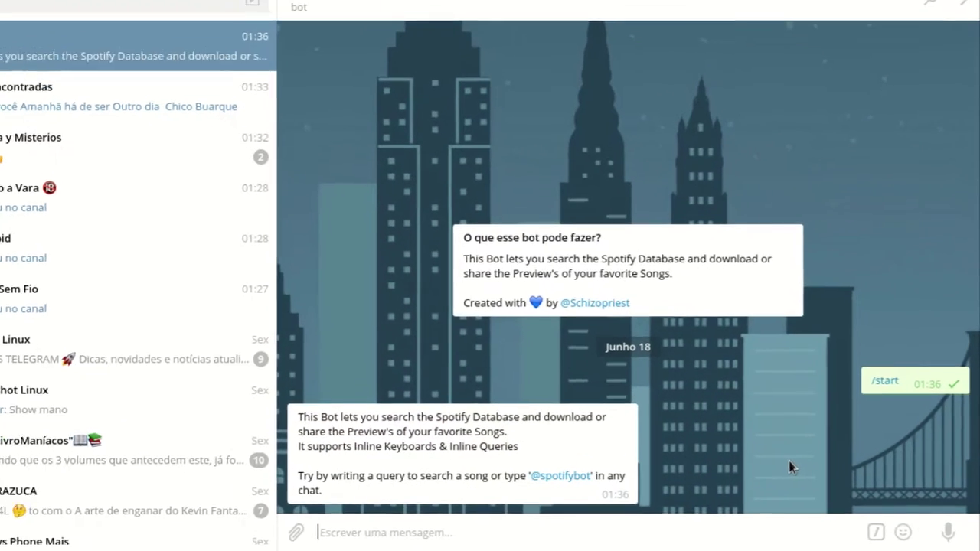
type("Racionais")
Step: Send the Racionais search, page to results page 5, and download the '1 por Amor, 2 por Dinheiro' preview
key("Return")
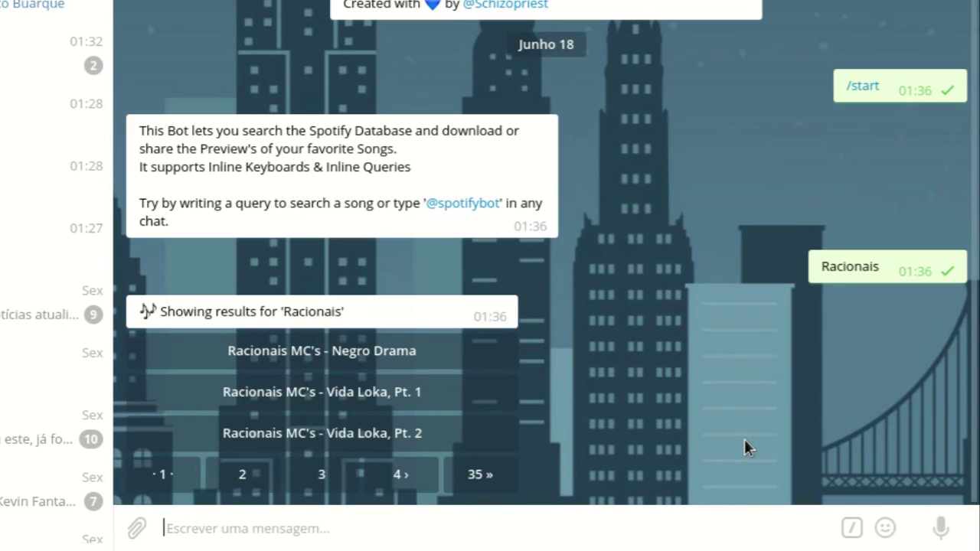
left_click(402, 482)
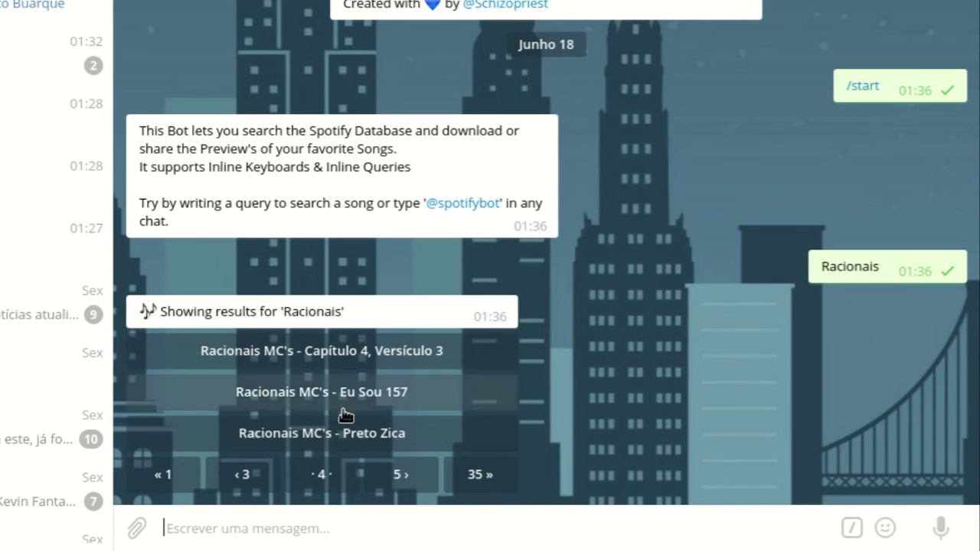
left_click(386, 489)
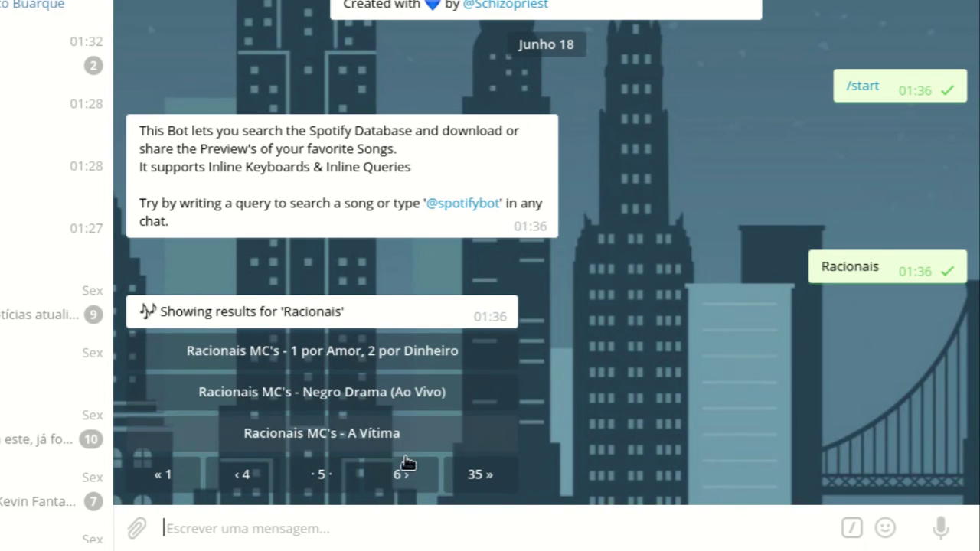
left_click(440, 354)
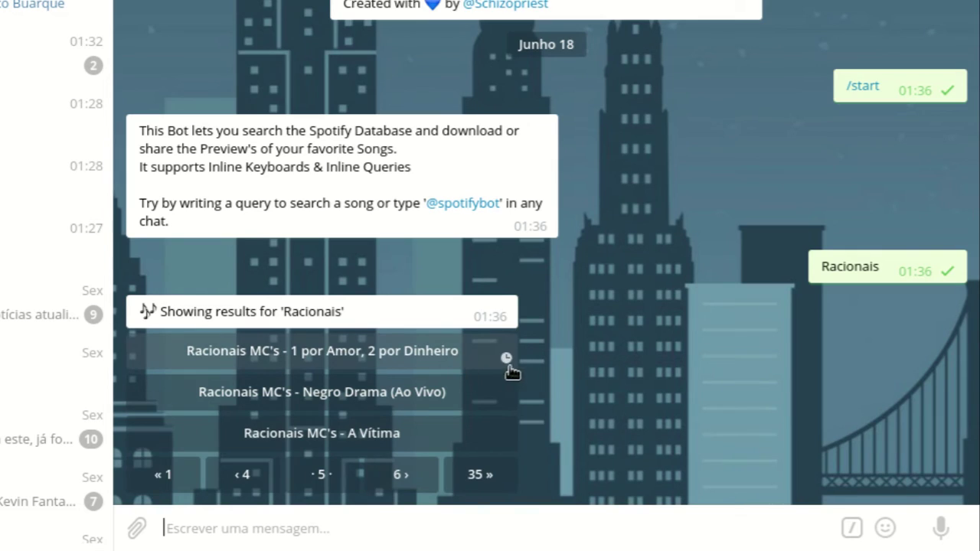
left_click(164, 460)
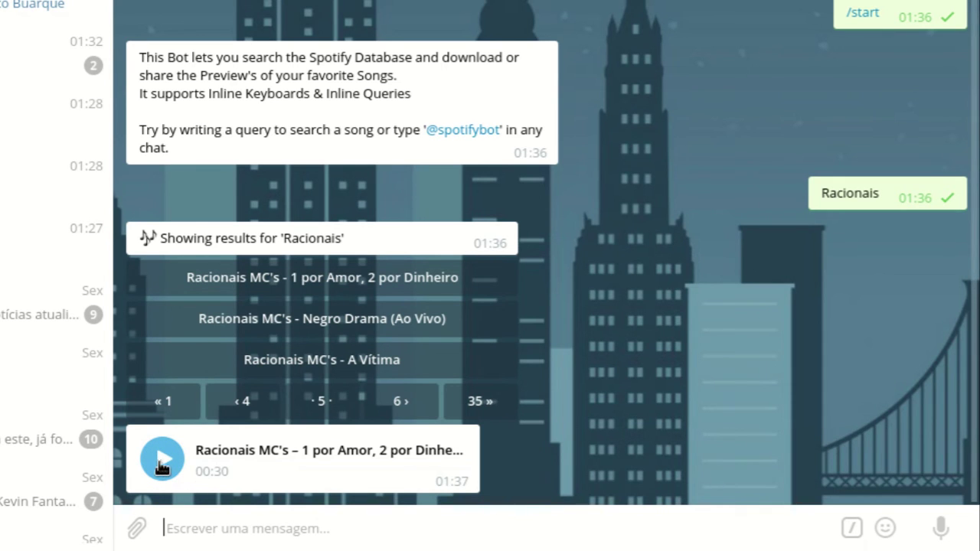
Step: Play the '1 por Amor, 2 por Dinheiro' preview, lower the volume, stop the player and go back
left_click(163, 460)
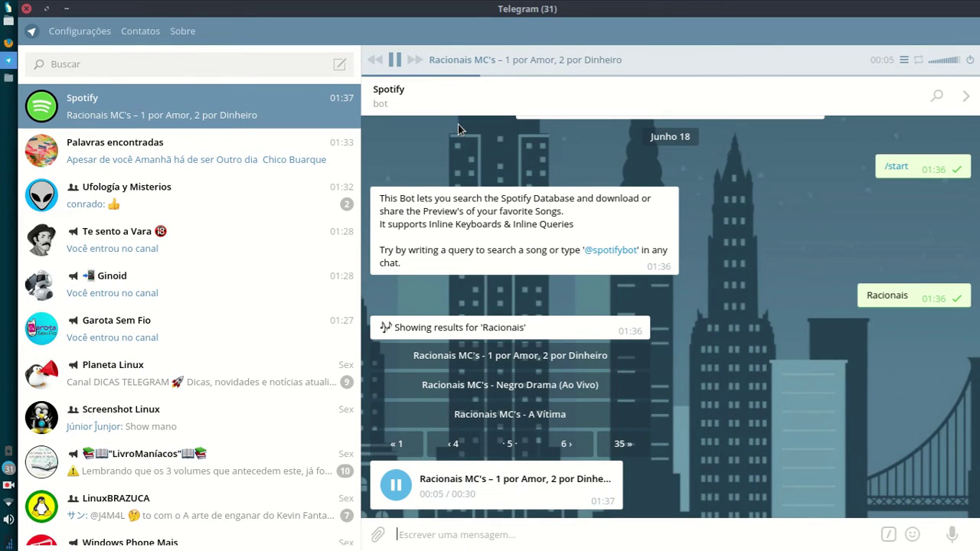
left_click(904, 60)
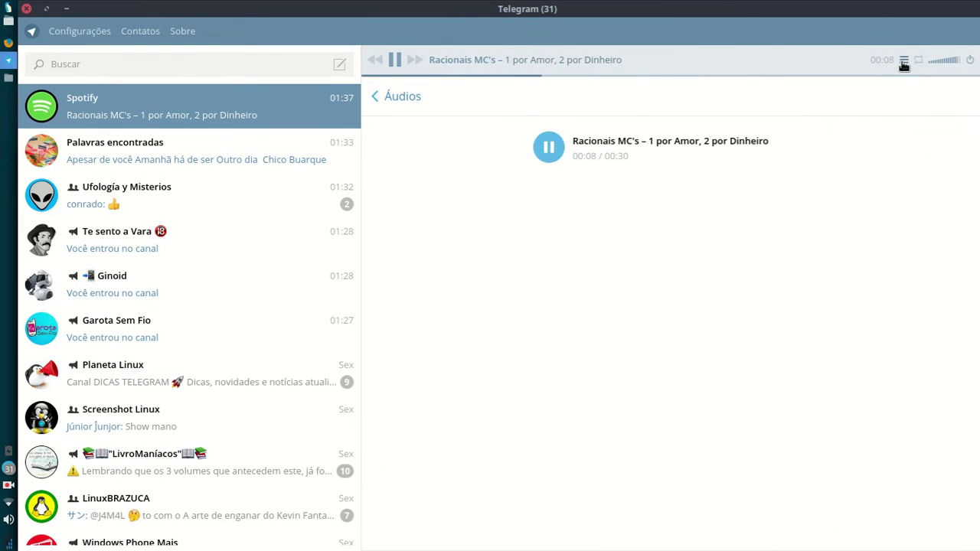
left_click(944, 68)
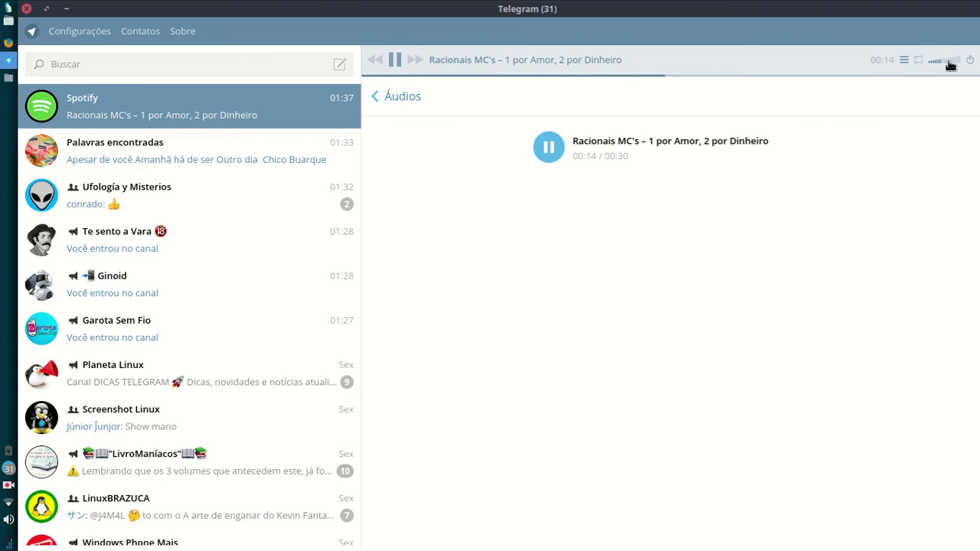
left_click(966, 60)
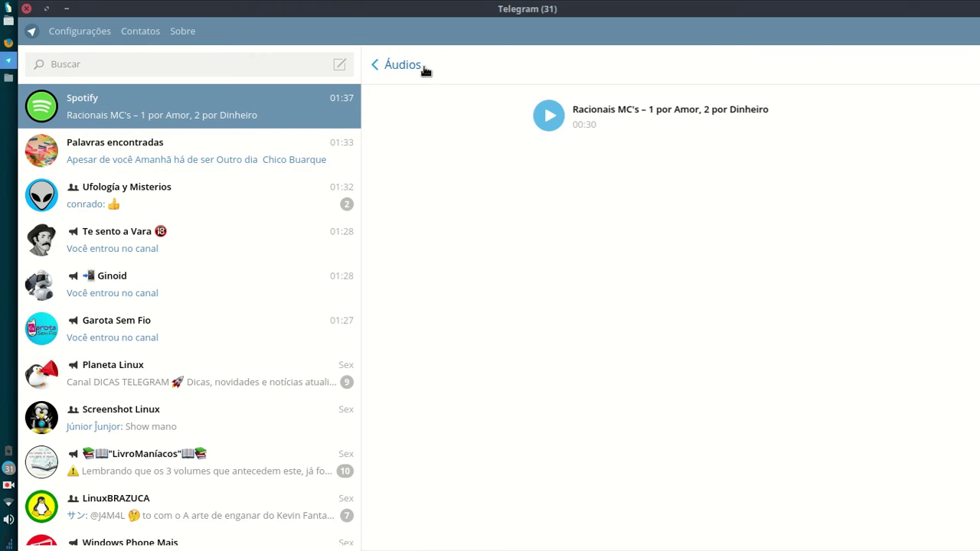
left_click(425, 70)
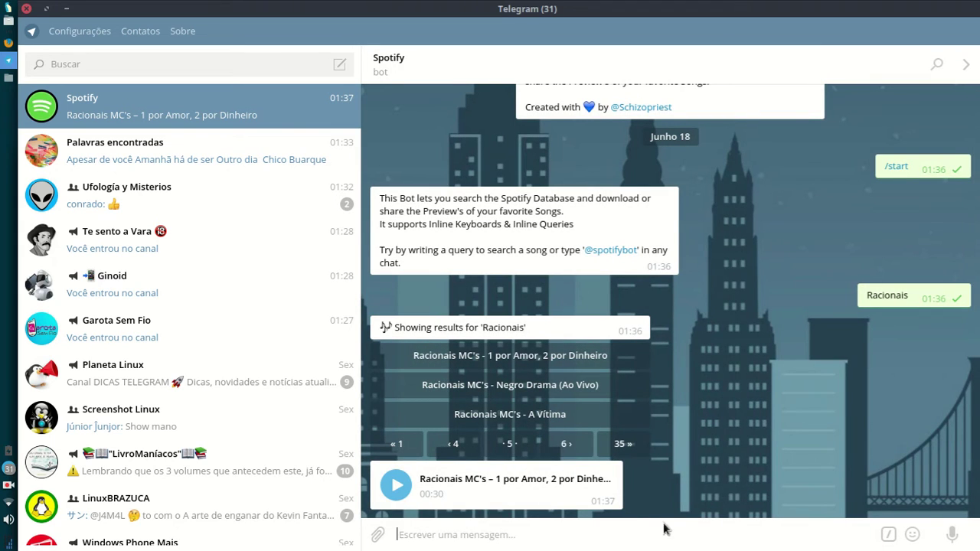
Step: Send the Spotify bot the queries 'Edy Rock', 'Funk' and 'Erika Conka'
type("Edy")
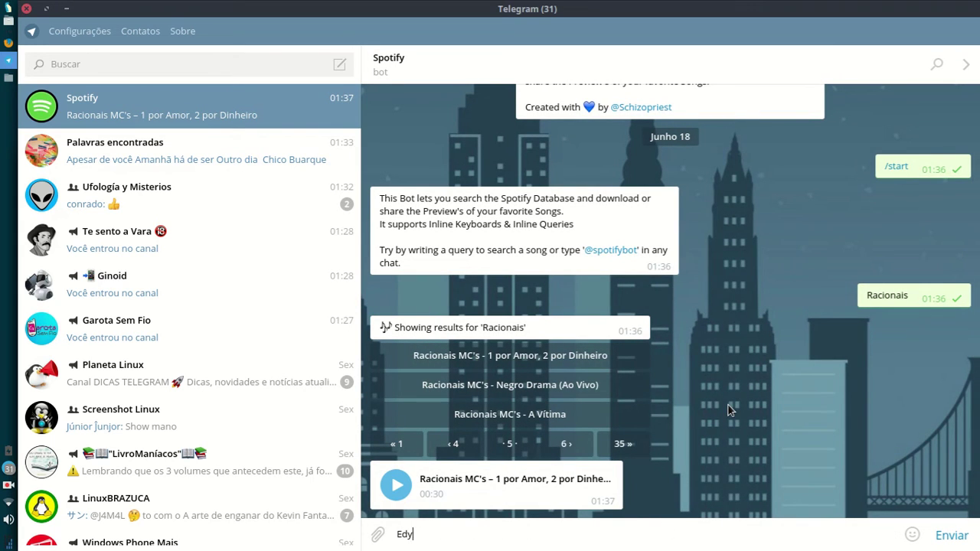
type(" Rock")
key("Return")
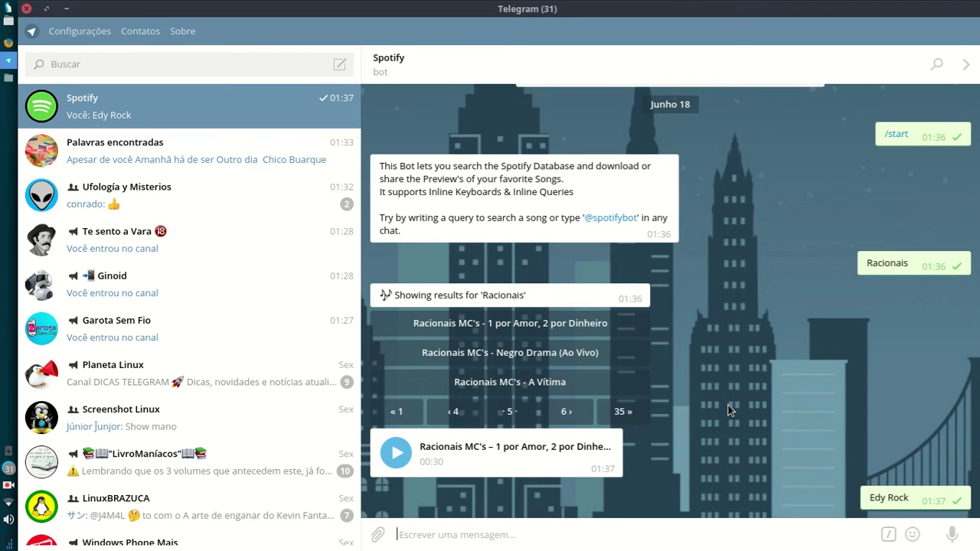
type("Funk")
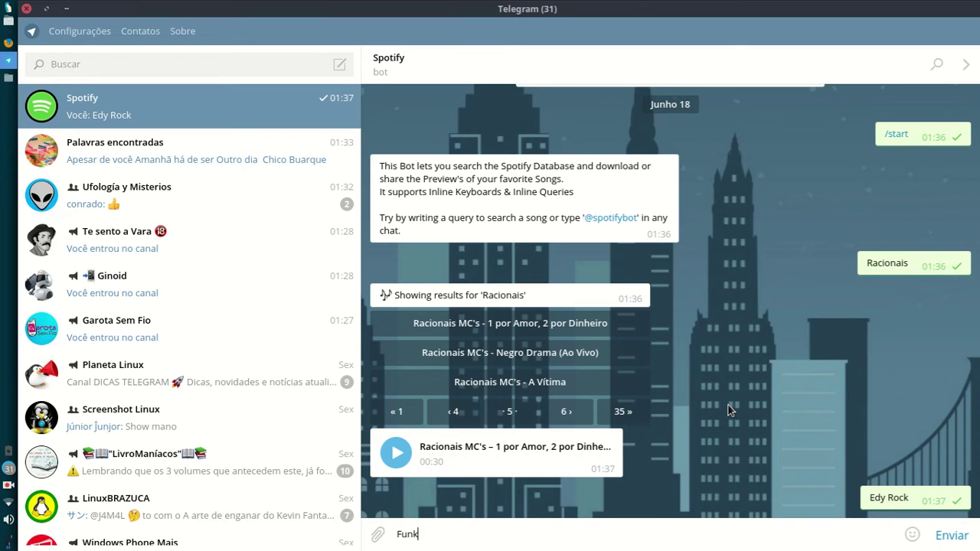
key("Return")
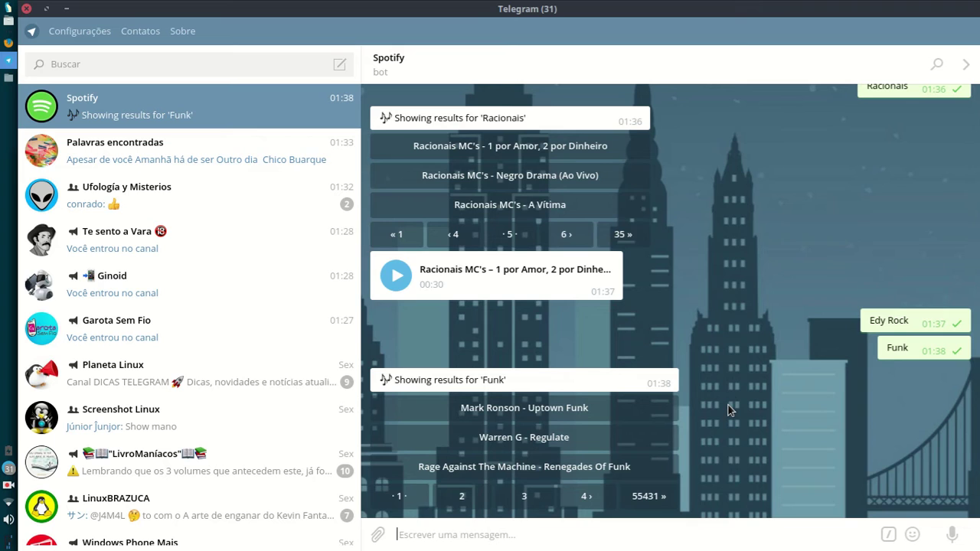
type("E")
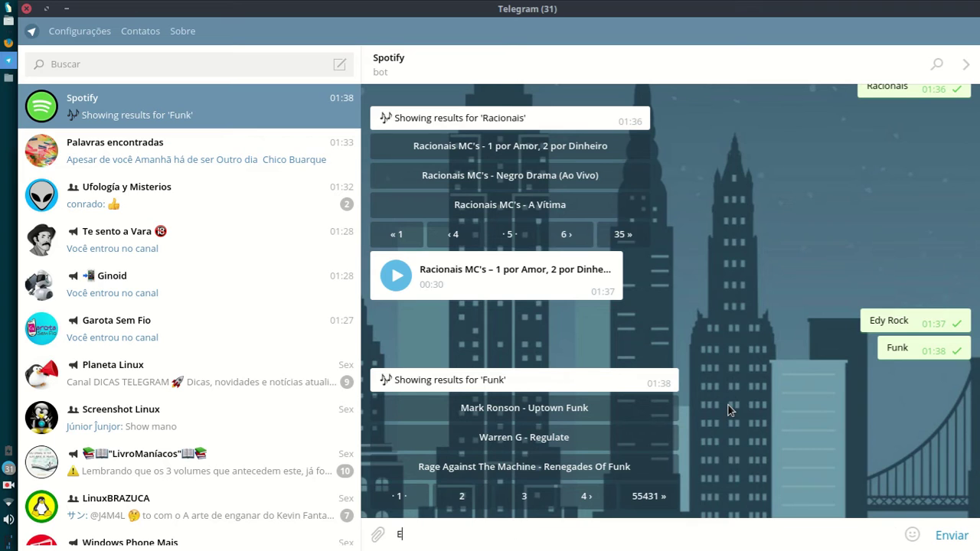
type("rika Conka")
key("Return")
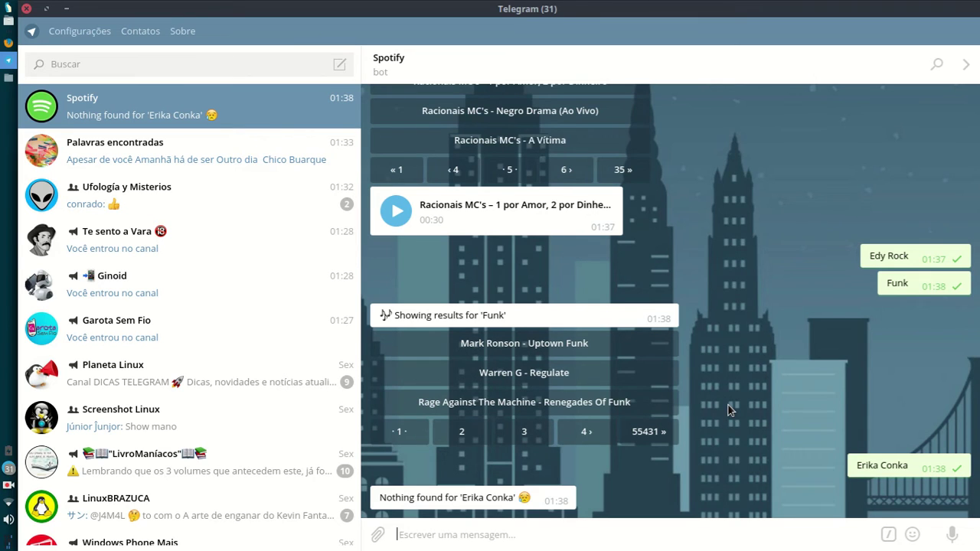